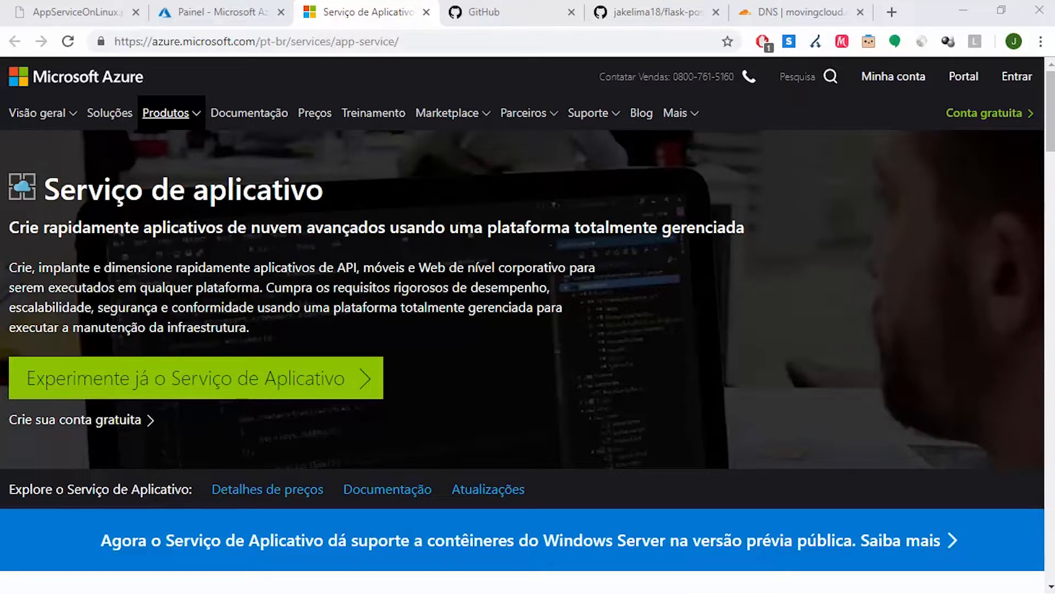
Switch to the Git Bash terminal and stop the running Flask server
click(545, 580)
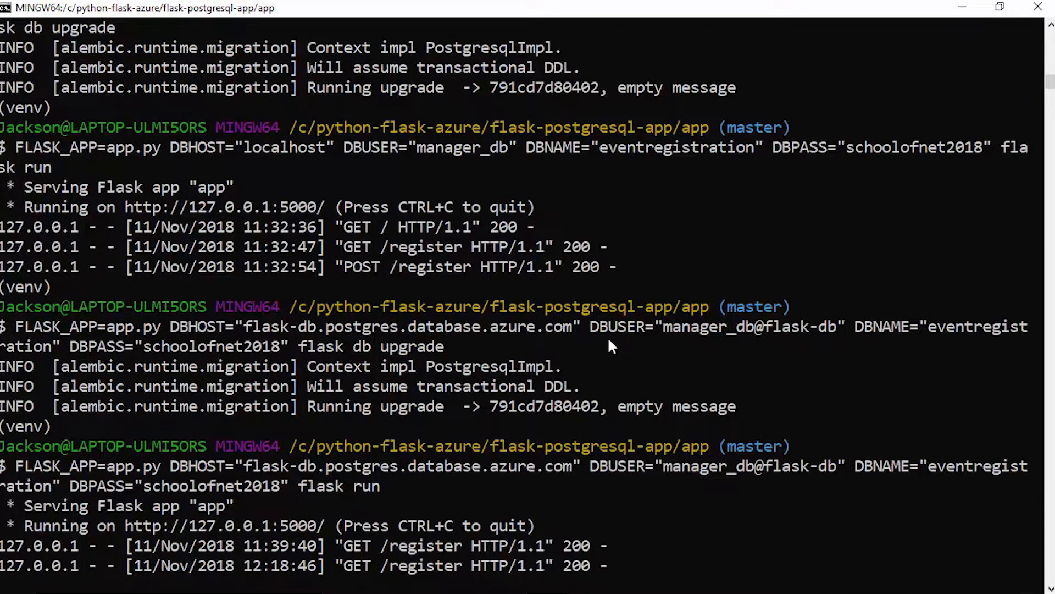
key(ctrl+c)
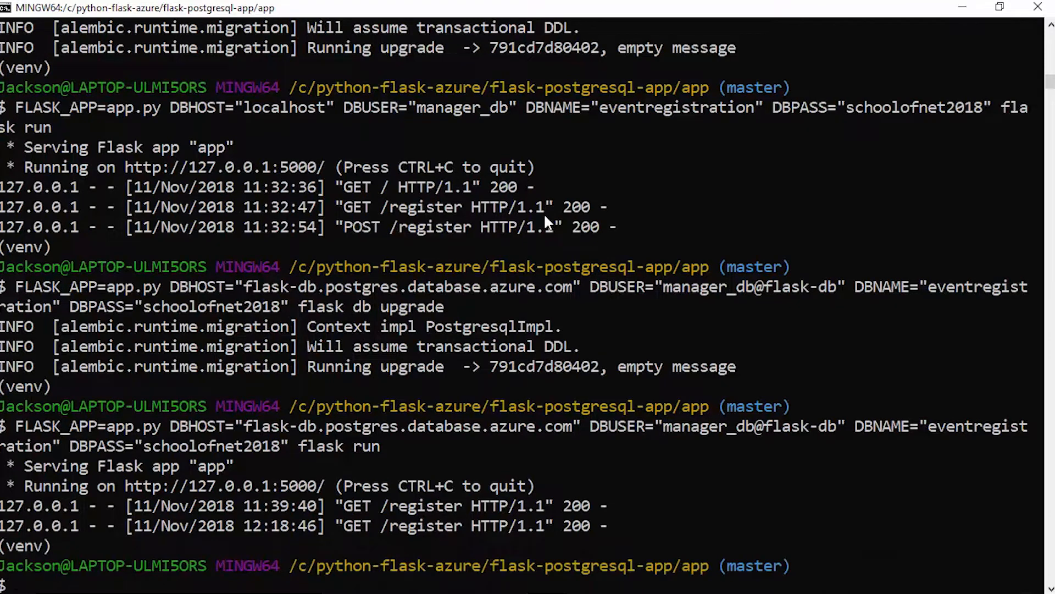
Switch to the Azure portal in Chrome and set GitHub as the deployment source of the python-schoolofnet app service
mouse_move(484, 592)
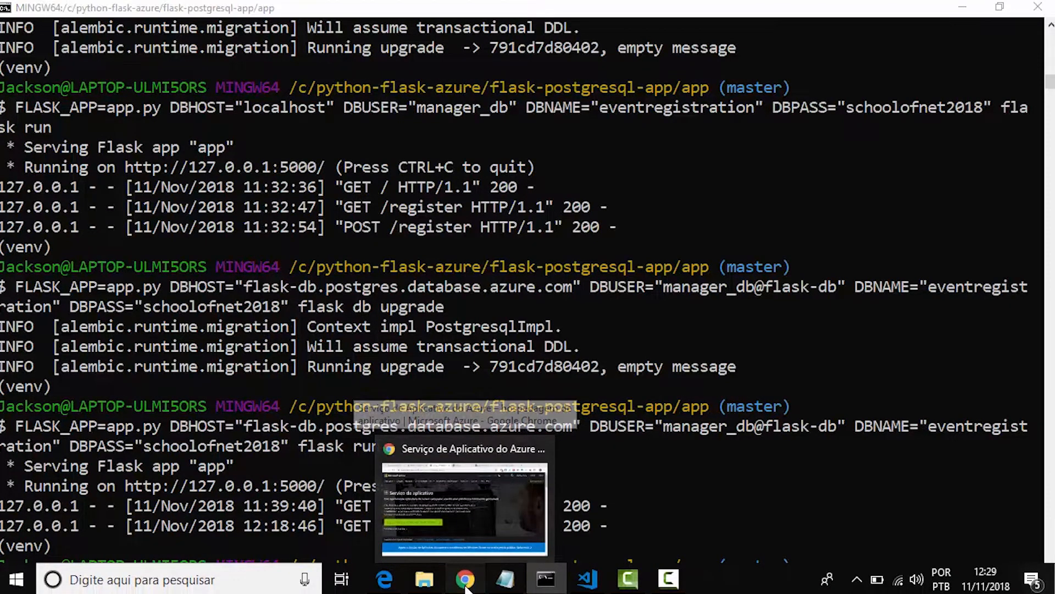
click(465, 587)
click(256, 6)
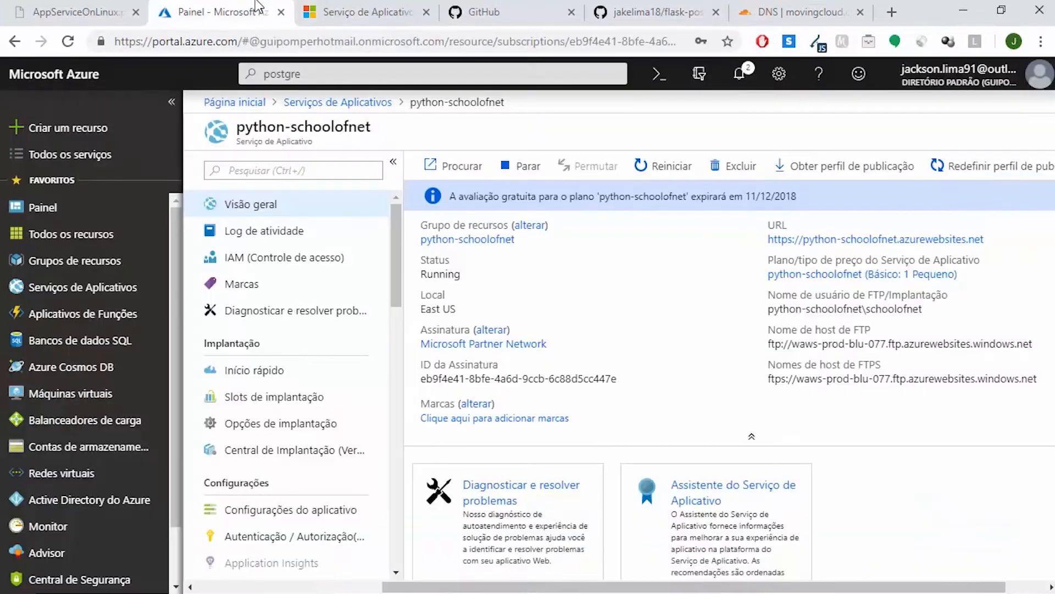
click(280, 432)
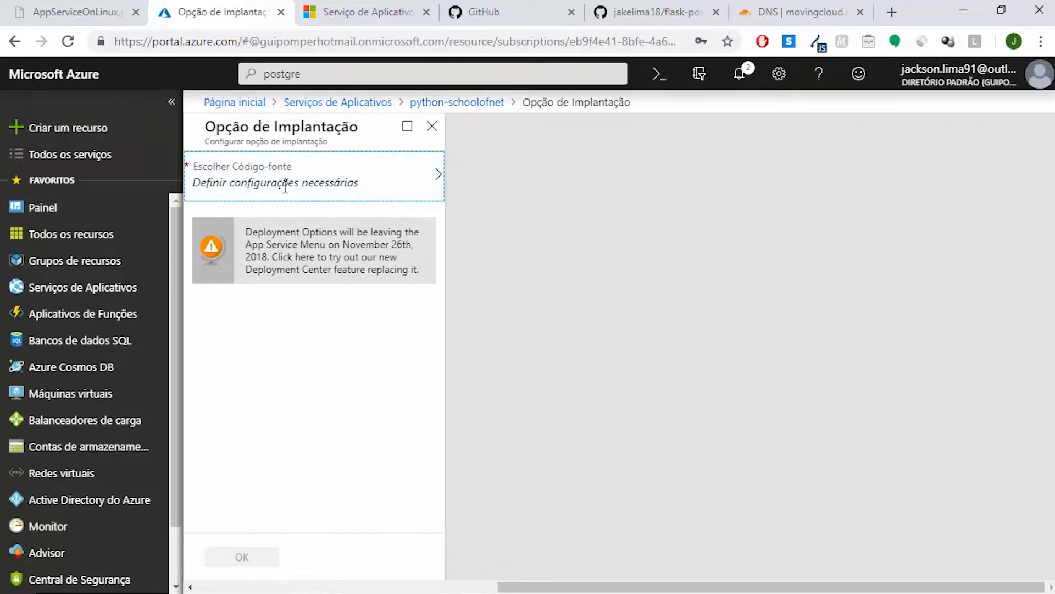
click(361, 194)
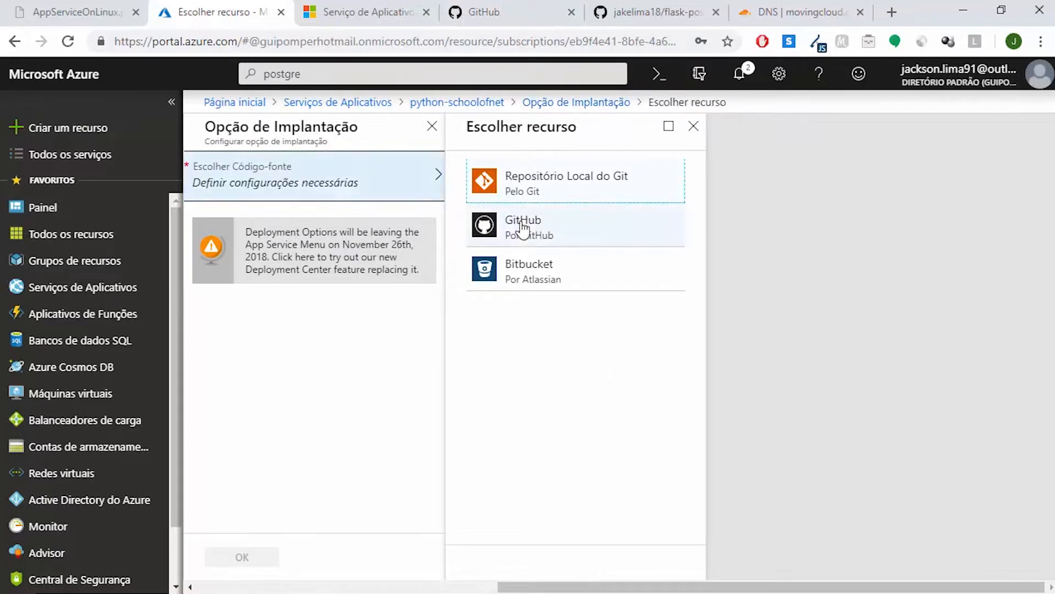
click(572, 232)
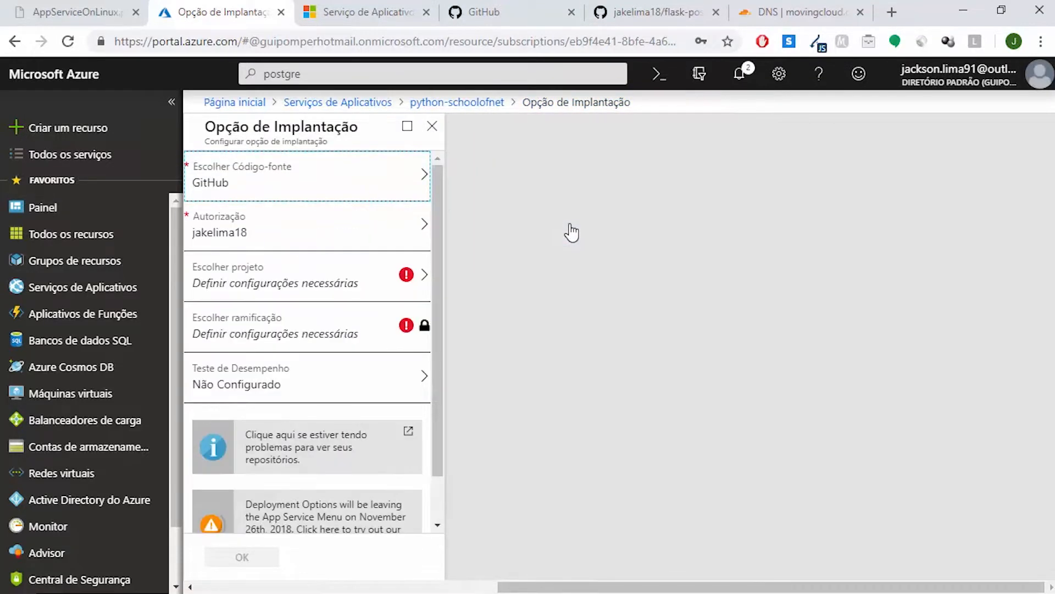
Check the GitHub authorization and the forked repository's page, and choose flask-postgresql-app as the project to deploy
click(322, 241)
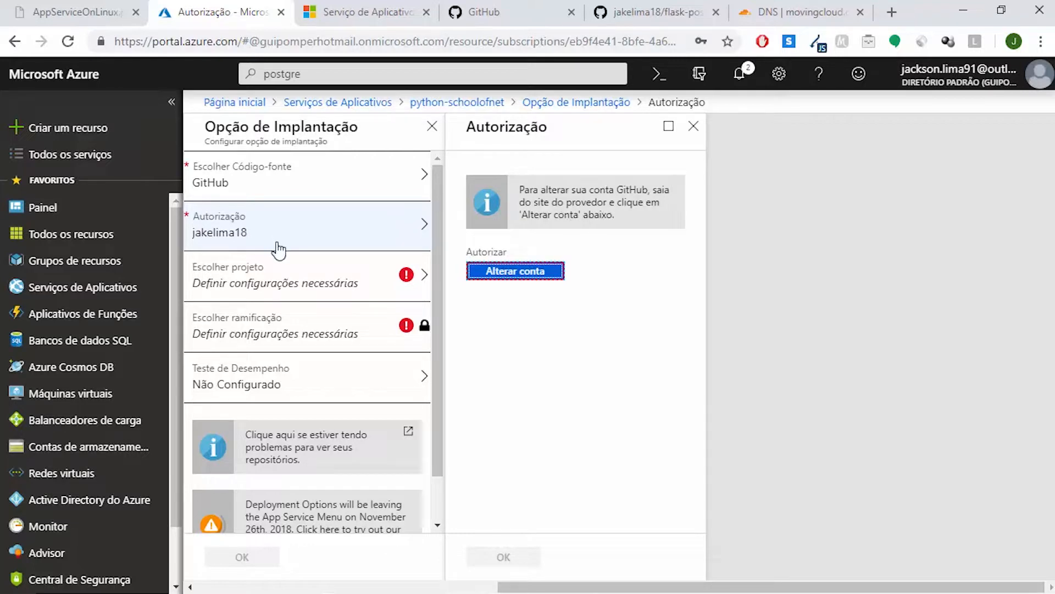
click(291, 273)
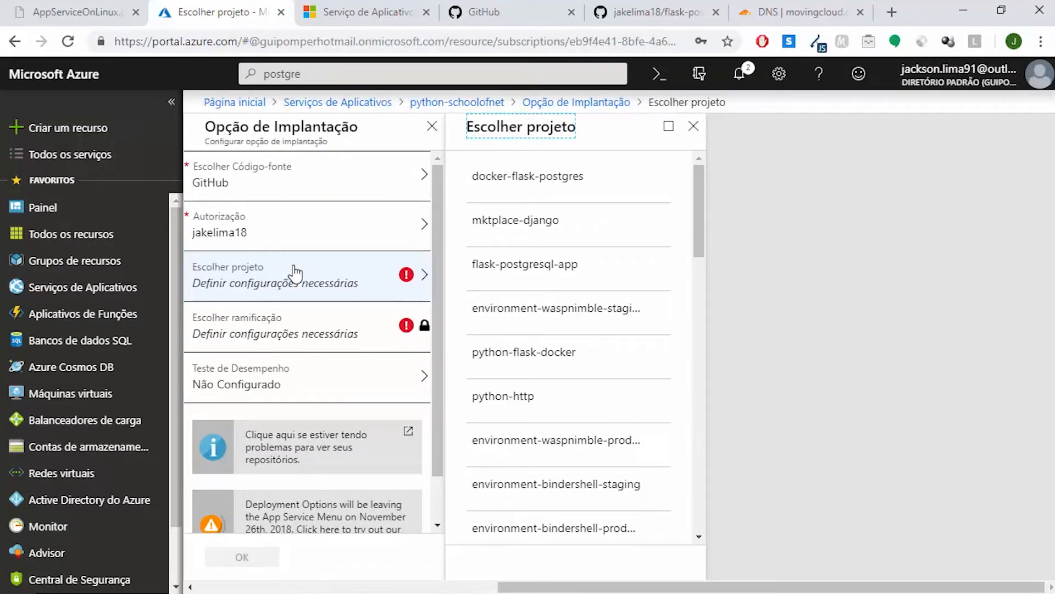
click(667, 9)
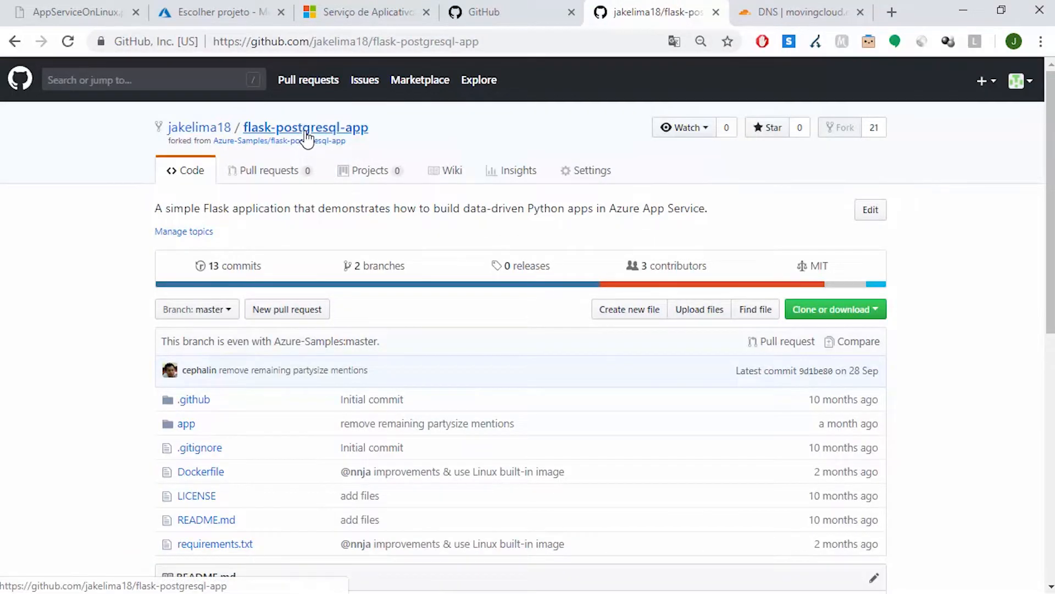
click(272, 5)
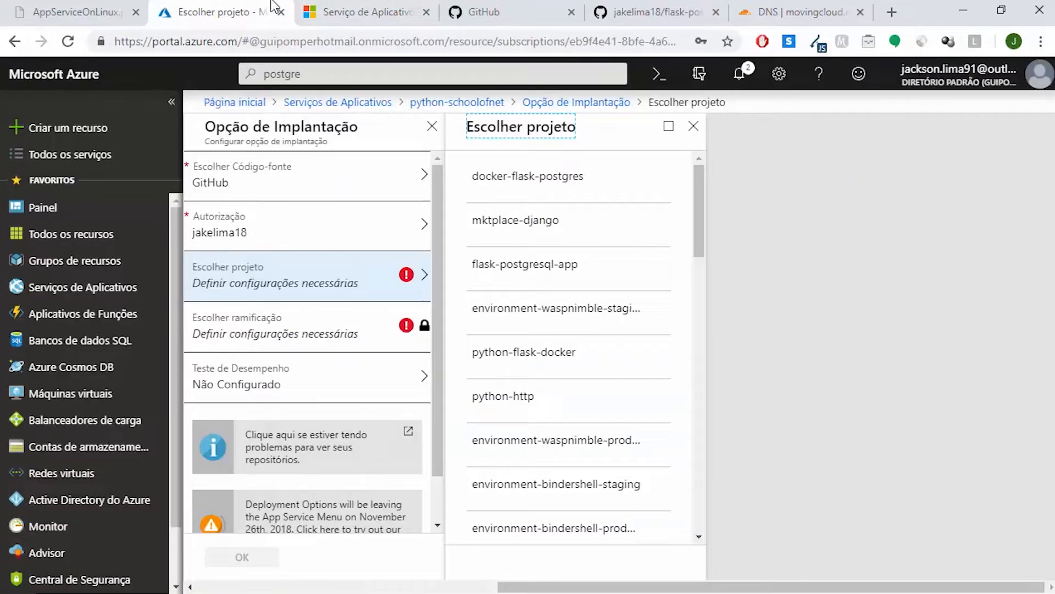
drag(697, 193, 712, 176)
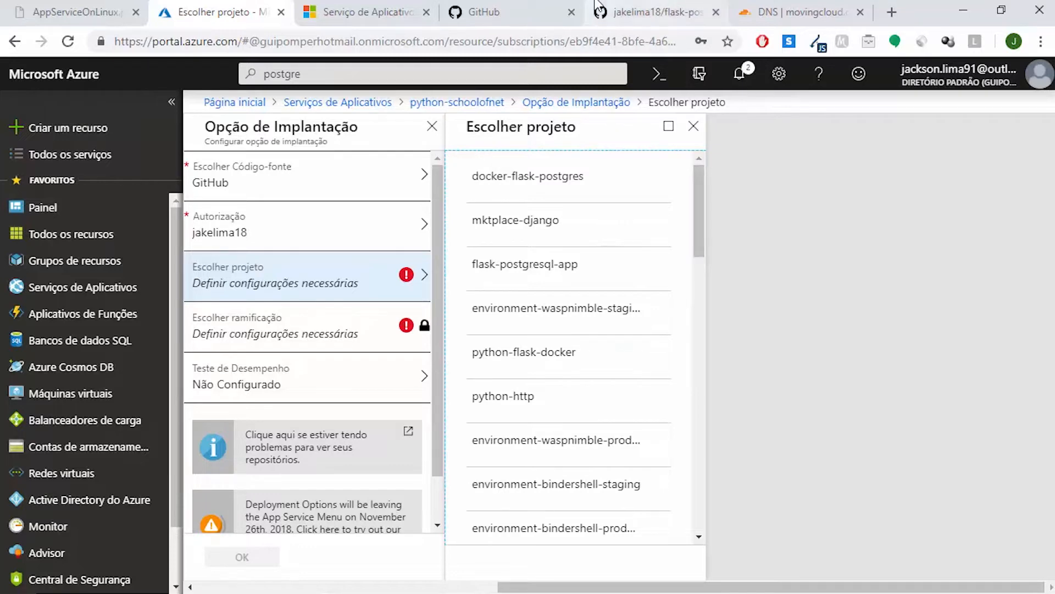
click(656, 6)
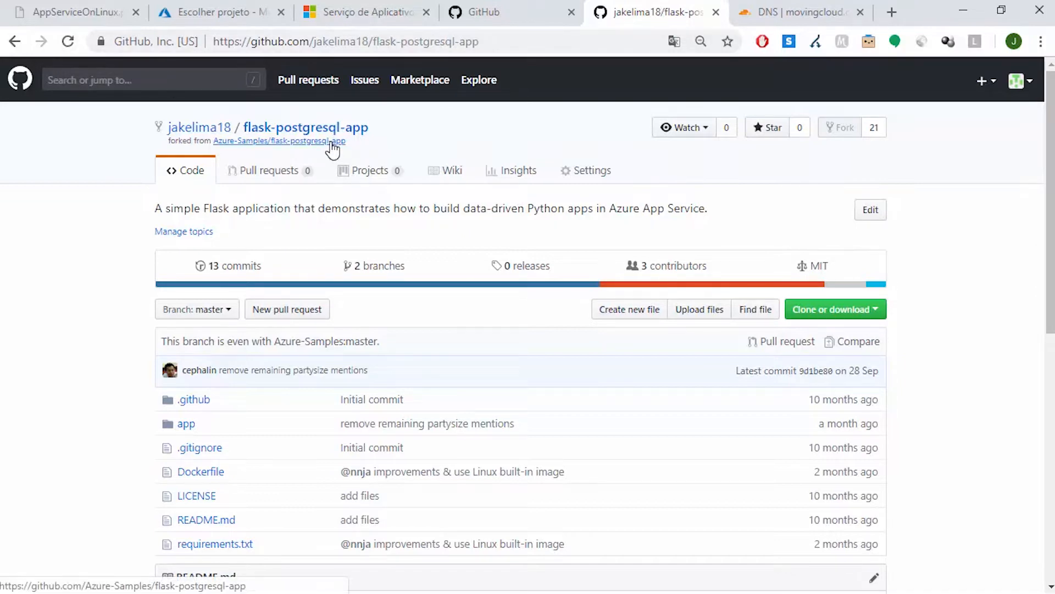
click(286, 1)
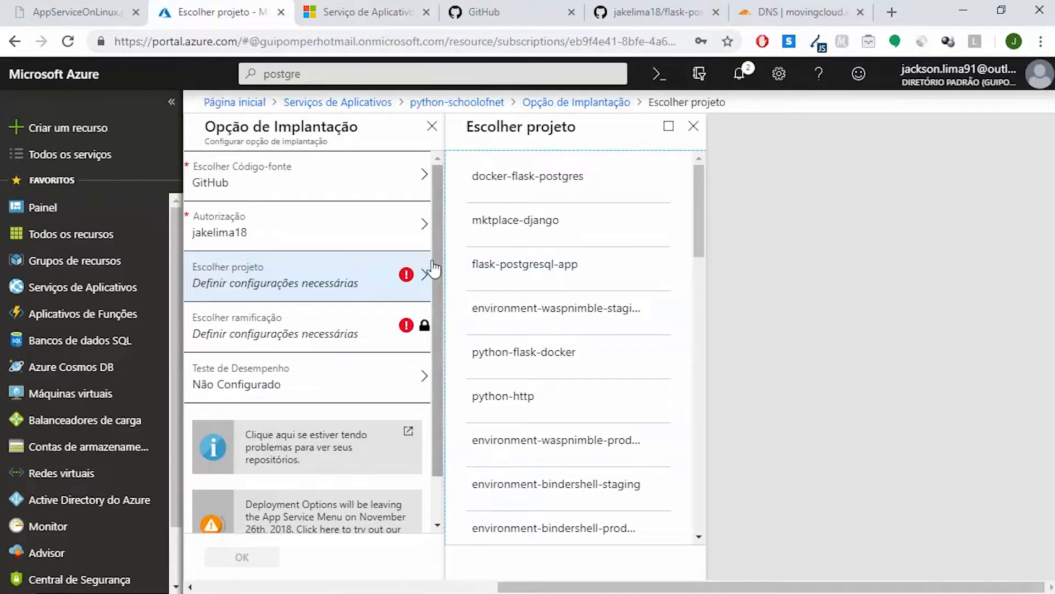
click(557, 267)
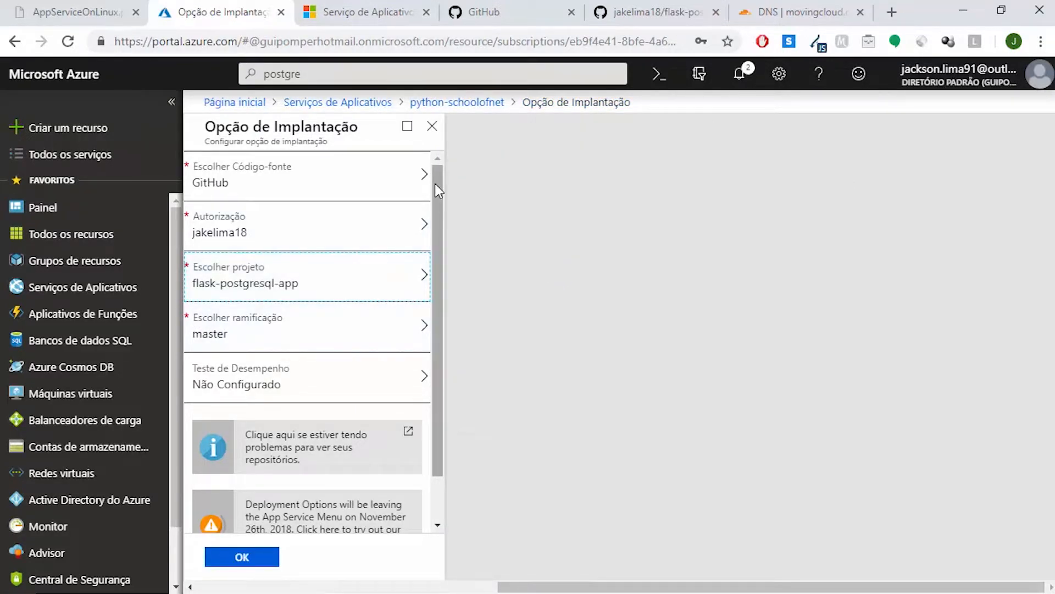
Confirm the GitHub deployment options, dismiss the notification, and open the overview of python-schoolofnet
drag(434, 185, 444, 261)
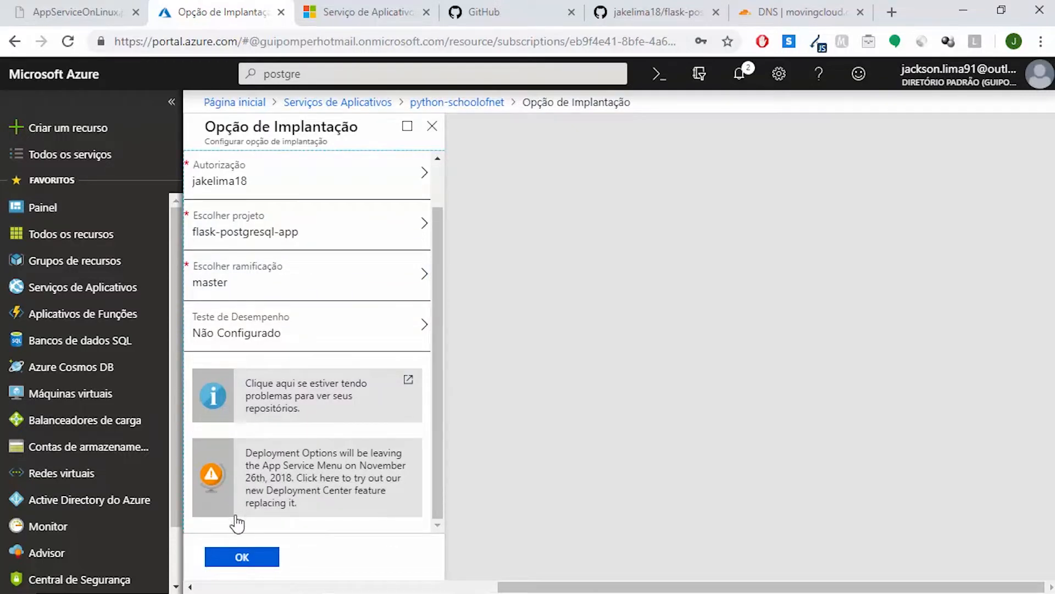
click(243, 556)
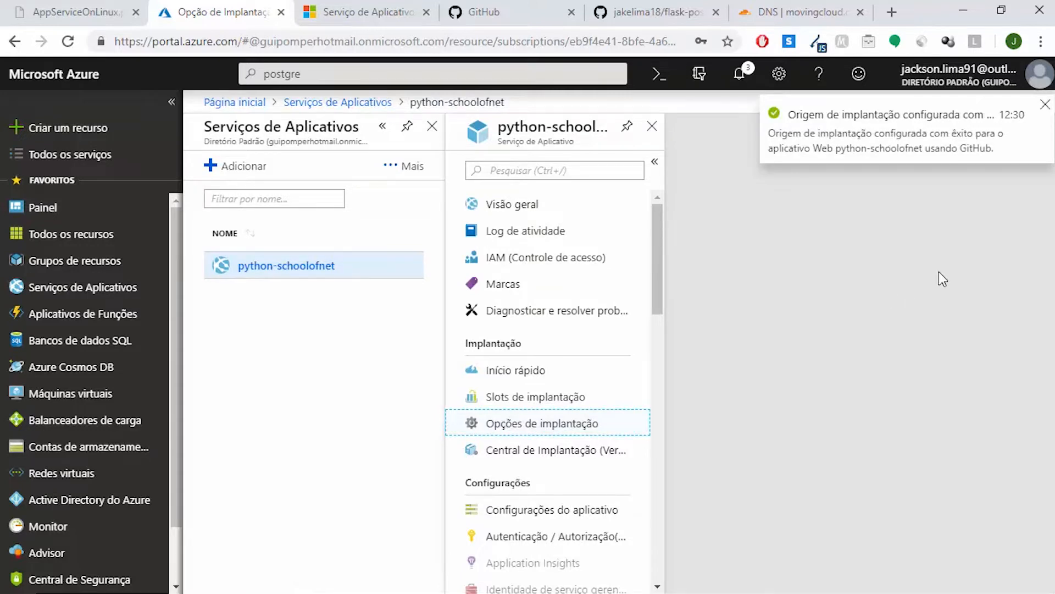
click(1045, 105)
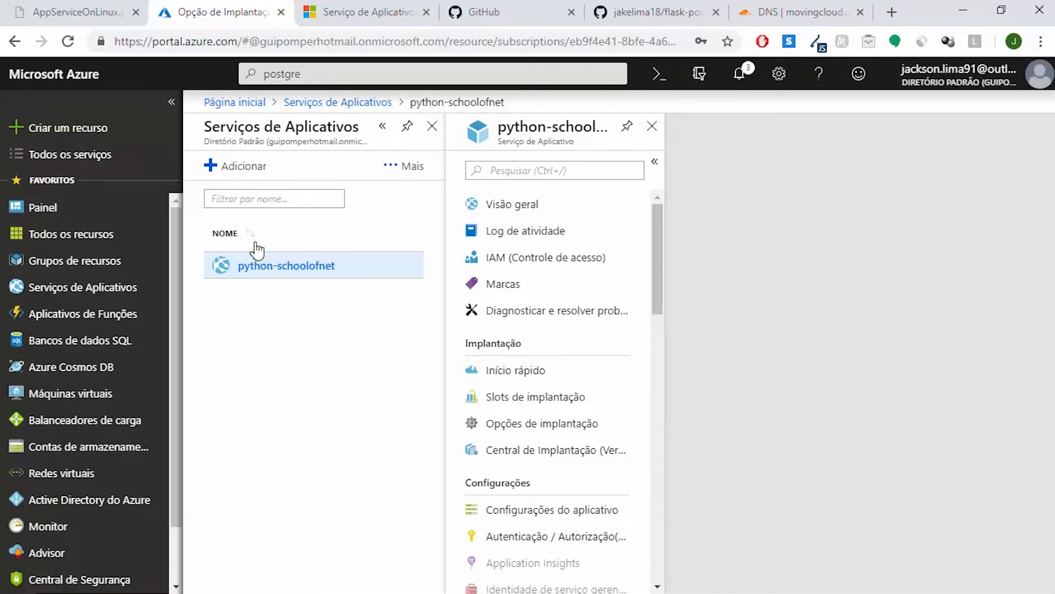
click(514, 210)
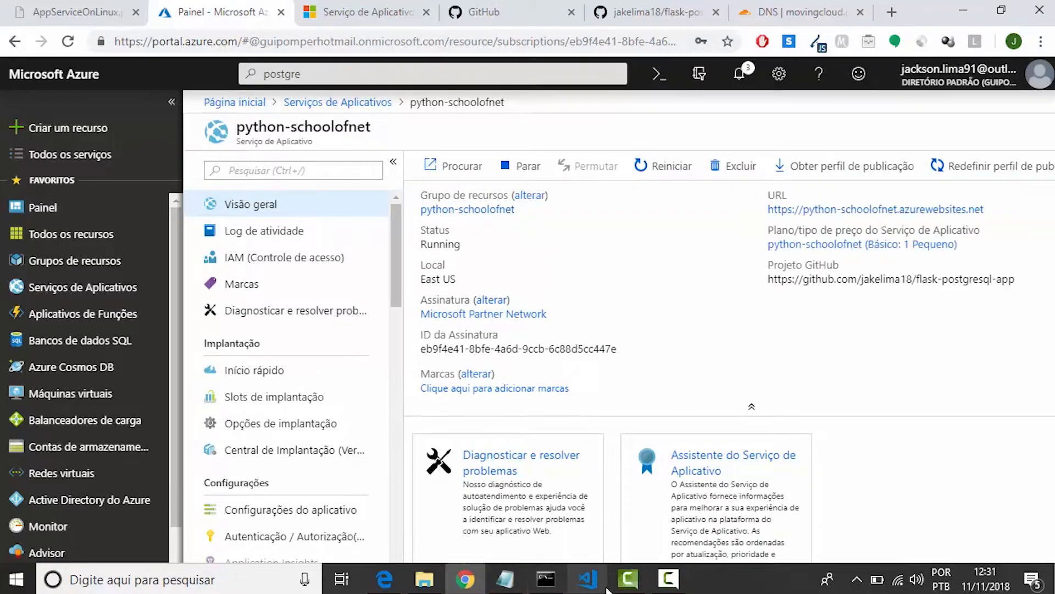
In Visual Studio Code, copy psycopg2==2.7.1 from Untitled-1 into requirements.txt on a new line after packaging==16.8, and save the file
click(588, 584)
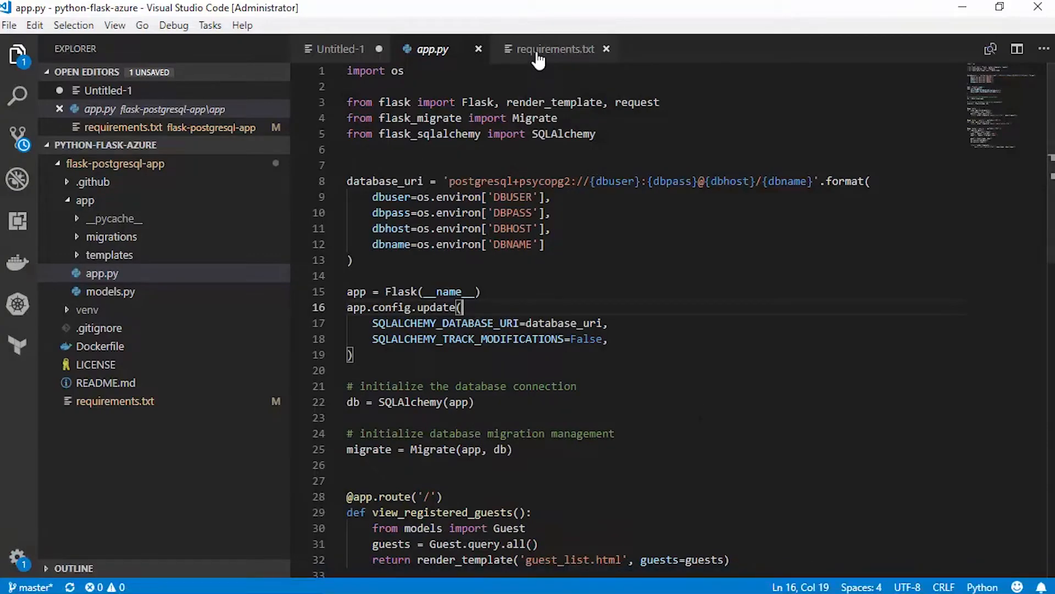
click(333, 53)
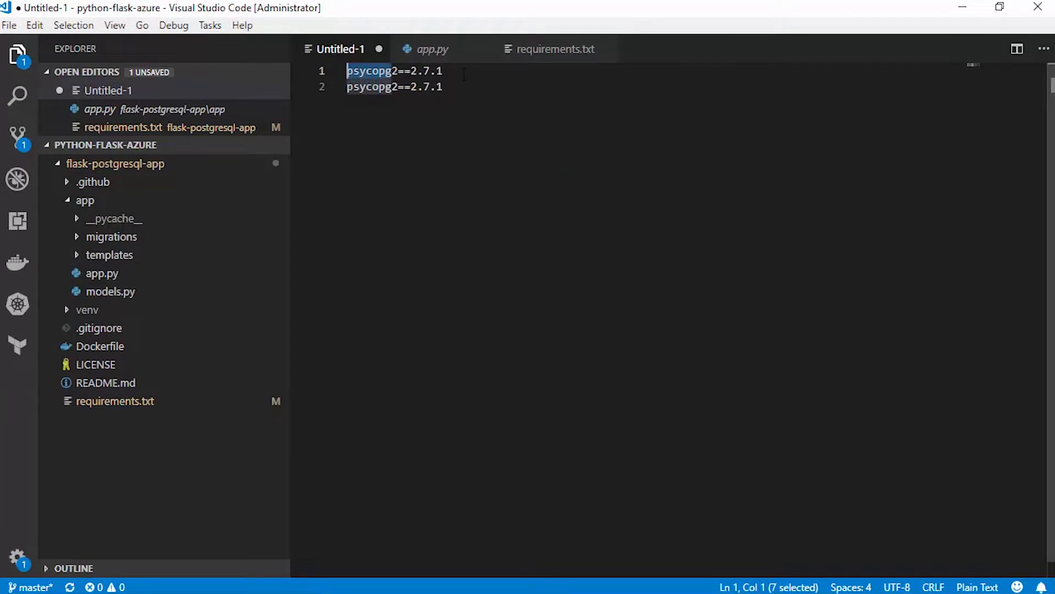
key(End)
key(shift+Left)
key(shift+Left)
key(shift+Left)
key(shift+Left)
key(shift+Left)
key(shift+Left)
key(shift+Left)
key(shift+Left)
key(shift+Left)
key(shift+Left)
key(shift+Left)
key(shift+Left)
key(shift+Left)
key(shift+Left)
key(shift+Left)
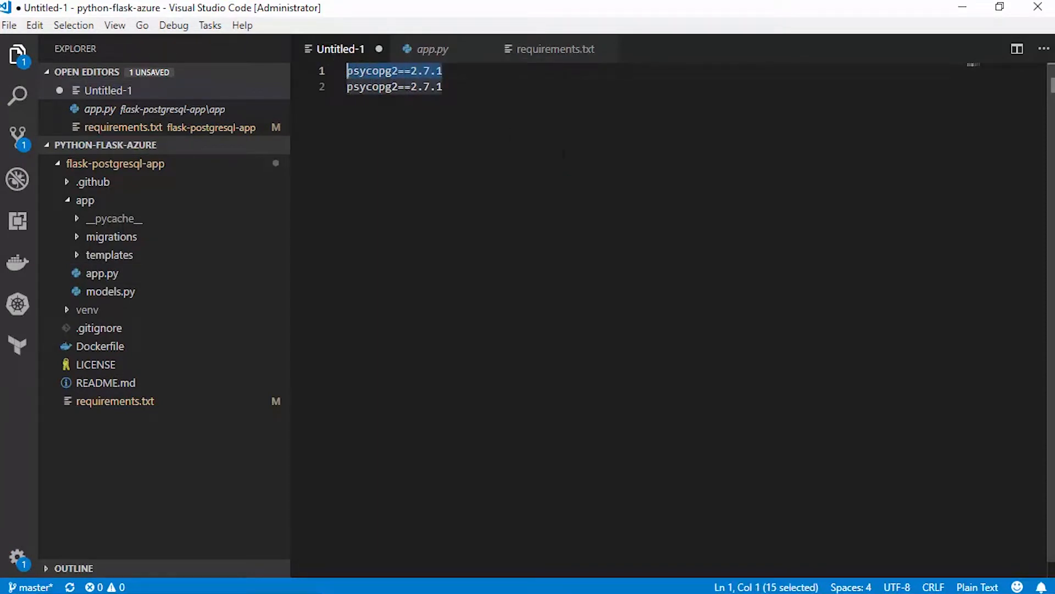
click(552, 51)
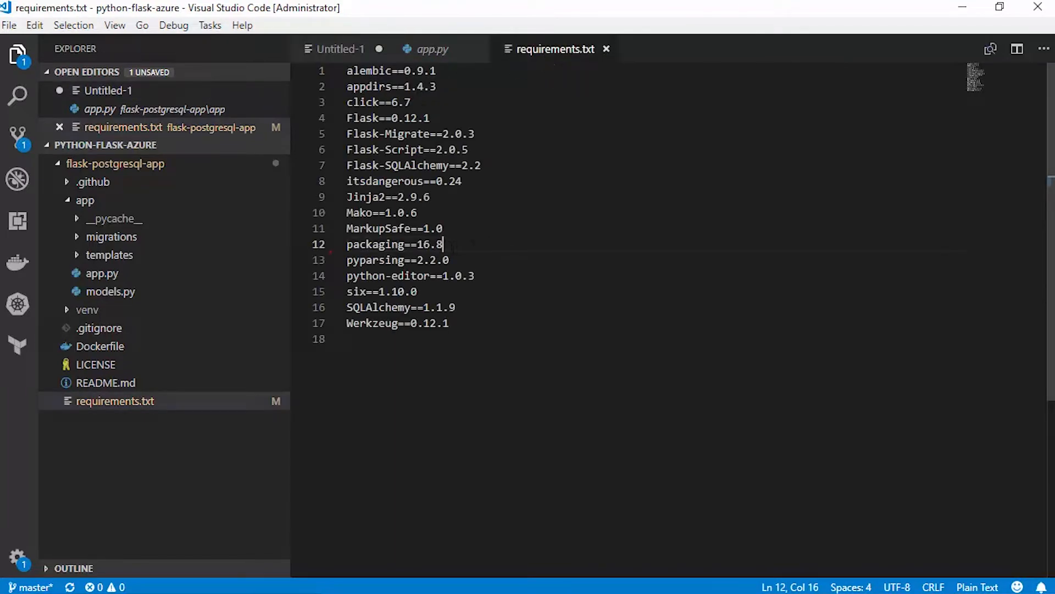
key(Return)
text(psycopg2==2.7.1)
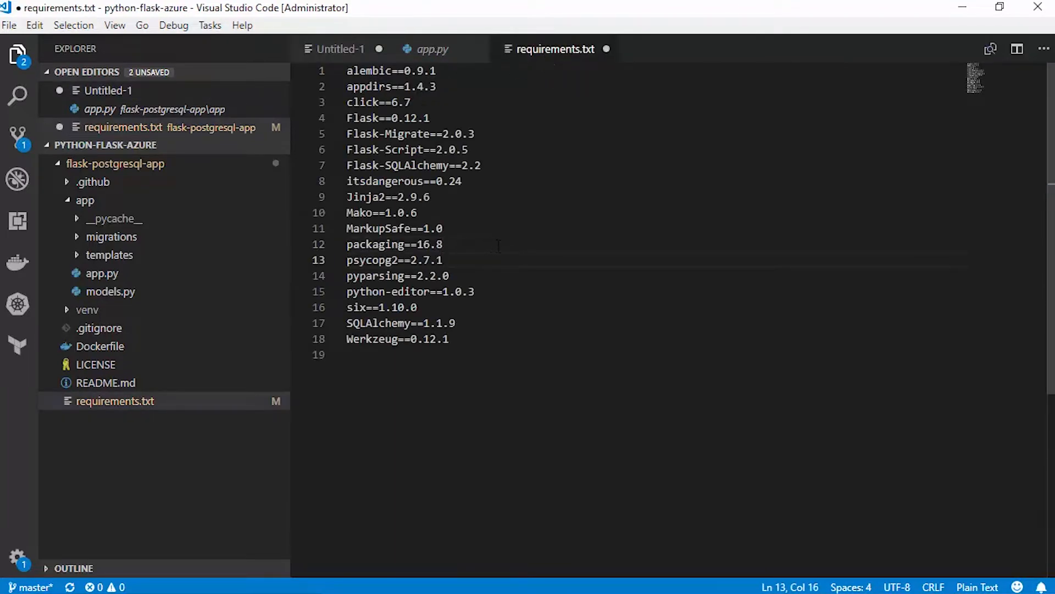
key(ctrl+s)
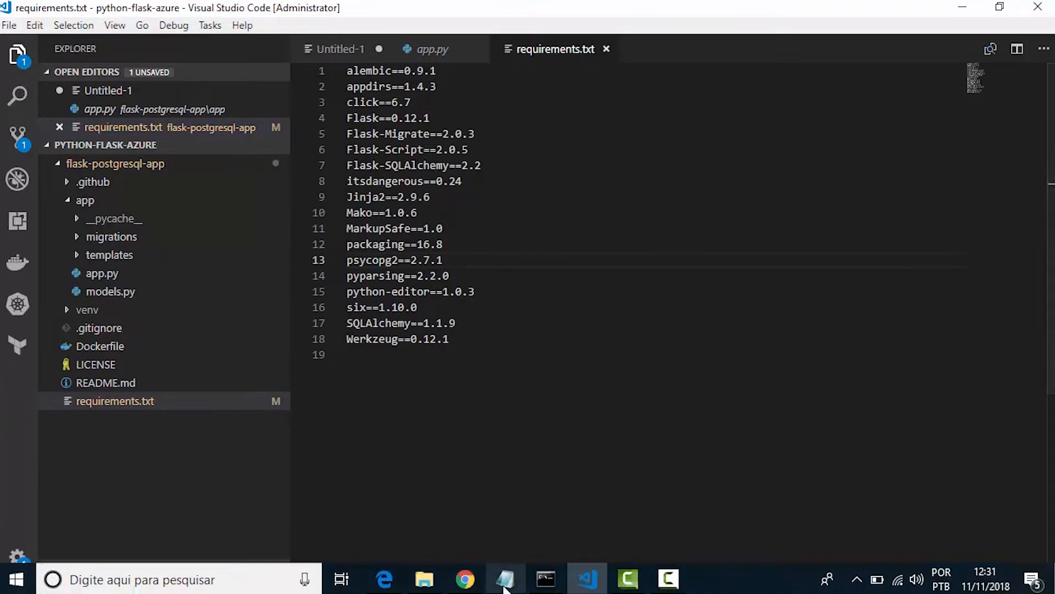
In the Git Bash terminal, go up from app to the flask-postgresql-app folder and list its contents
click(546, 575)
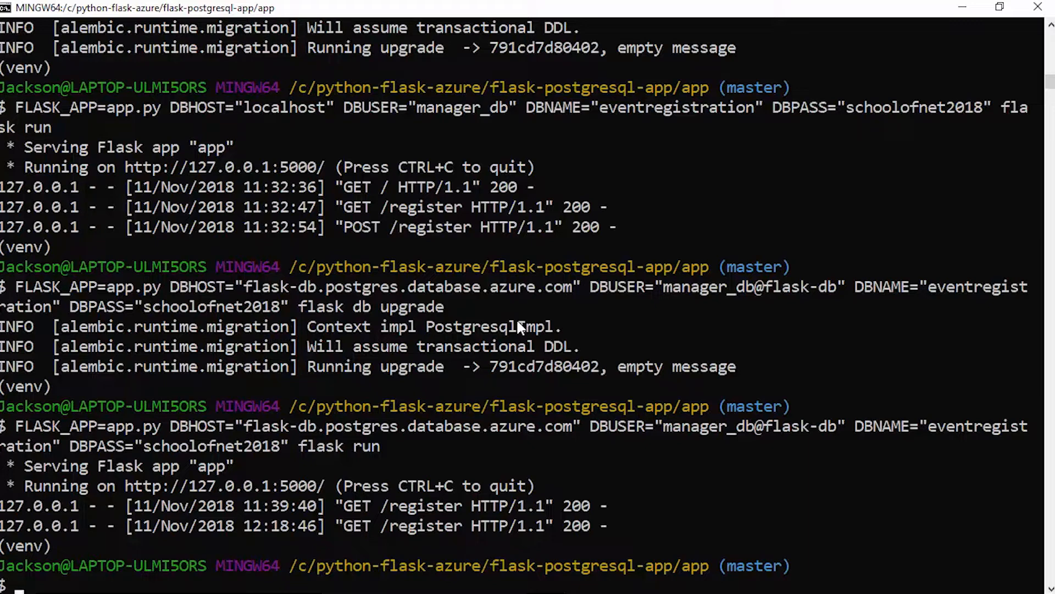
text(cd ..)
key(Return)
text(ls)
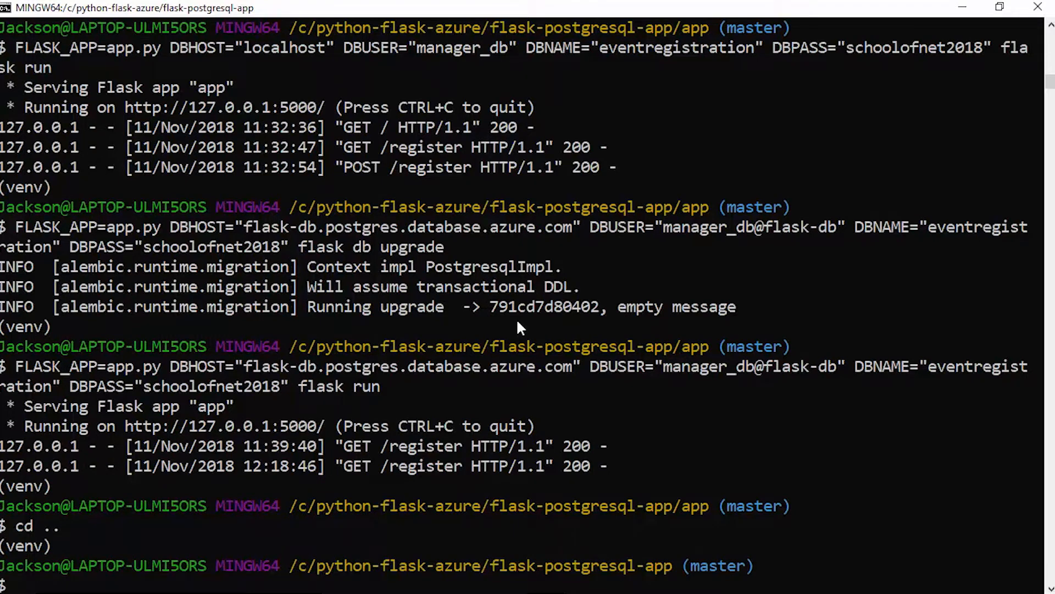
key(Return)
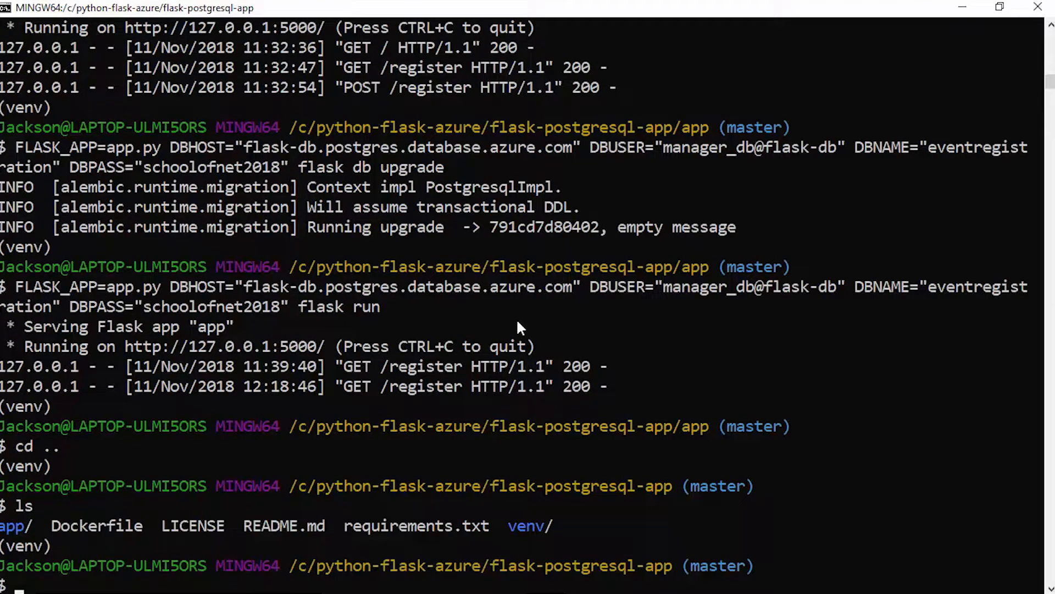
Deactivate the Python virtual environment
text(deactive)
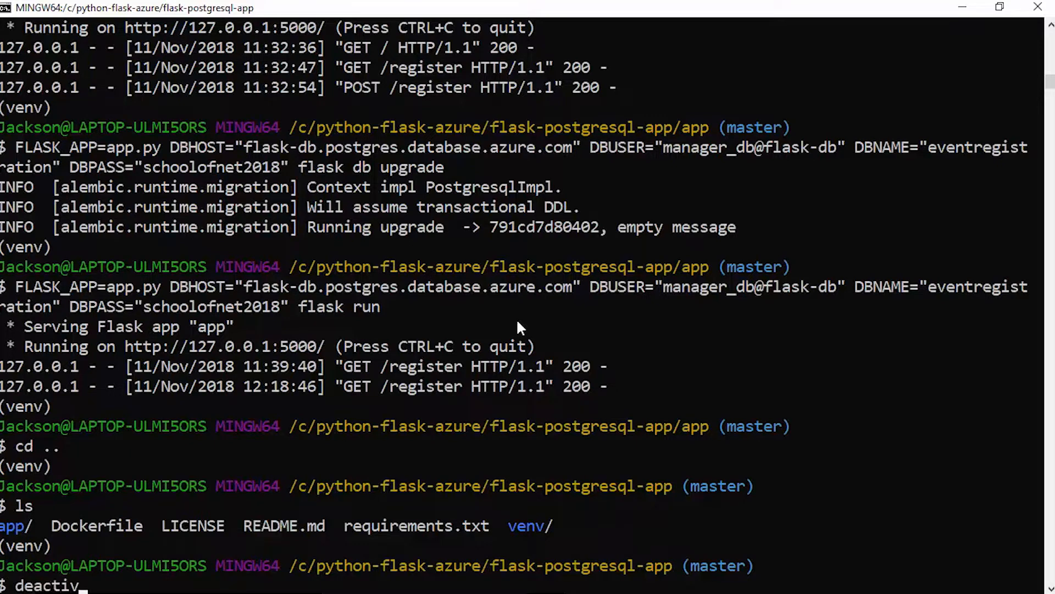
key(Return)
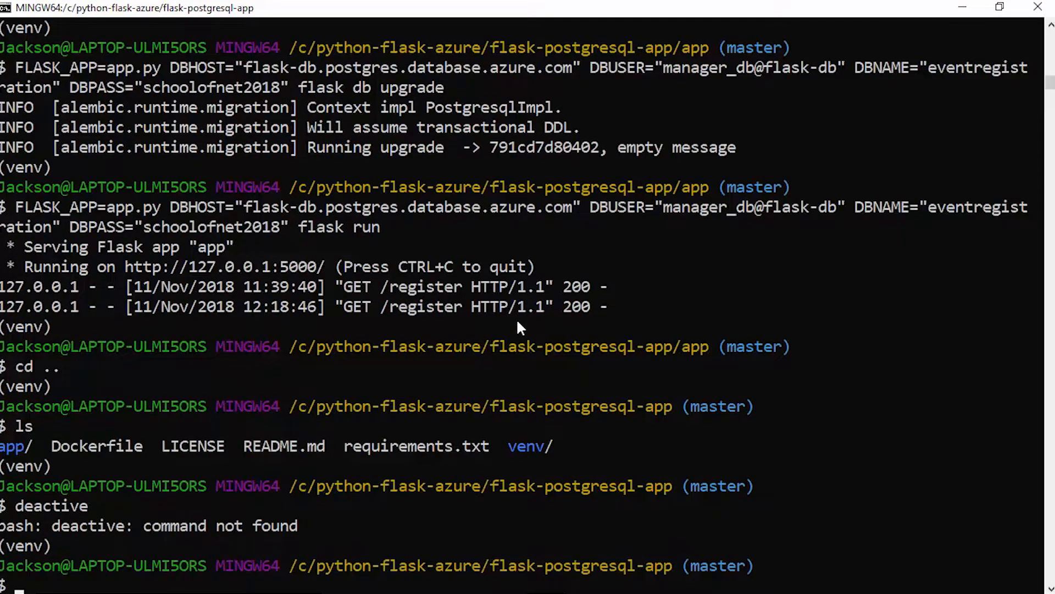
text(deactivate)
key(Return)
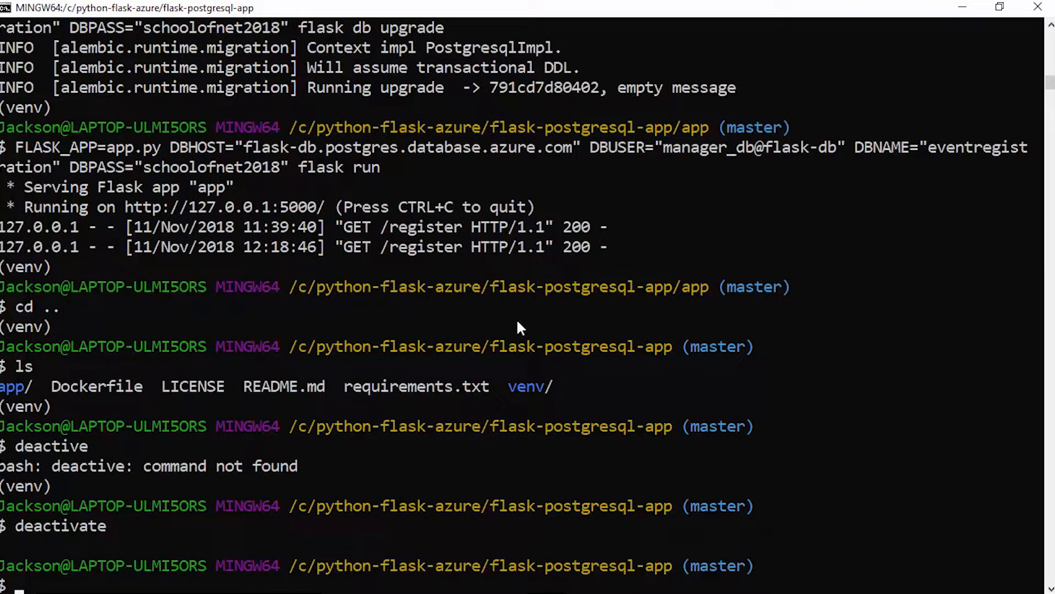
List the flask-postgresql-app folder again and create an empty application.py file in it
text(ls)
key(Return)
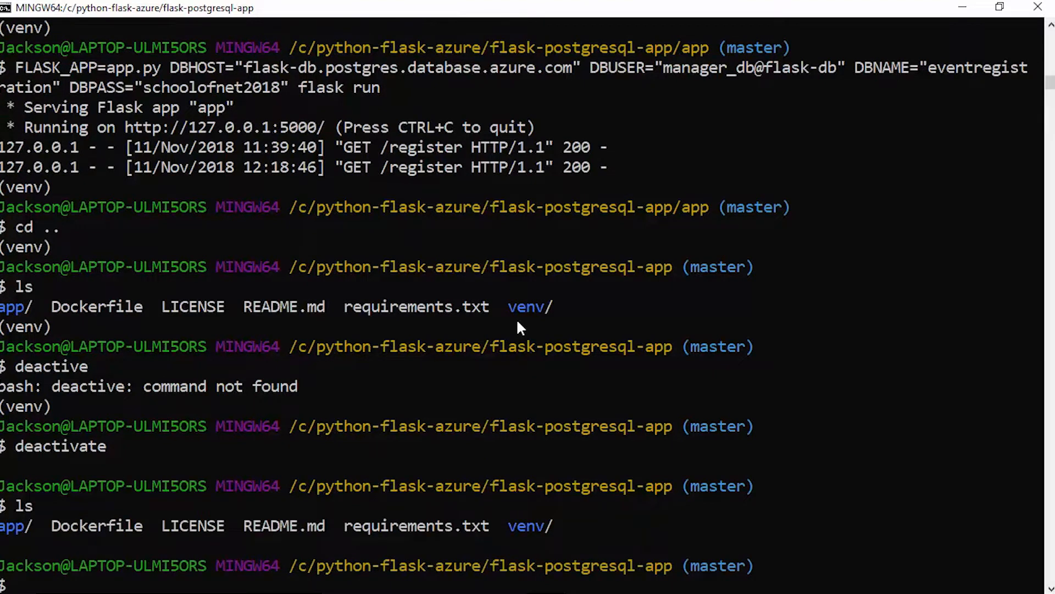
text(touch applic)
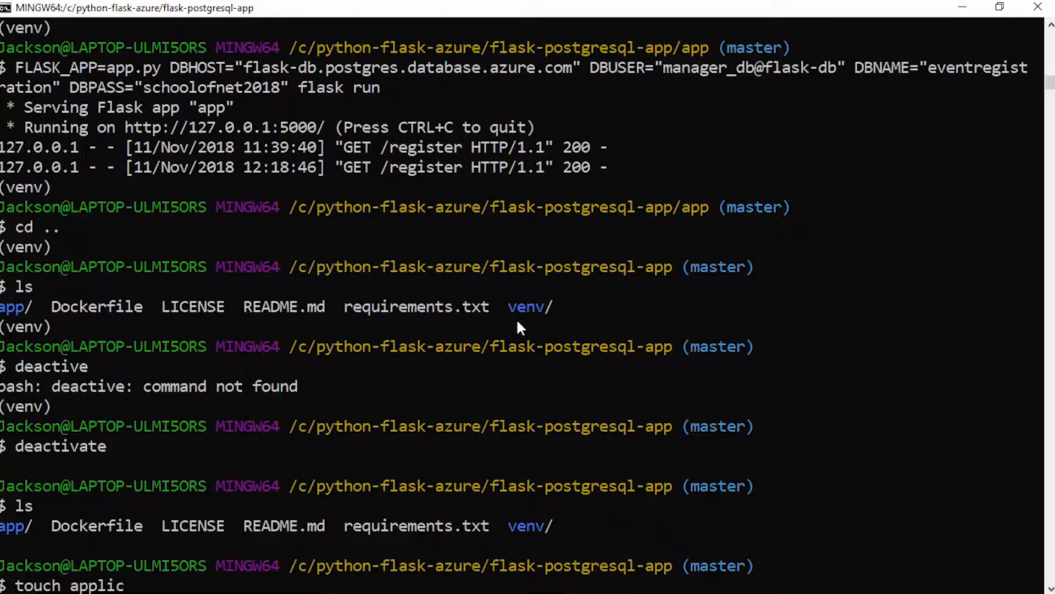
text(ation.py)
key(Return)
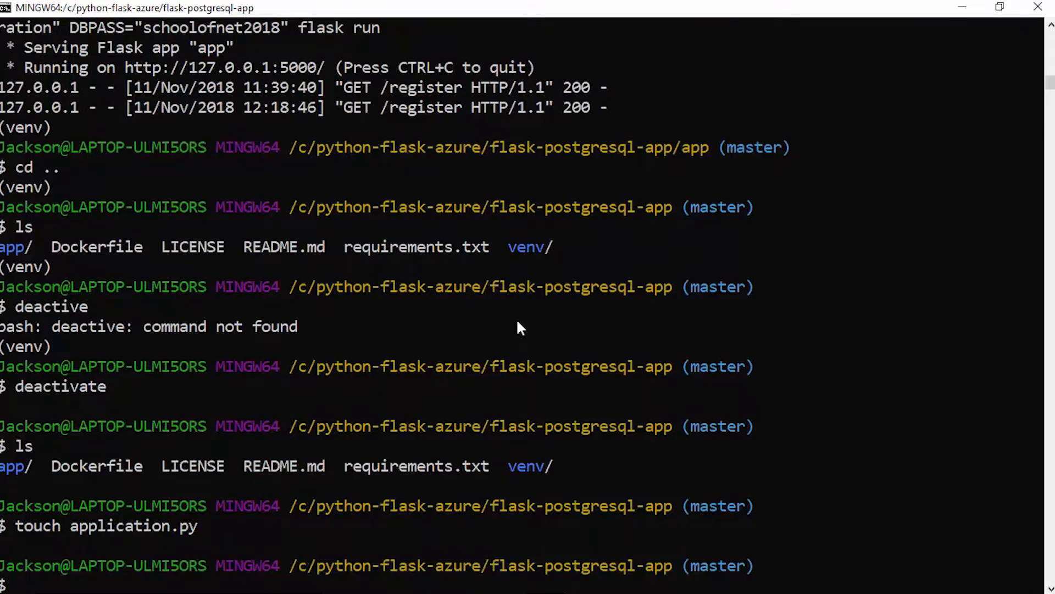
Stage all changes in the repository with git add
text(git add .)
key(Return)
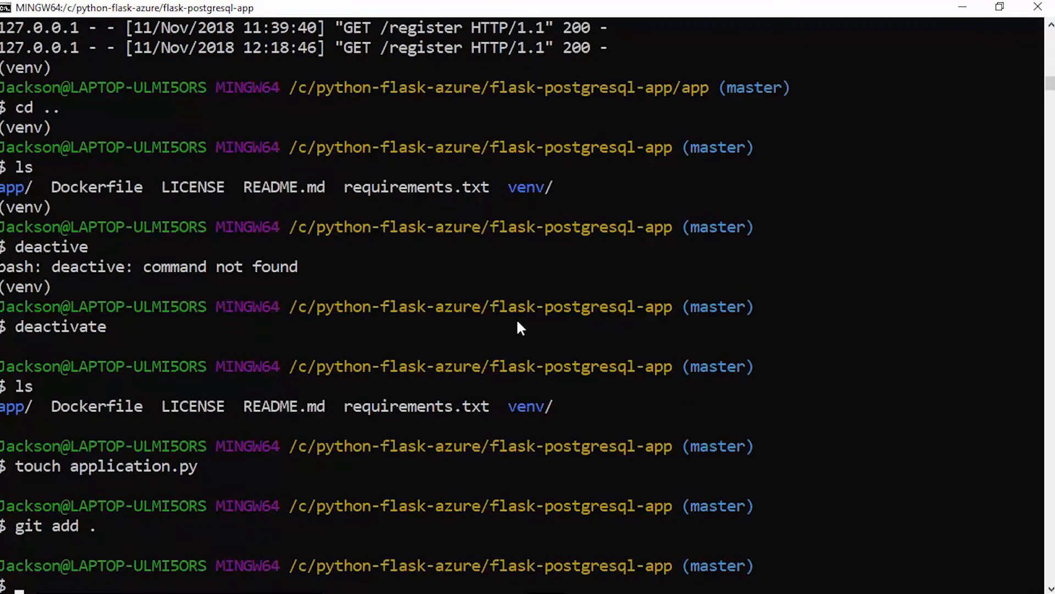
Commit the staged changes with the message "Enviando codigo fonte para o Azure"
text(git commit -m)
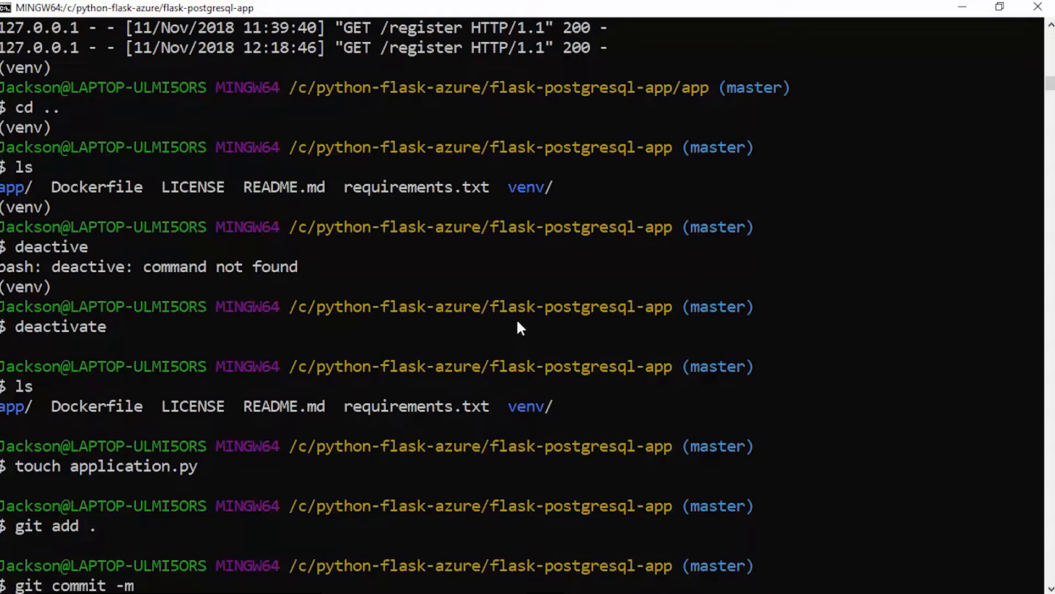
text( "Enviando co)
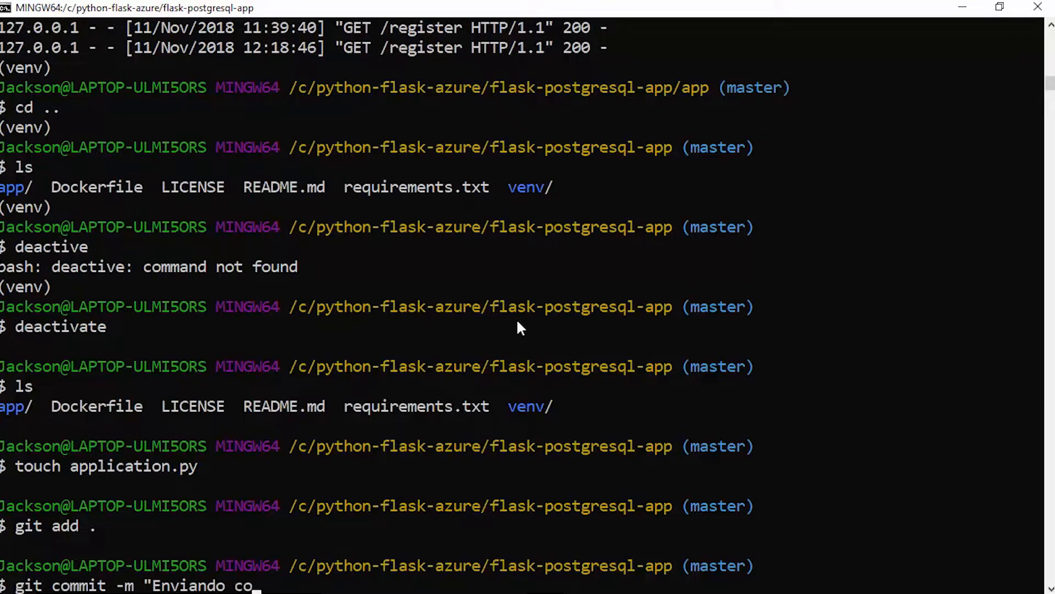
text(digo font)
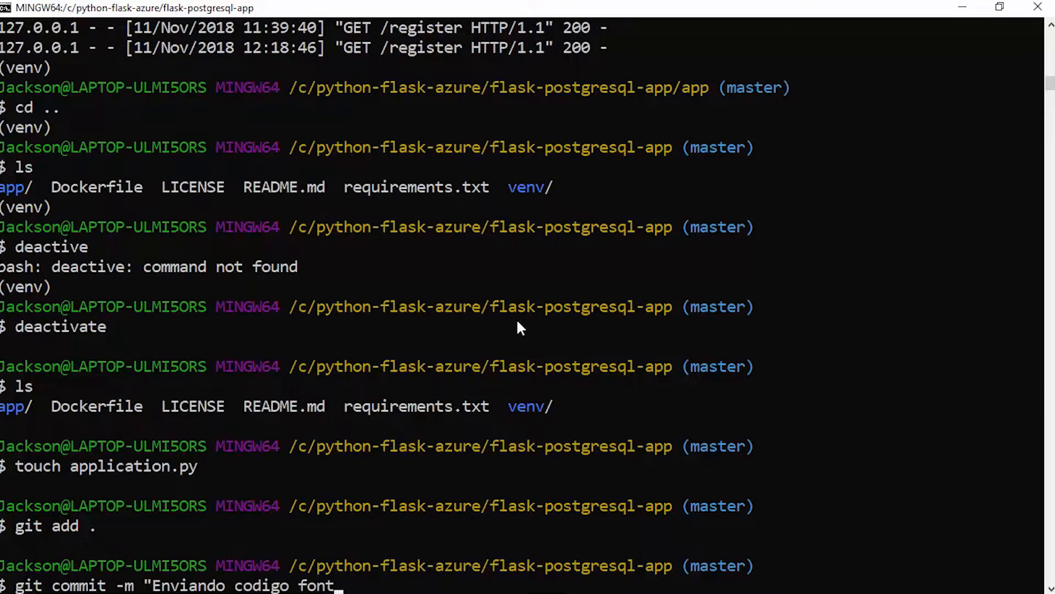
text(e para o Azure")
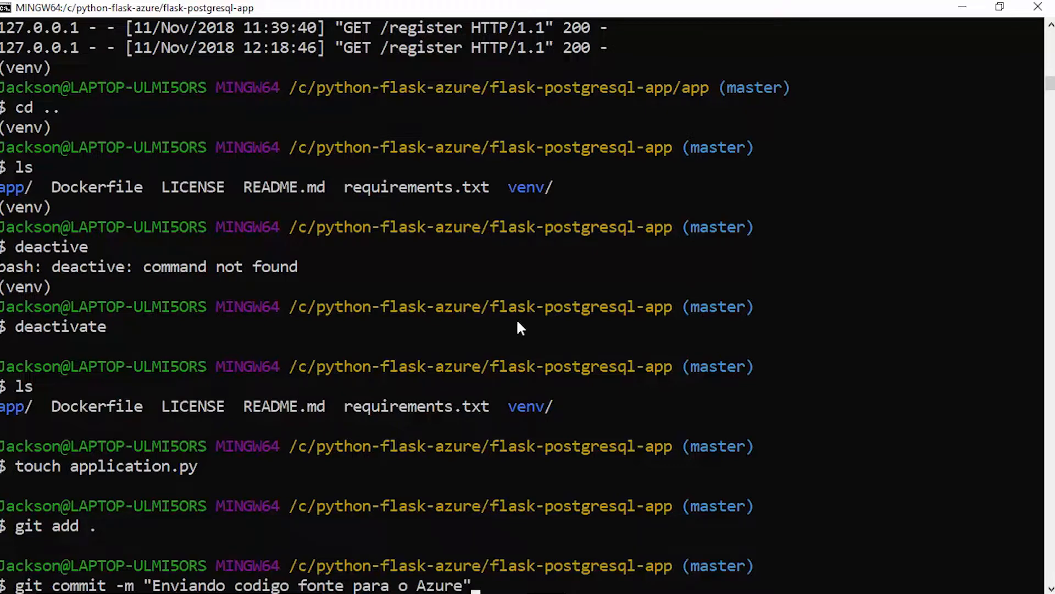
key(Return)
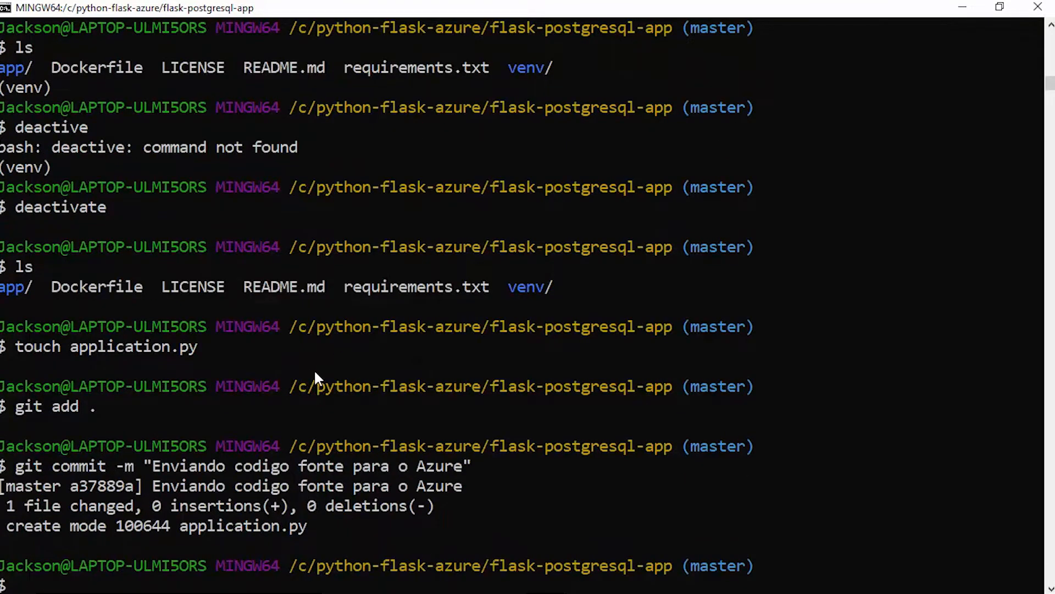
Push the commit to the master branch of the origin remote
text(git push origin master)
key(Return)
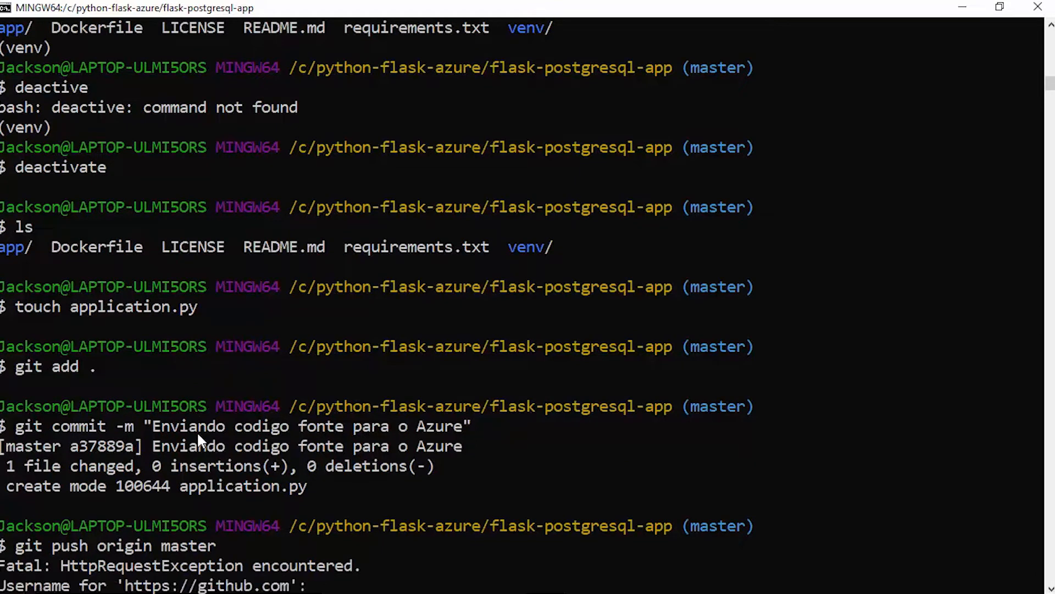
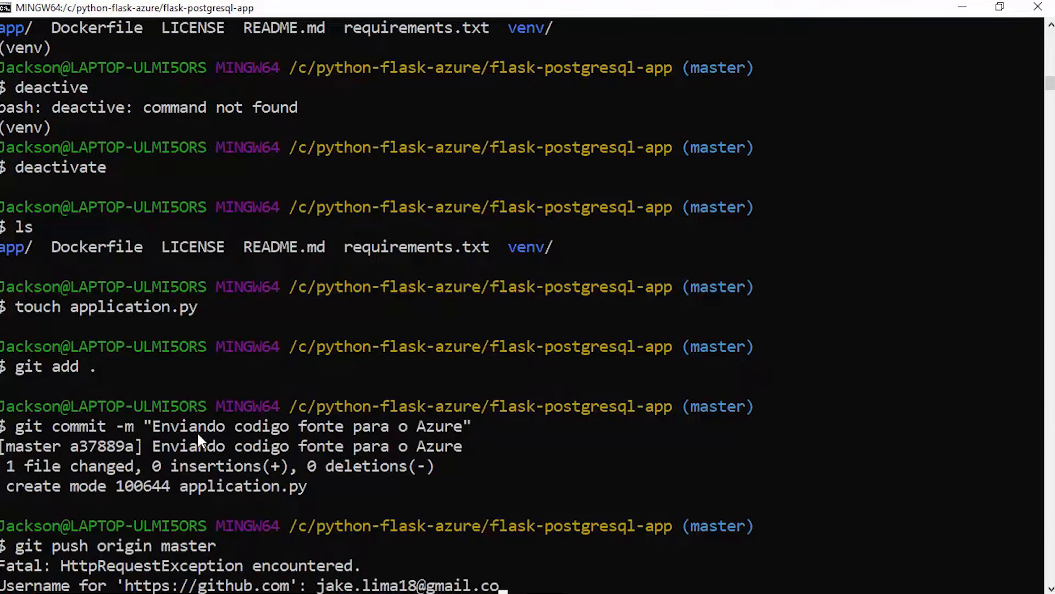
Authenticate the push to GitHub with the account's e-mail as username and the account password
key(Return)
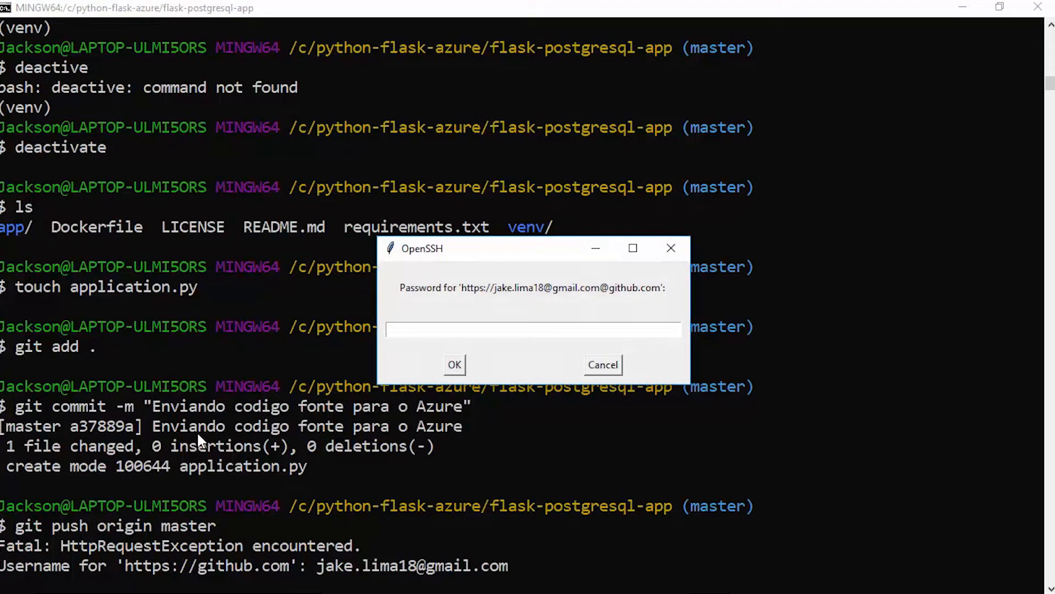
text(*******)
click(460, 367)
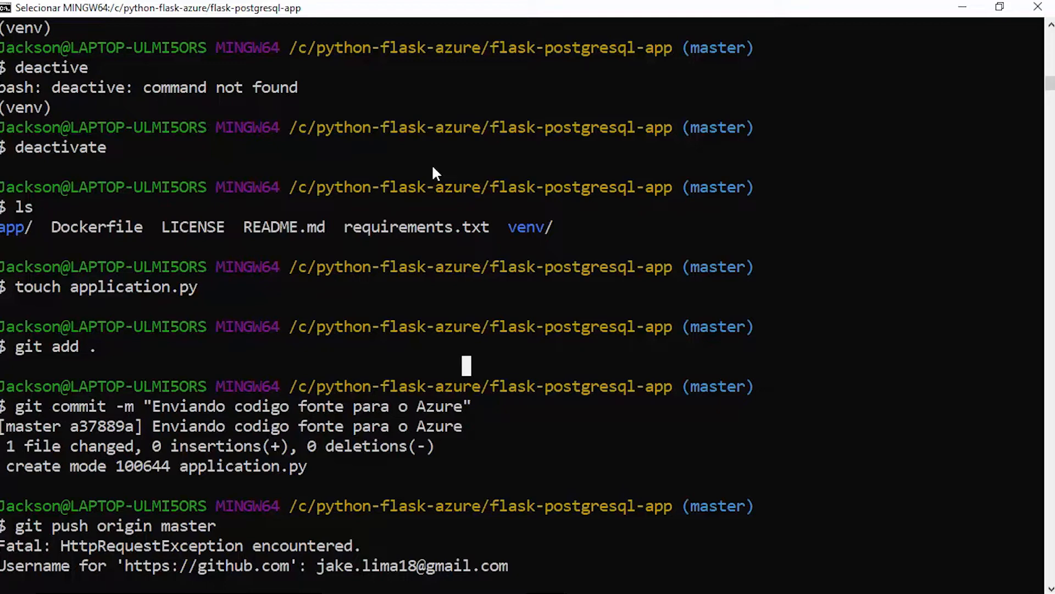
key(Escape)
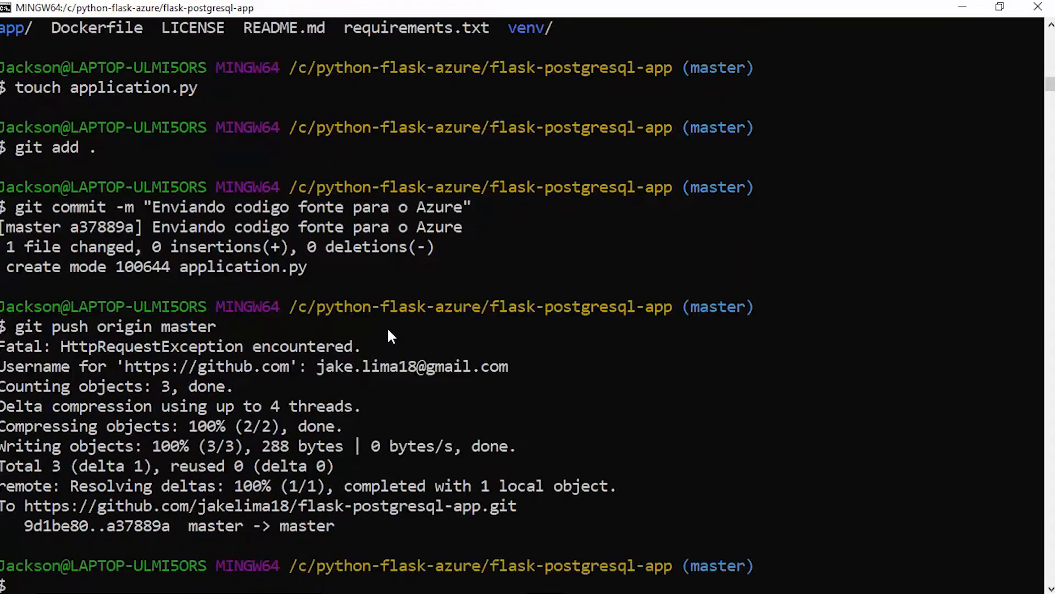
Switch to Chrome, browse the python-schoolofnet website from the App Service overview, reload it, and return to the Azure portal
mouse_move(416, 583)
mouse_move(342, 586)
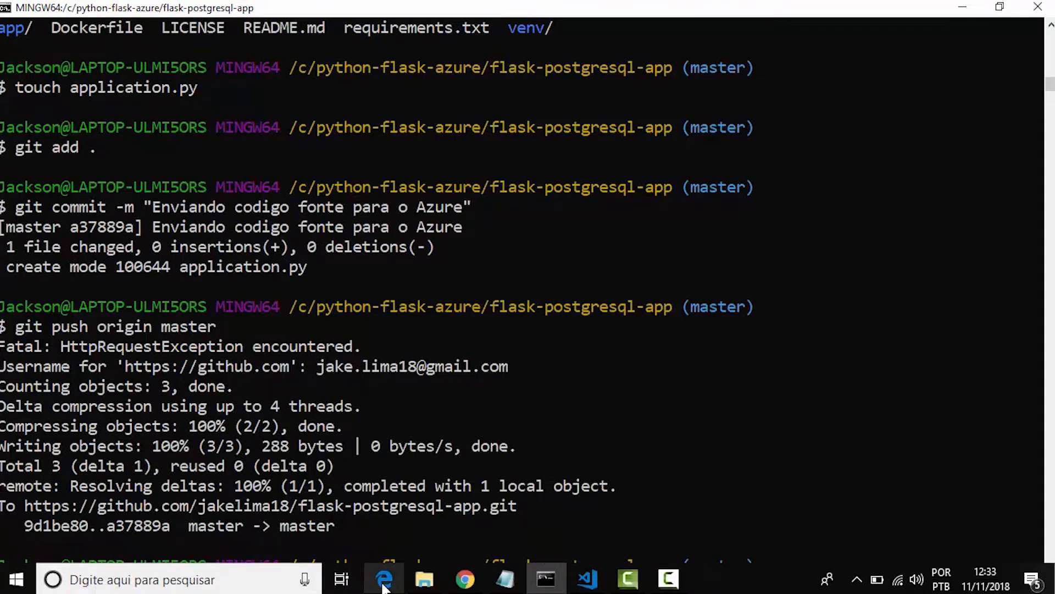
click(465, 580)
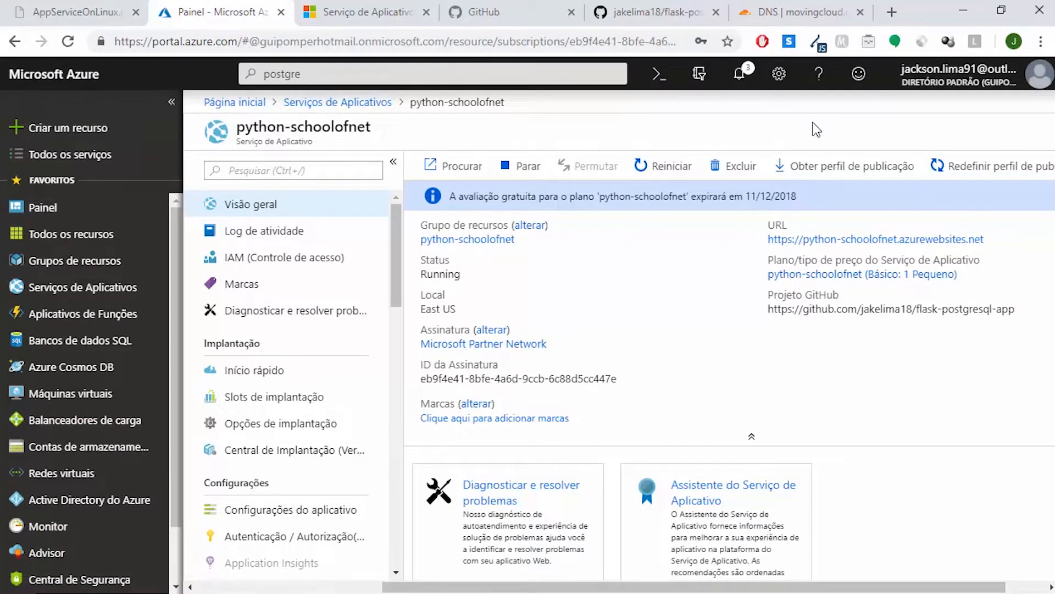
click(294, 206)
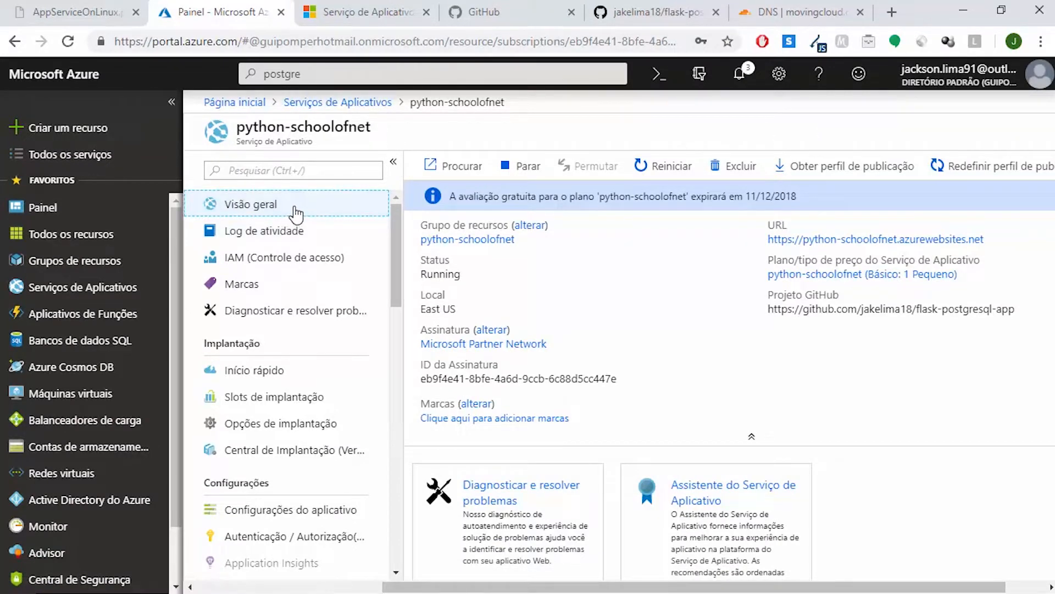
click(436, 165)
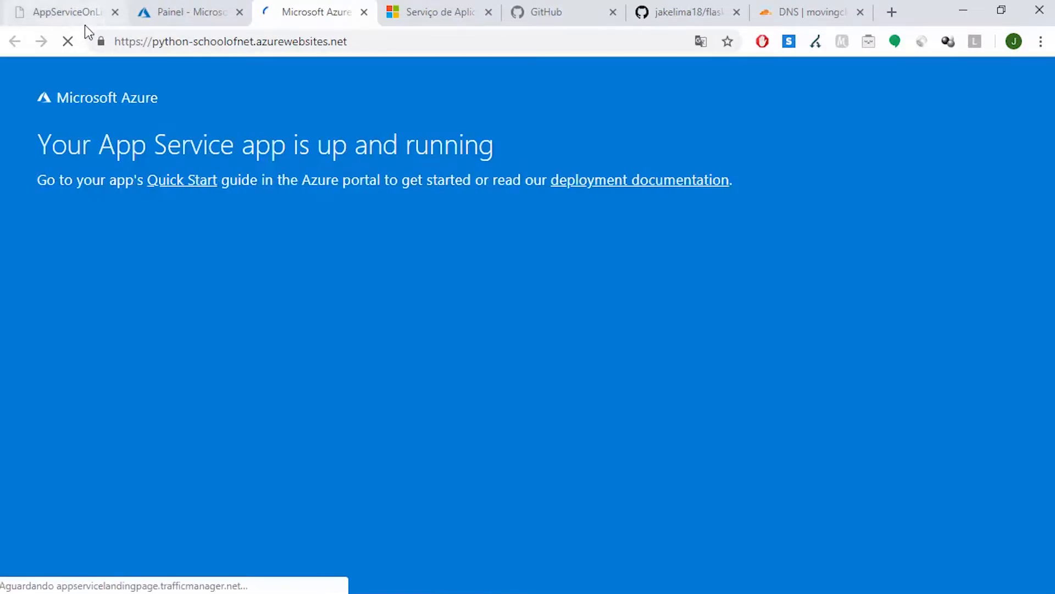
click(64, 46)
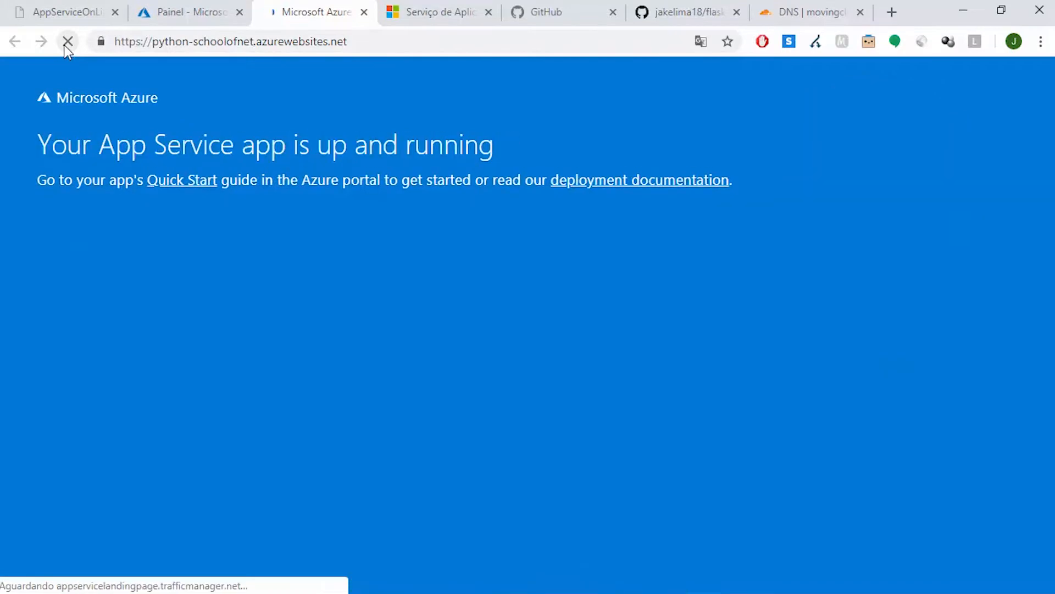
click(211, 5)
click(333, 8)
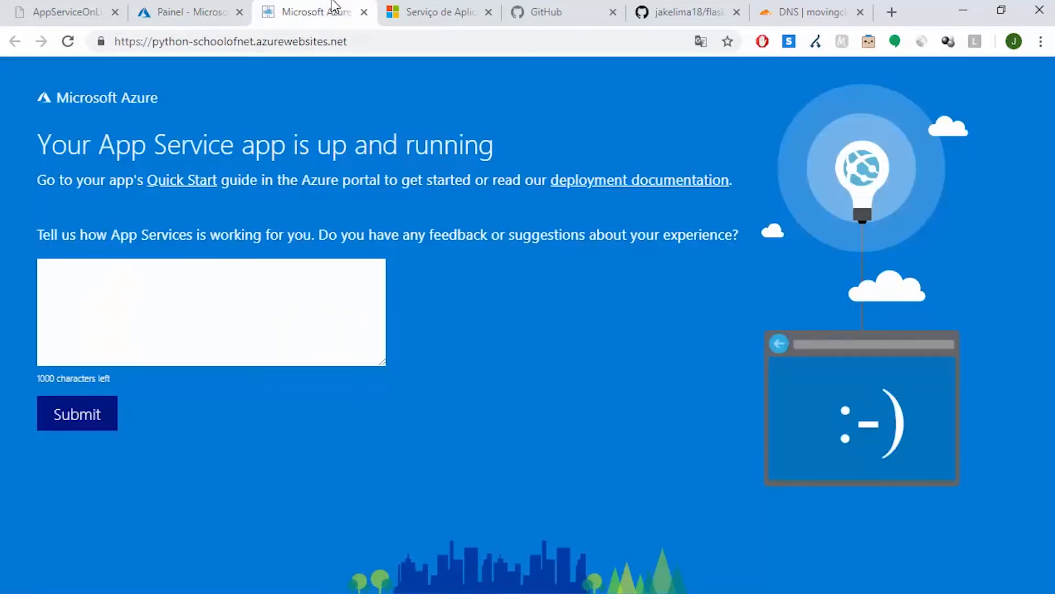
click(180, 7)
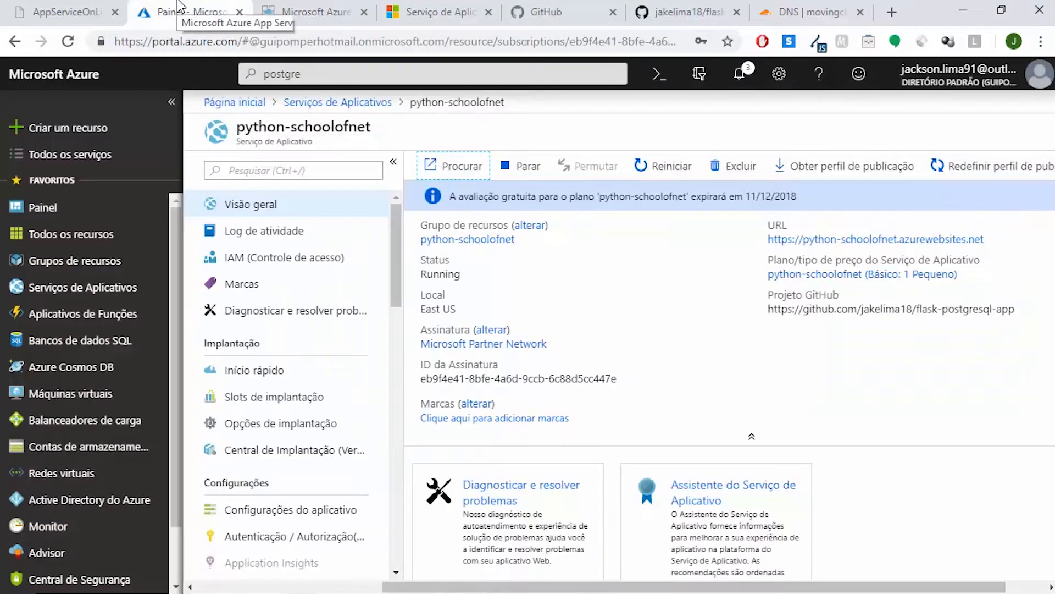
click(333, 8)
click(236, 7)
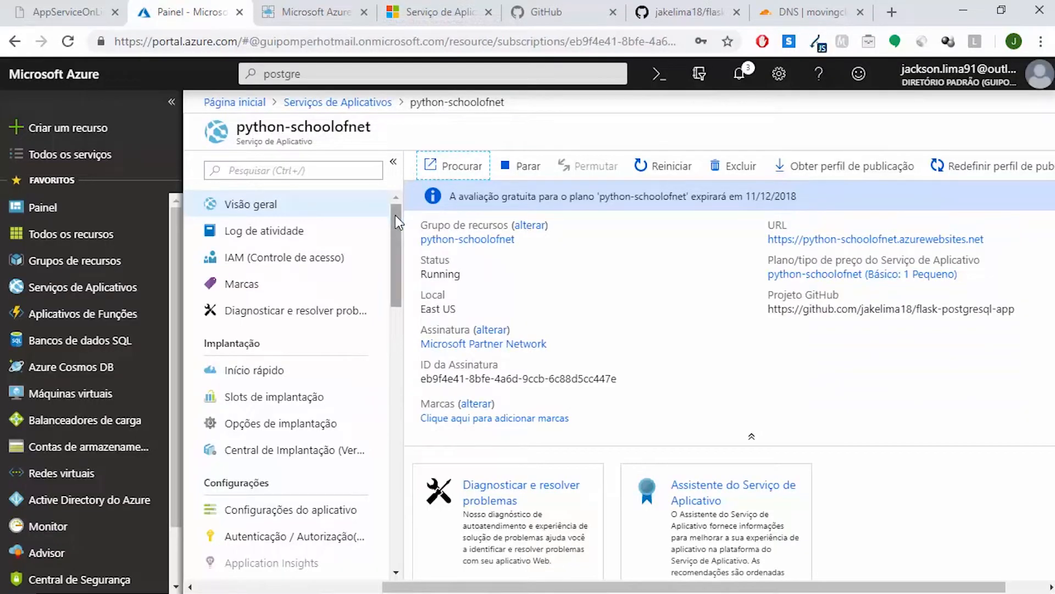
In the python-schoolofnet application configuration, add a new application setting named DBHOST
click(303, 510)
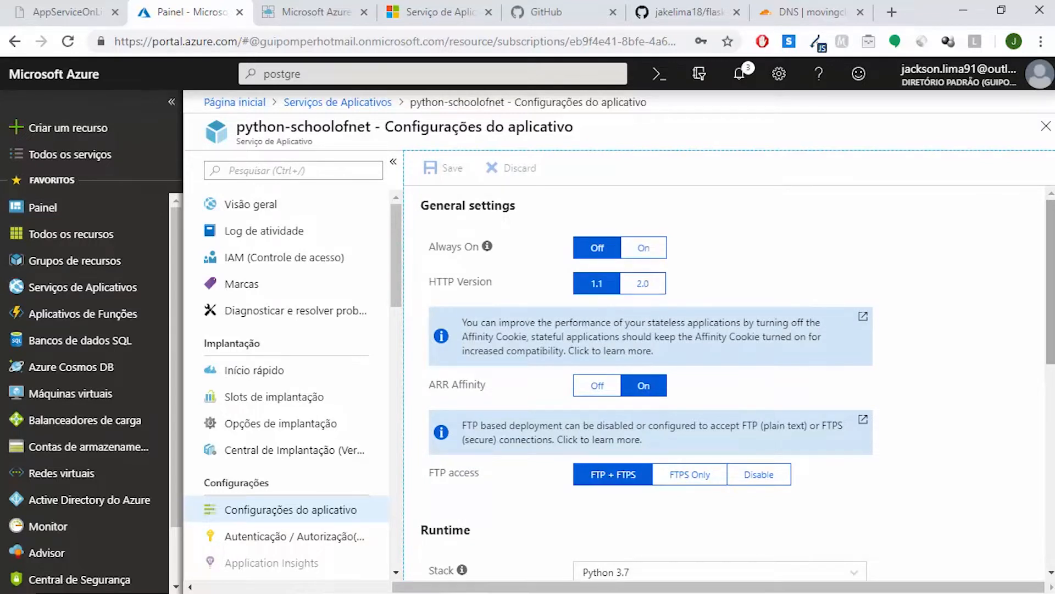
scroll(737, 384, down, 6)
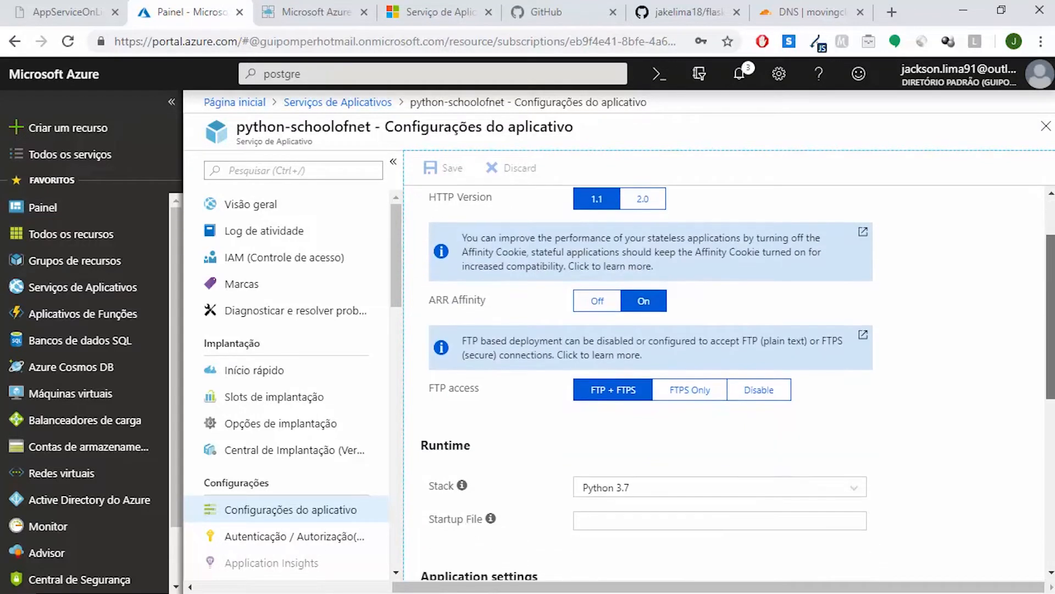
scroll(580, 444, down, 2)
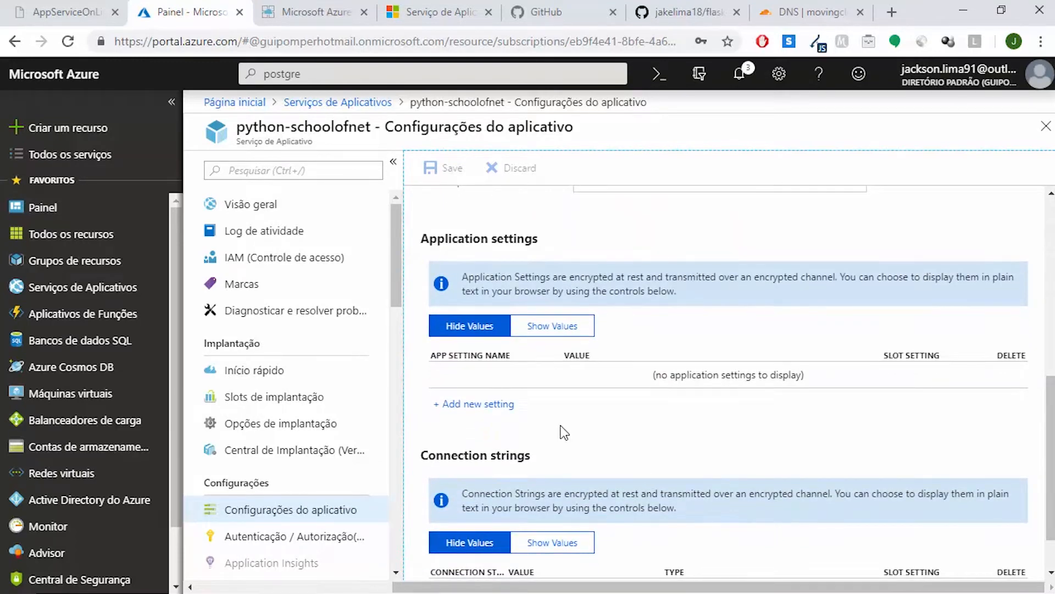
click(488, 405)
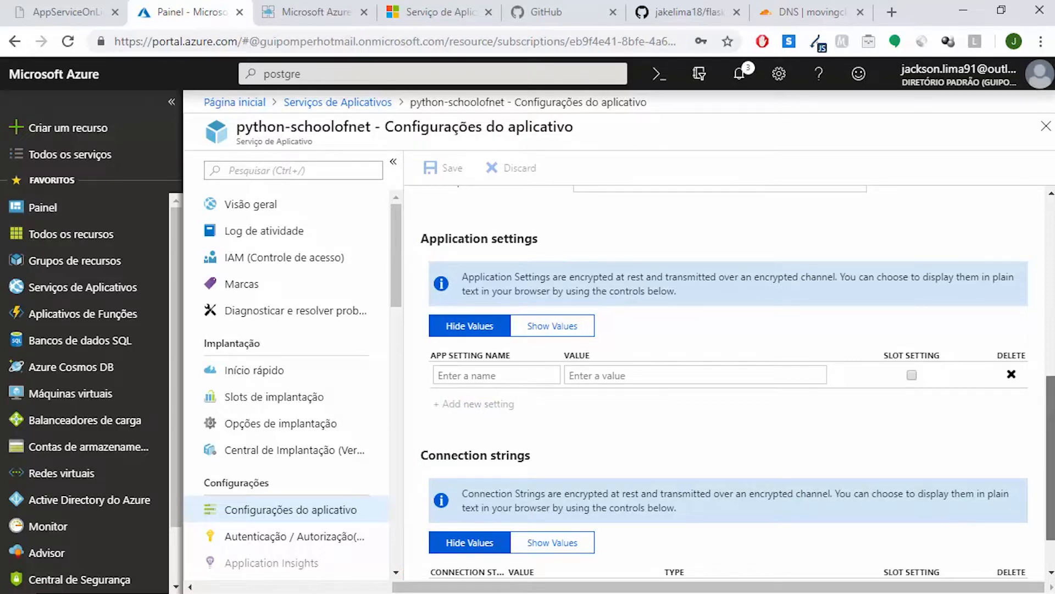
scroll(736, 382, down, 1)
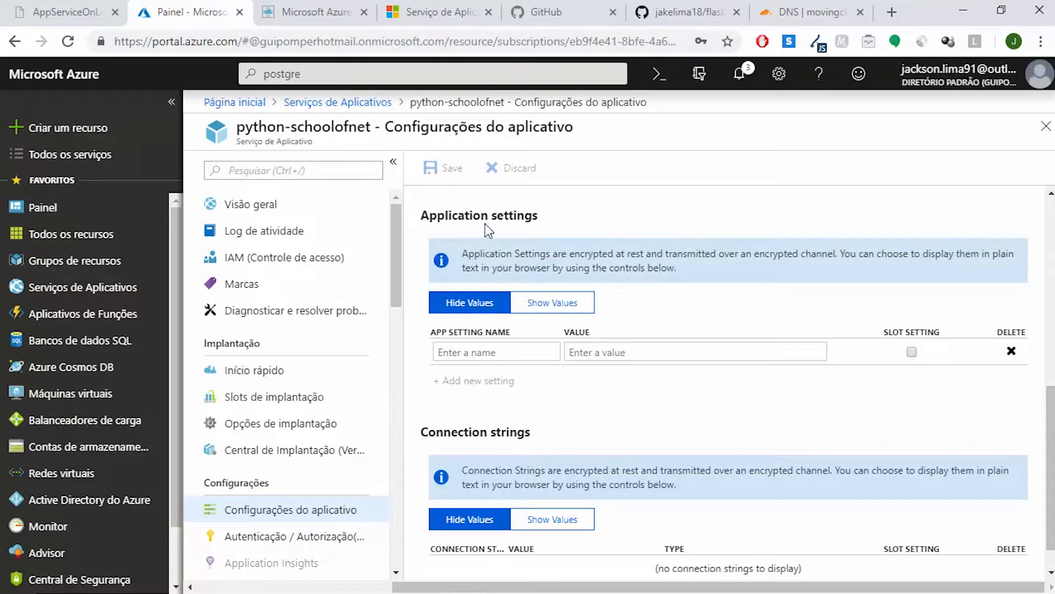
click(490, 349)
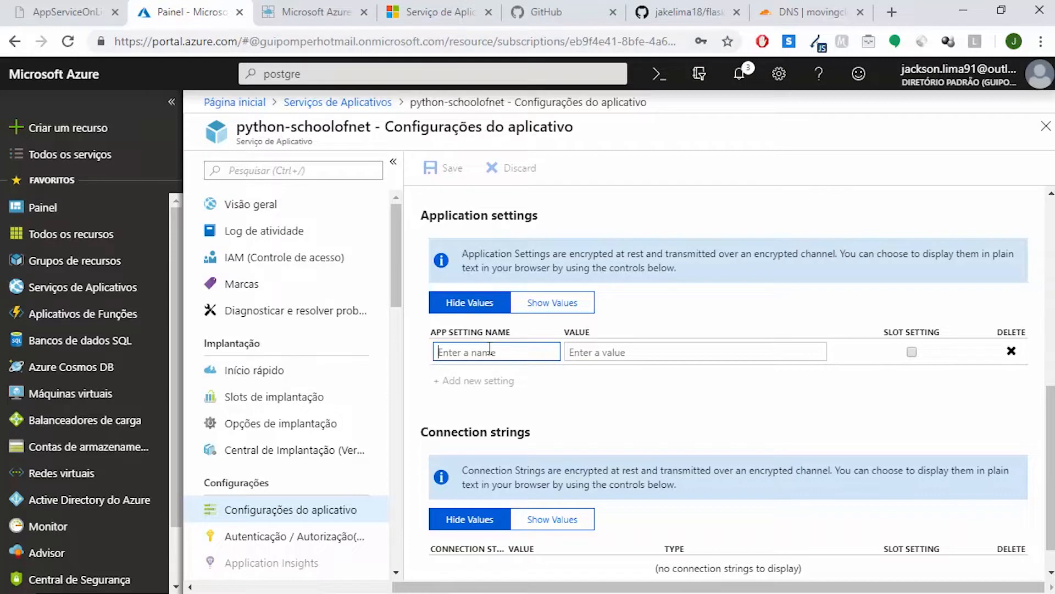
text(DBHOST)
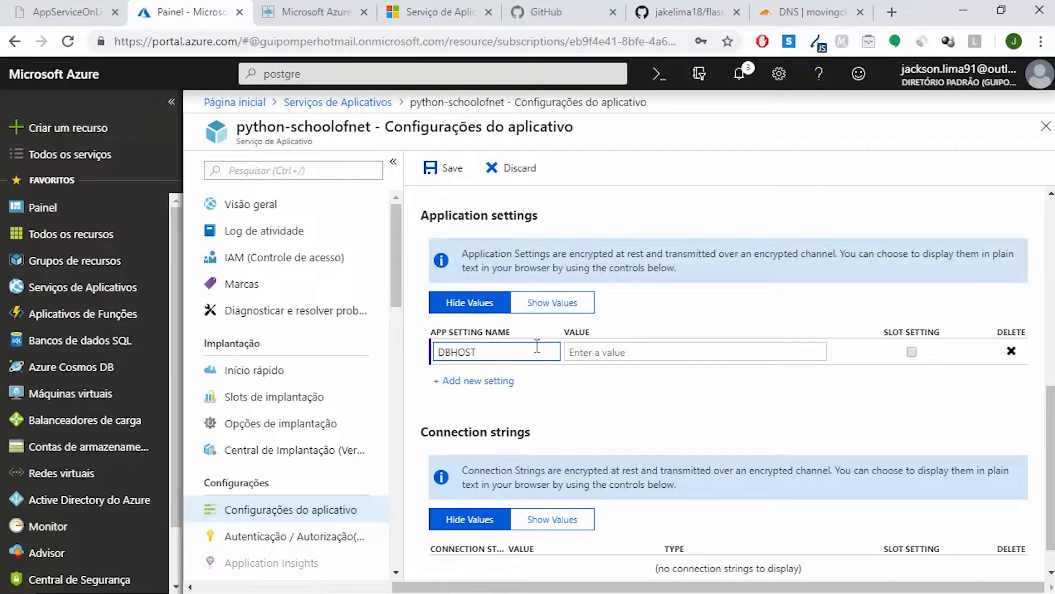
click(585, 353)
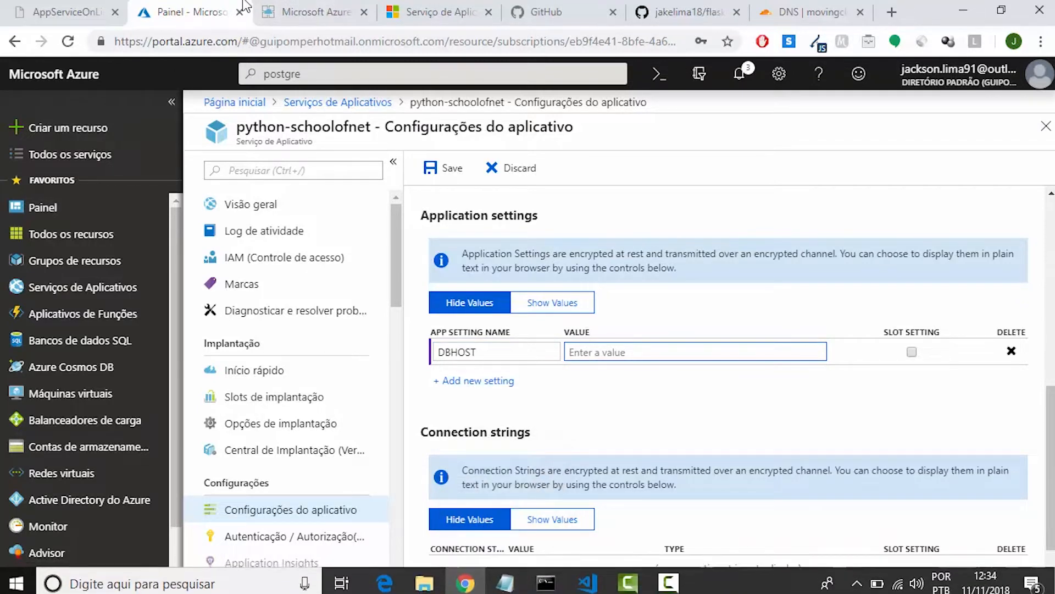
click(384, 73)
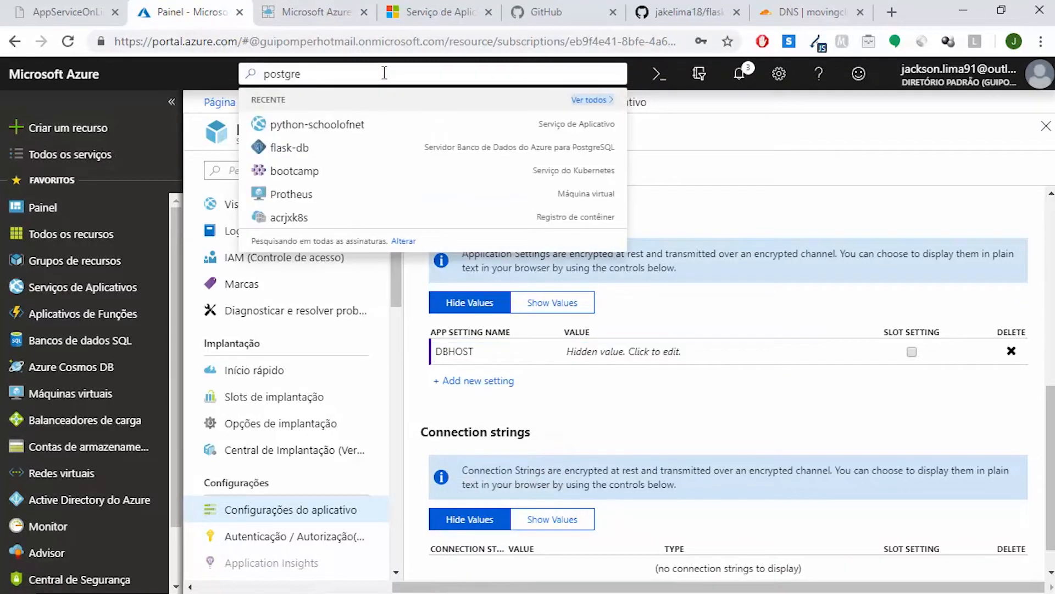
click(304, 153)
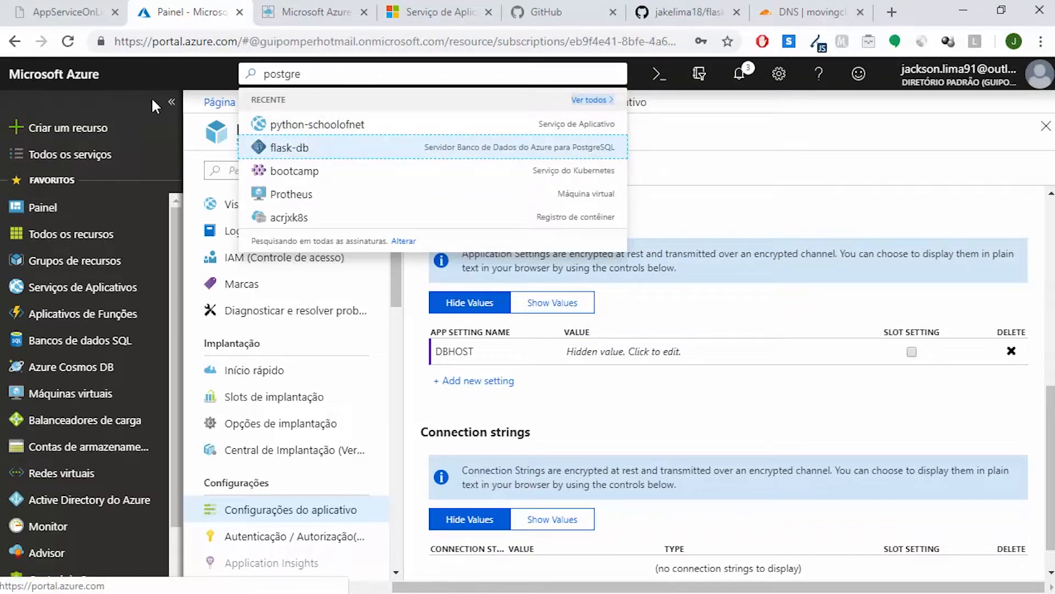
click(172, 71)
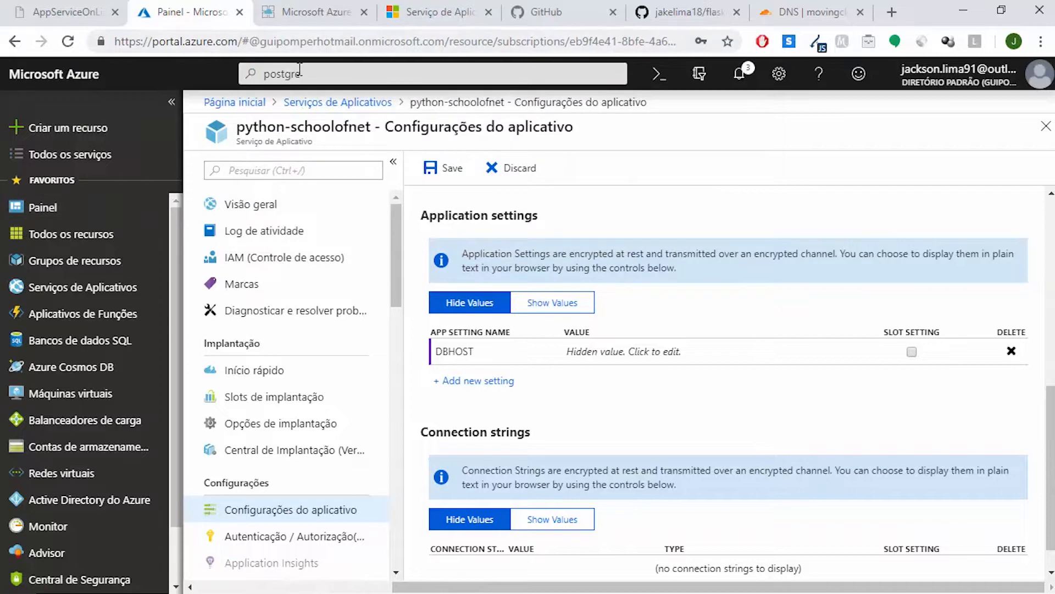
click(332, 72)
key(BackSpace)
key(BackSpace)
key(BackSpace)
key(BackSpace)
key(BackSpace)
key(BackSpace)
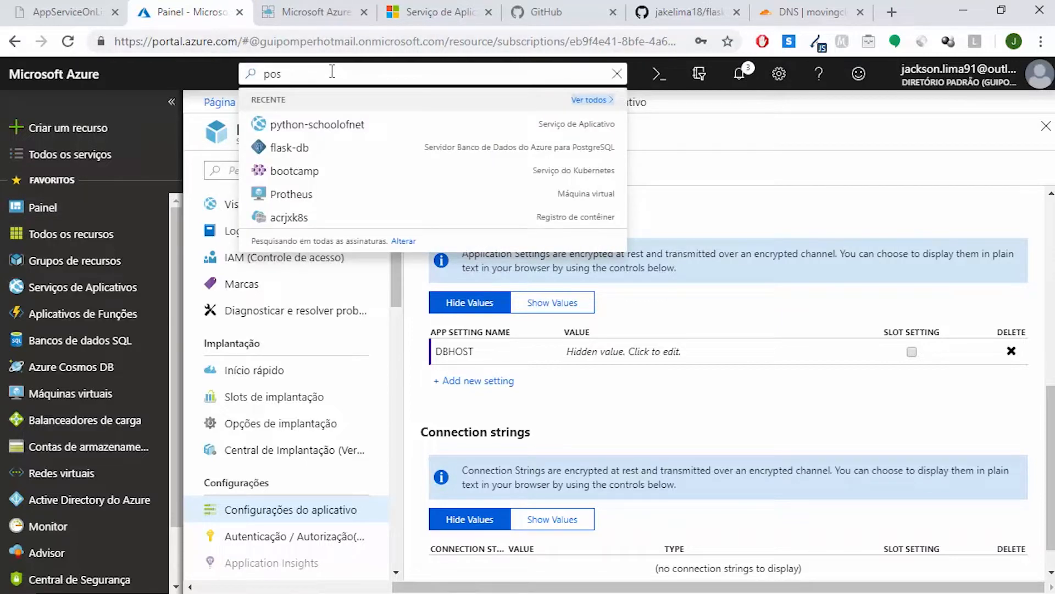
Open the resource groups page in a new browser tab, sign in with the Outlook account, and return to the application settings
right_click(80, 264)
click(89, 276)
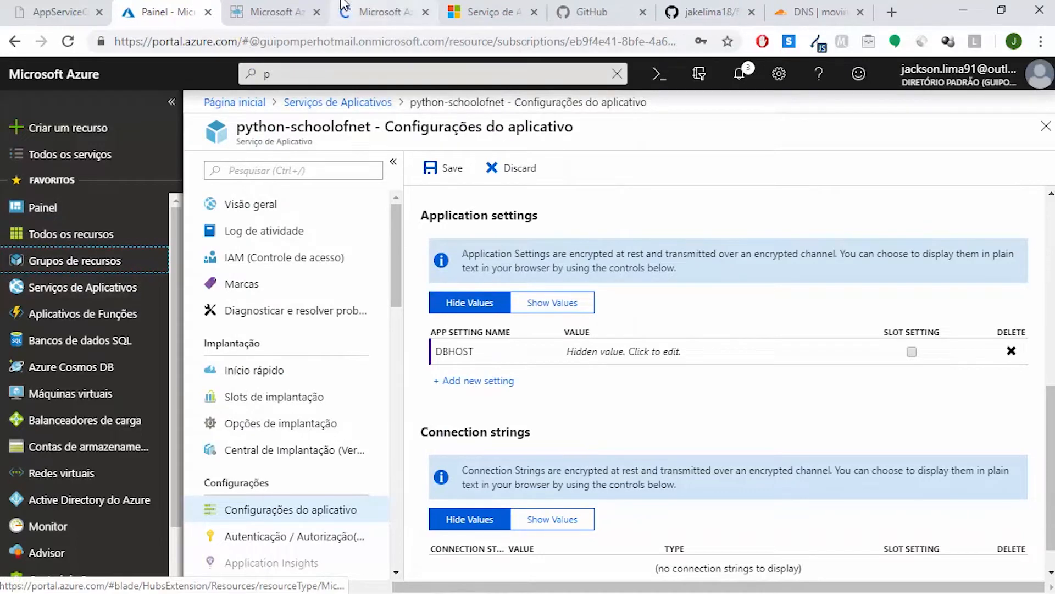
click(370, 7)
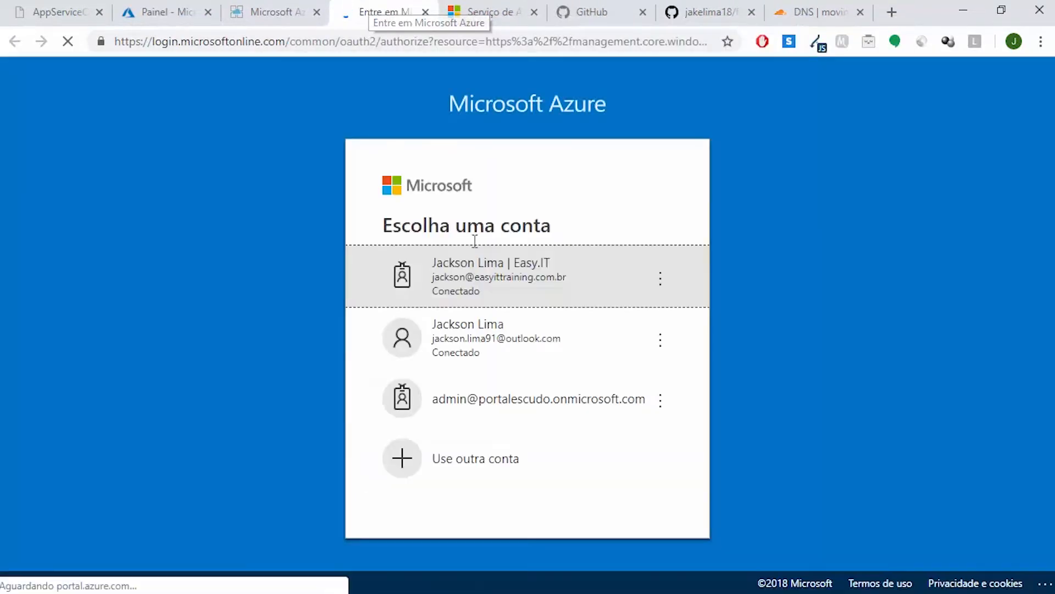
click(563, 344)
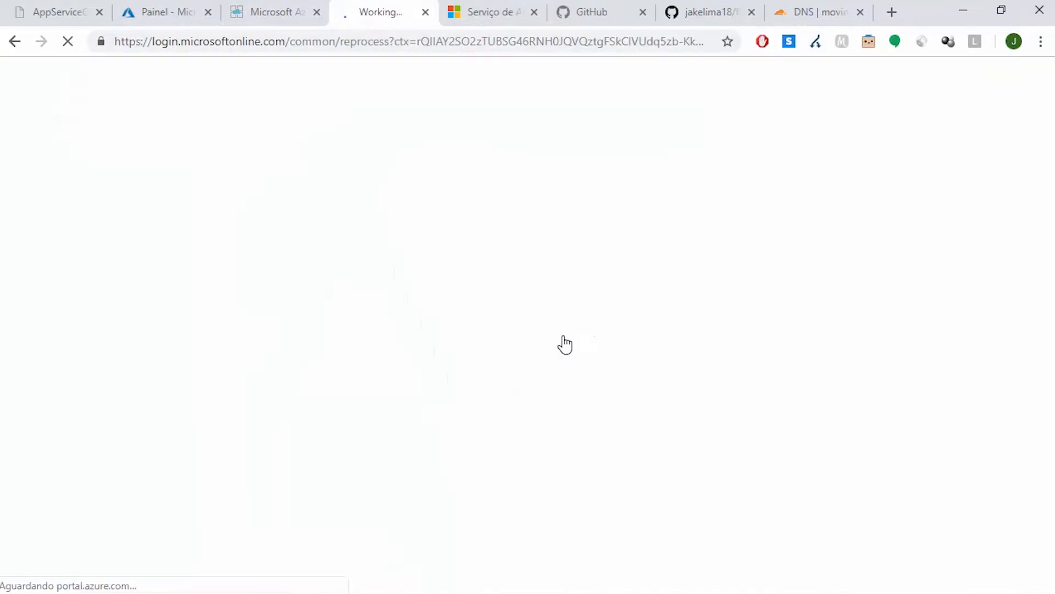
click(171, 8)
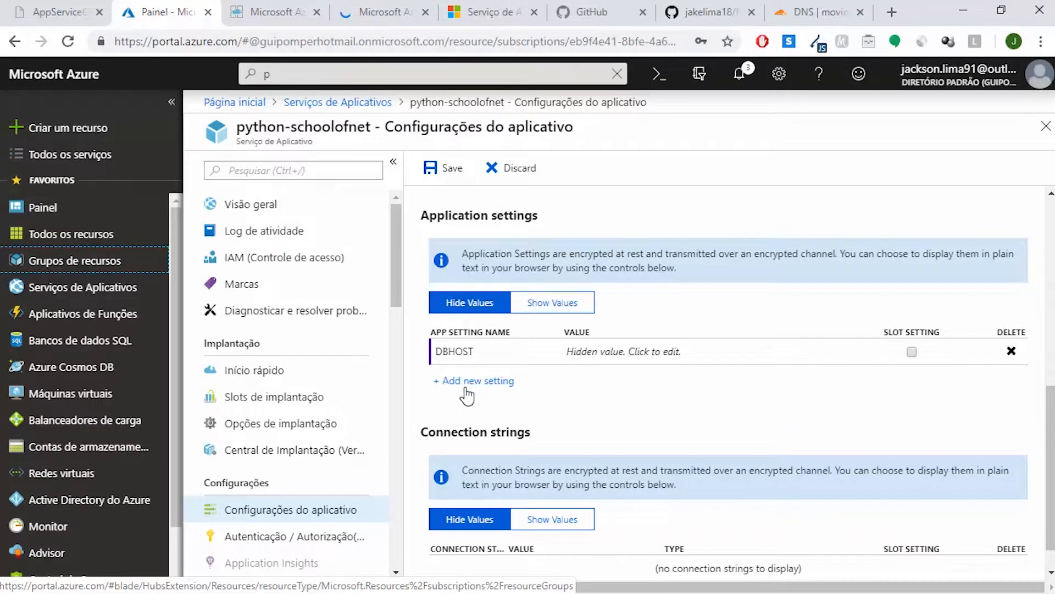
Add three more application settings named DBNAME, DBUSER and DBPASS, leaving their values empty
click(469, 381)
click(479, 379)
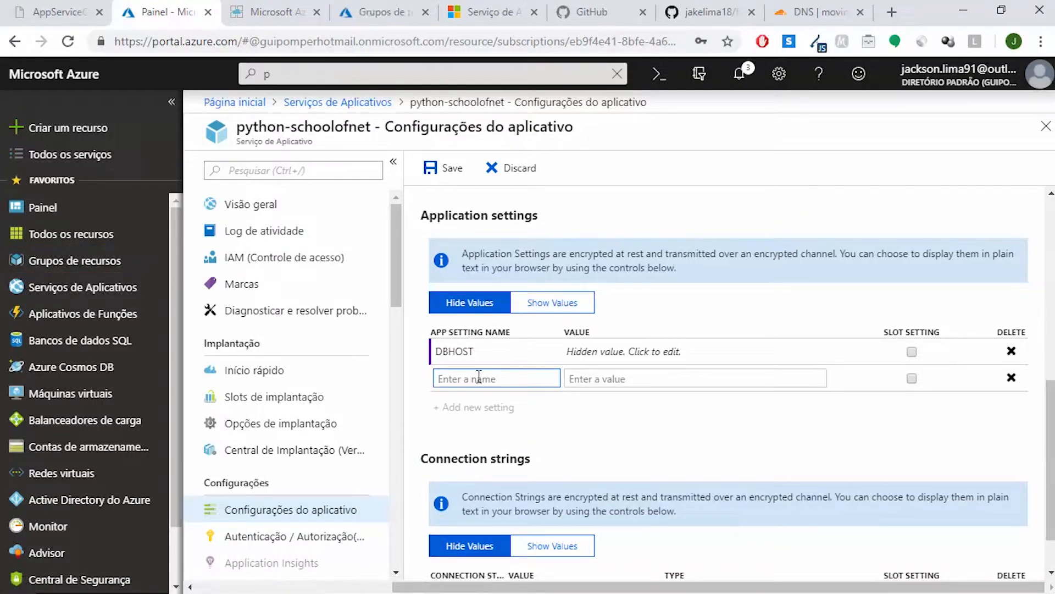
text(DBNAME)
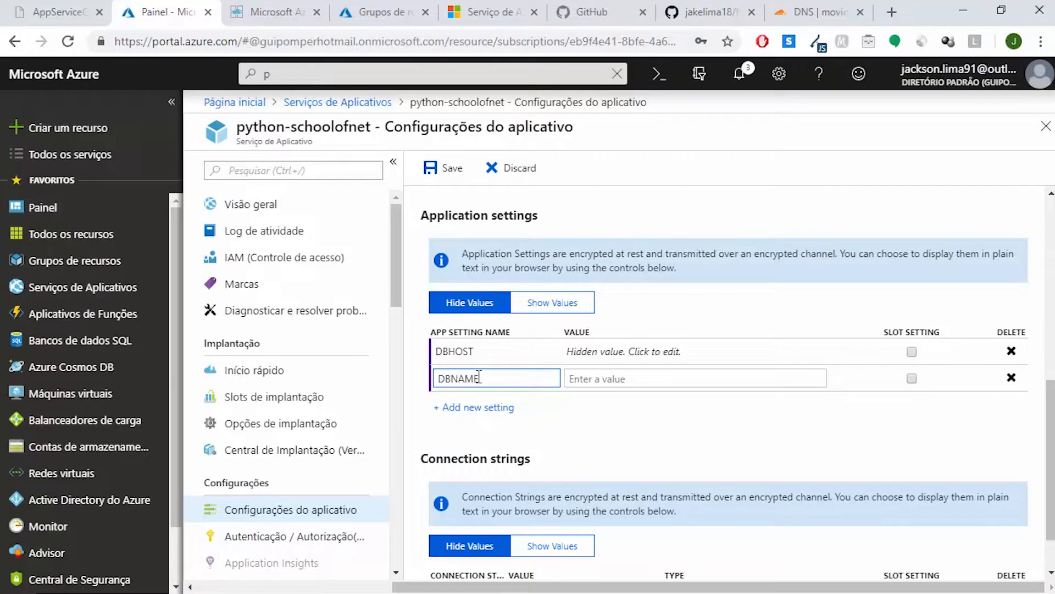
click(478, 406)
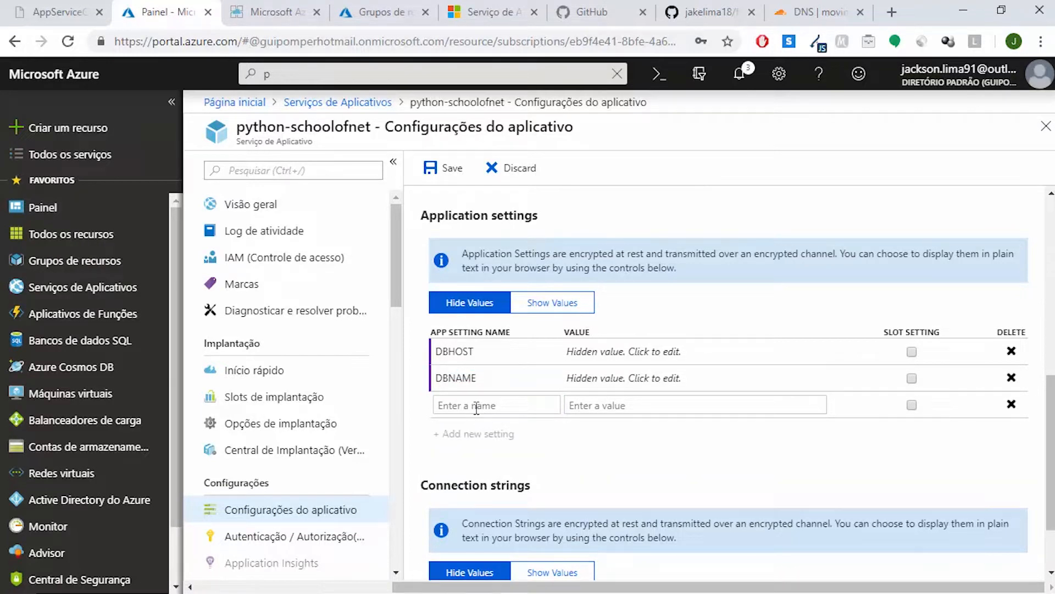
click(496, 397)
text(DBUSER)
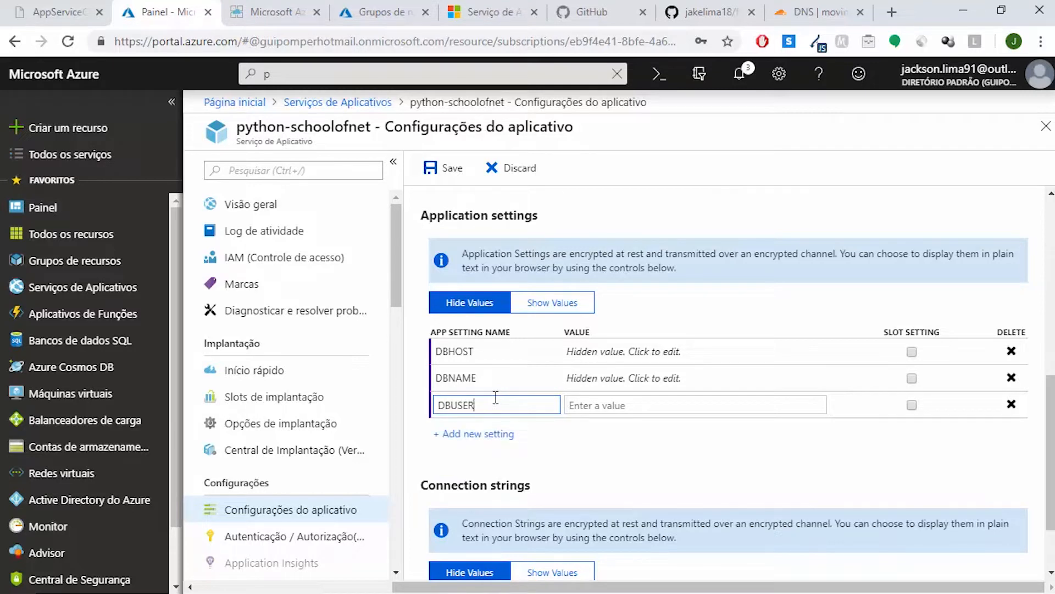
click(485, 434)
click(483, 435)
text(DBPASS)
click(637, 479)
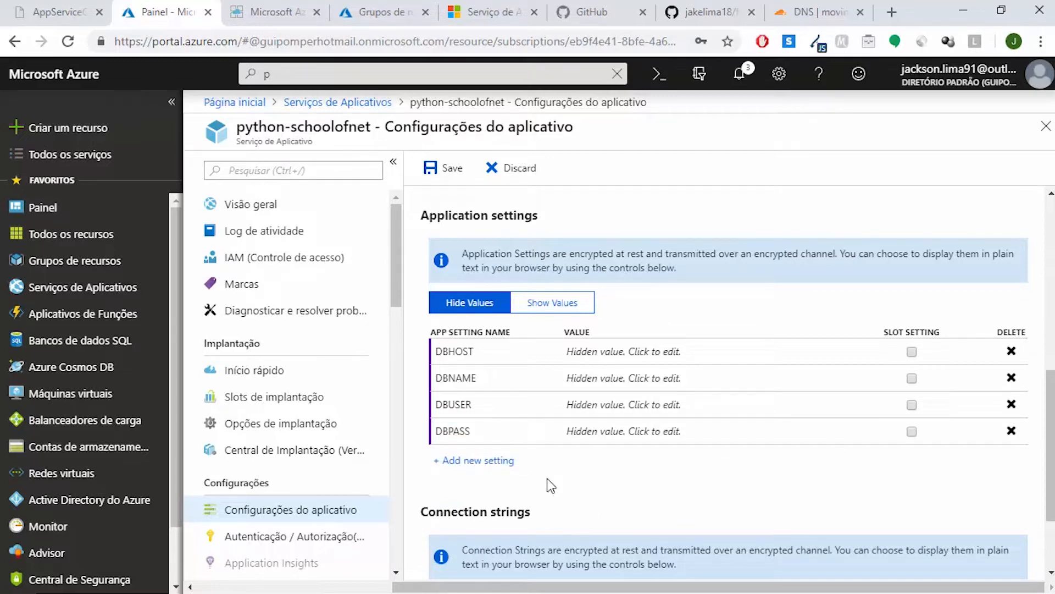
Copy the server name of the flask-db server in the python-schoolofnet resource group and paste it as the DBHOST value
click(372, 7)
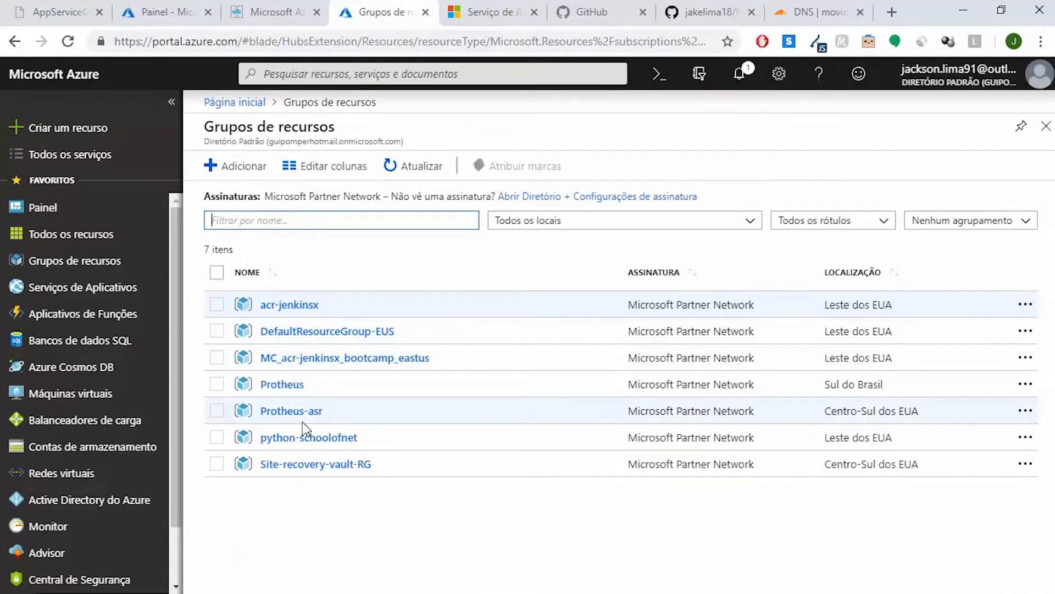
click(304, 437)
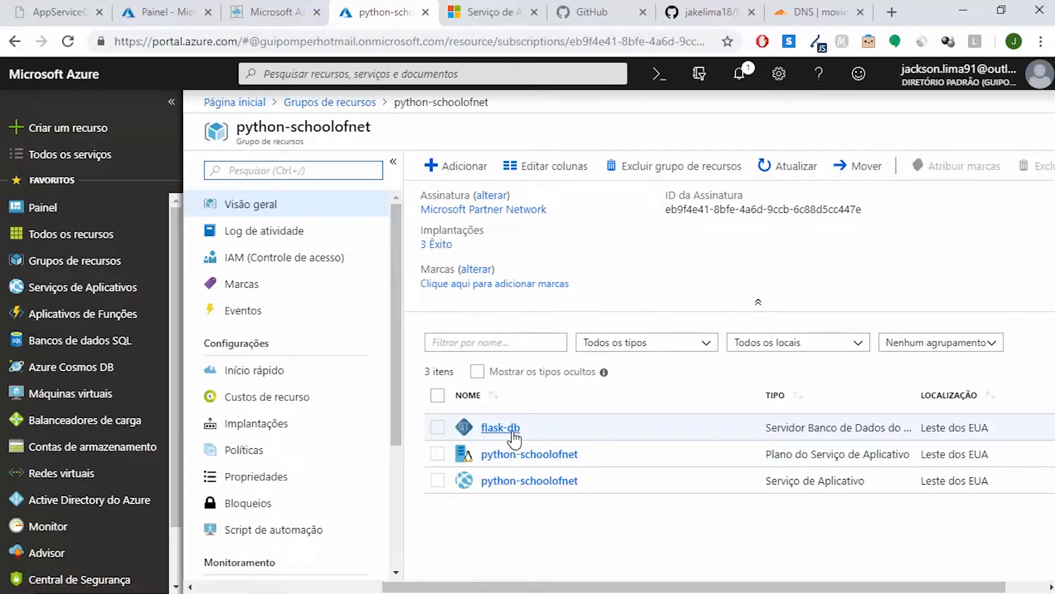
click(514, 438)
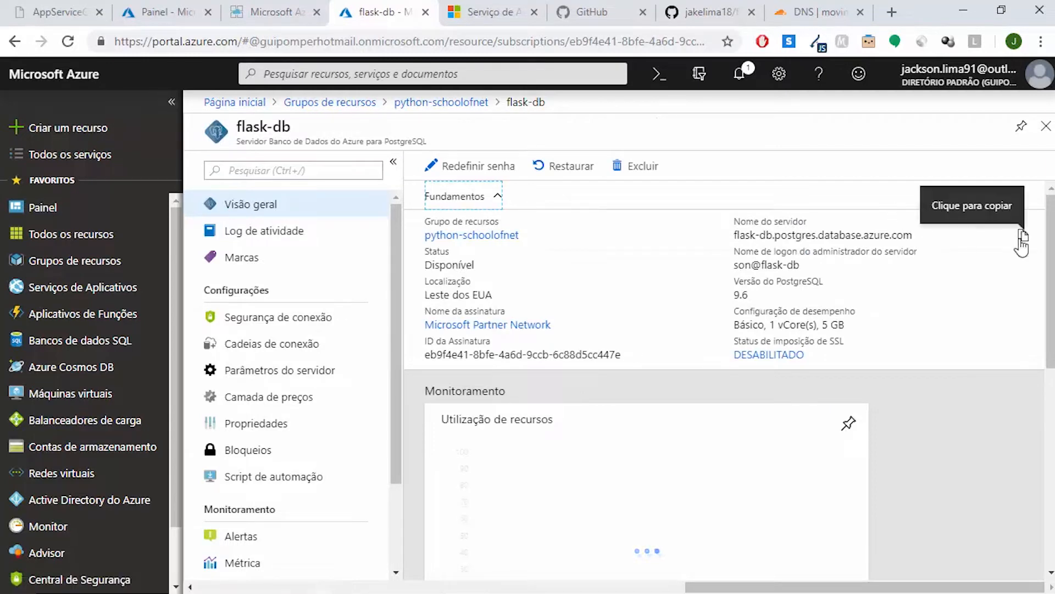
click(1024, 239)
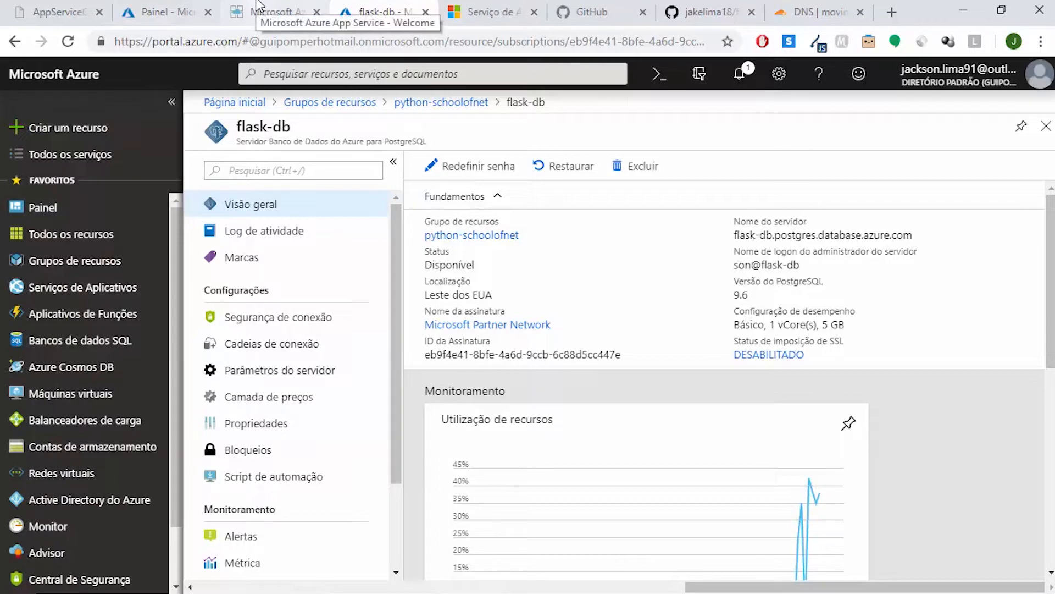
click(159, 11)
click(664, 350)
key(ctrl+v)
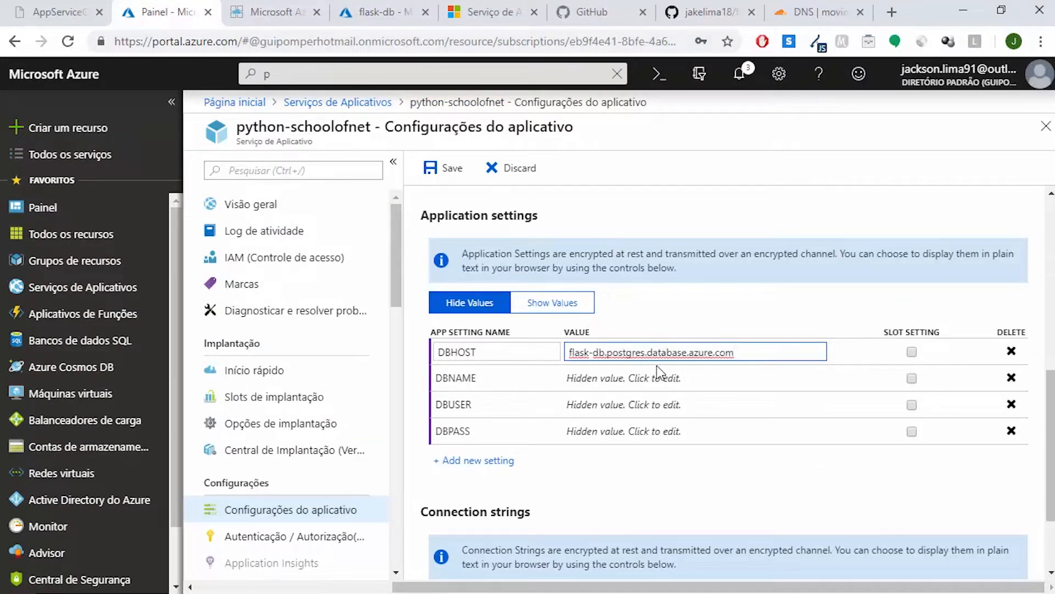
Set the DBNAME value to eventregistration and the DBUSER value to manager_db
click(654, 380)
text(eventregistration)
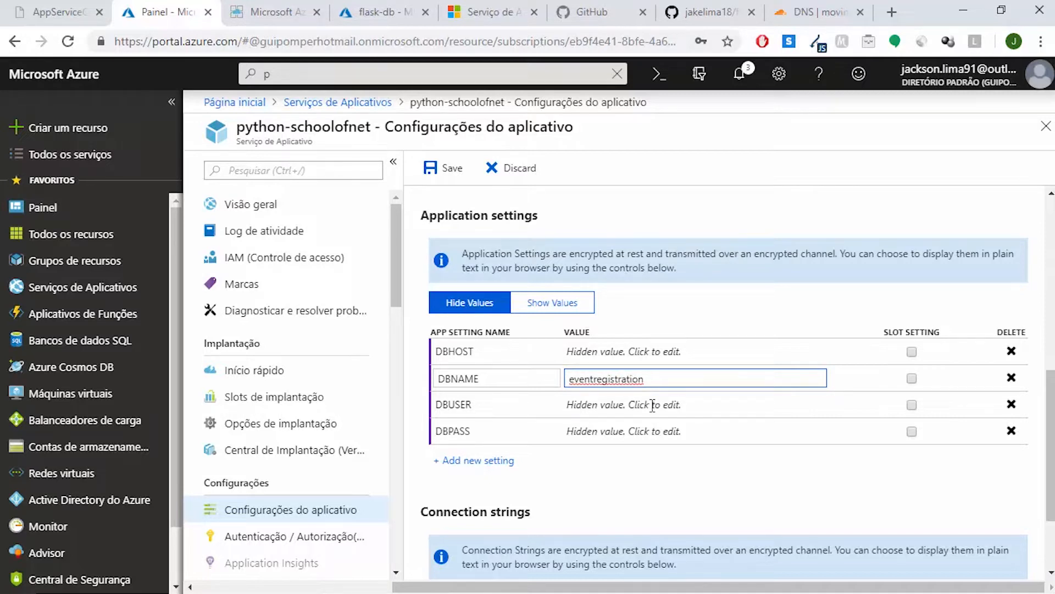
click(652, 407)
text(manag)
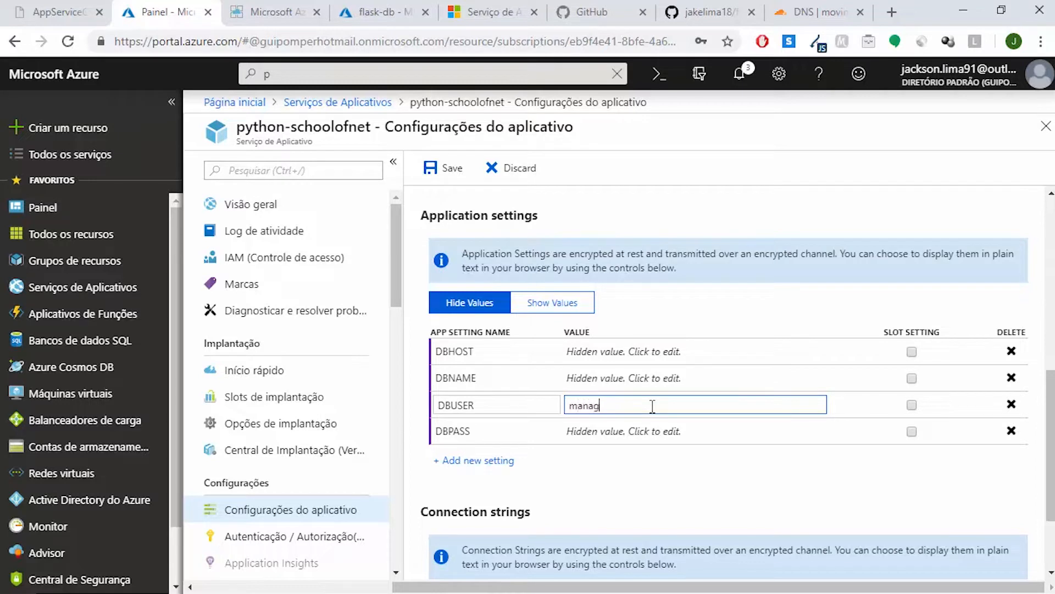
text(er_db)
Enter the database password as the value of the DBPASS setting
click(642, 431)
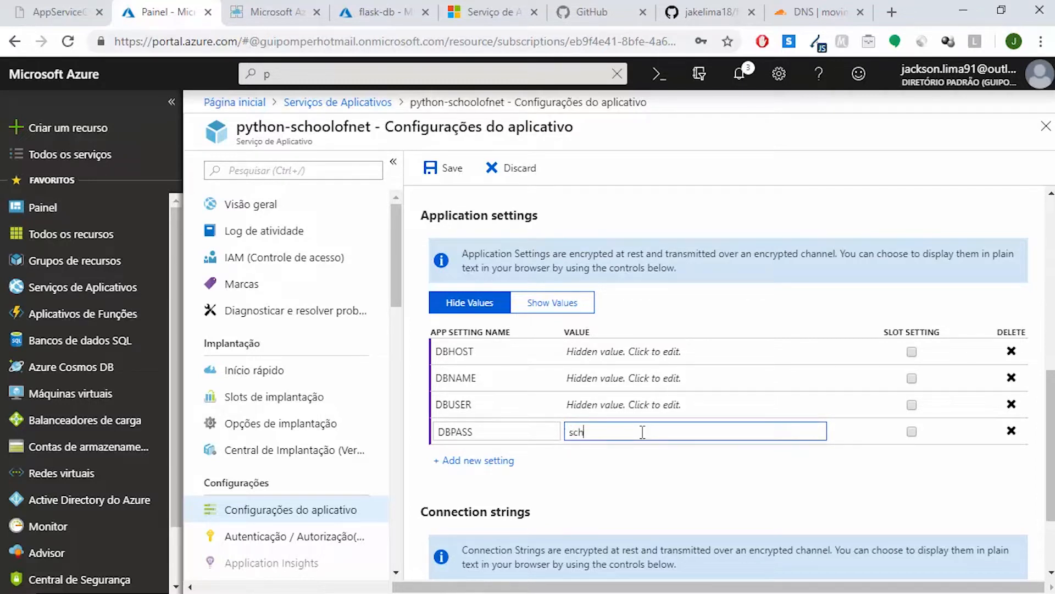
click(687, 475)
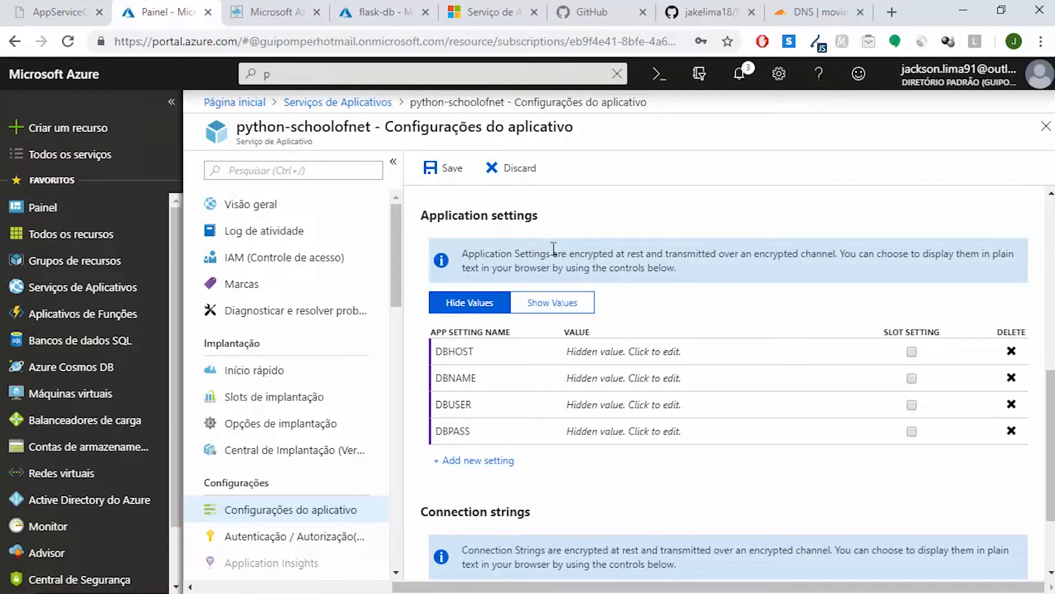
Highlight the encryption note above the application settings and save the web app settings
drag(553, 252, 784, 246)
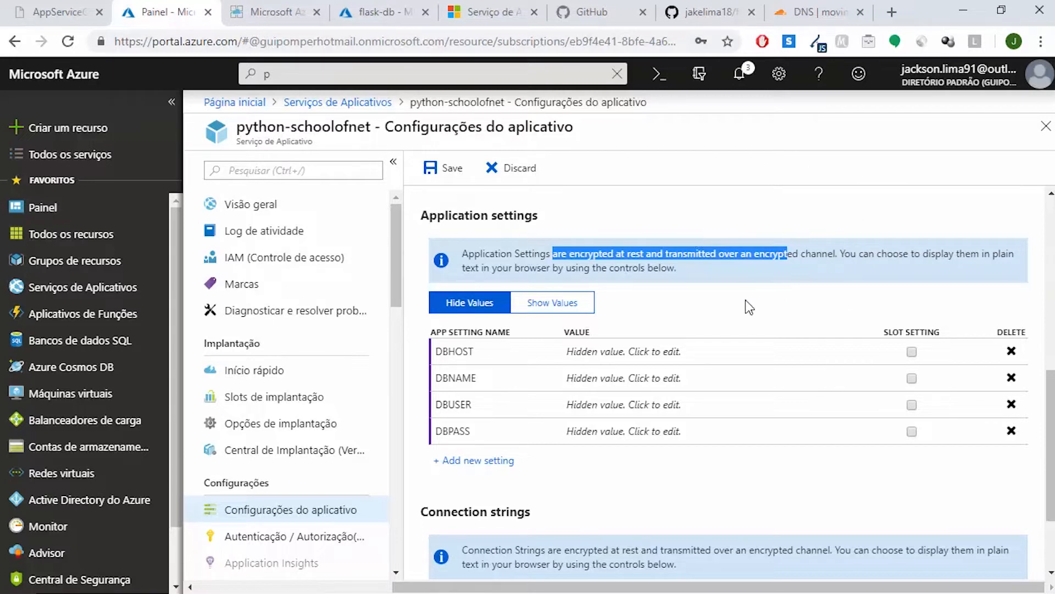
click(757, 312)
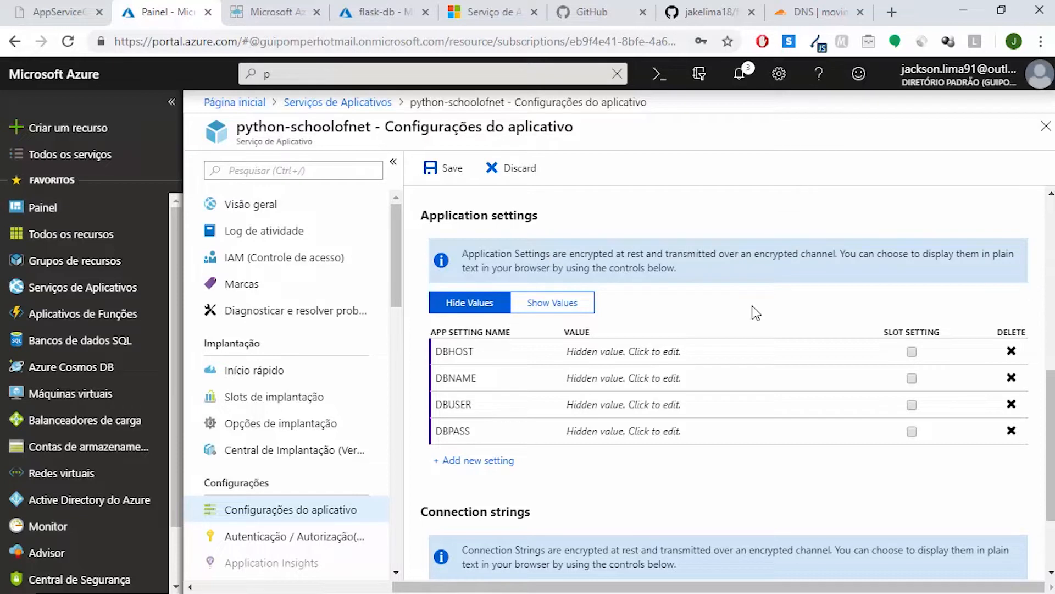
click(448, 175)
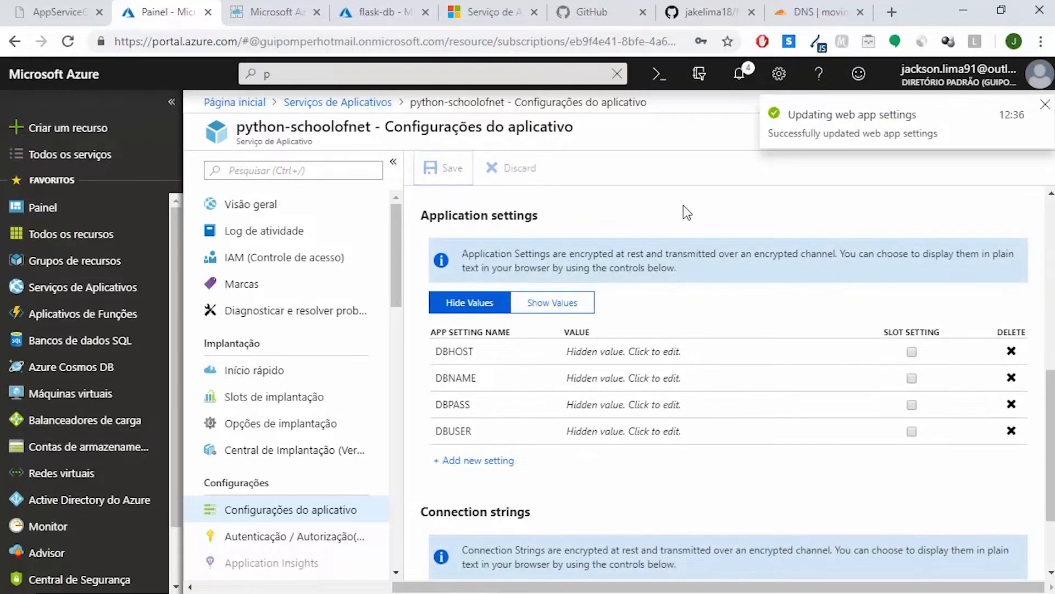
Open the Microsoft article on configuring Python apps for Azure App Service on Linux in a new browser tab and switch its language to pt-br
click(891, 12)
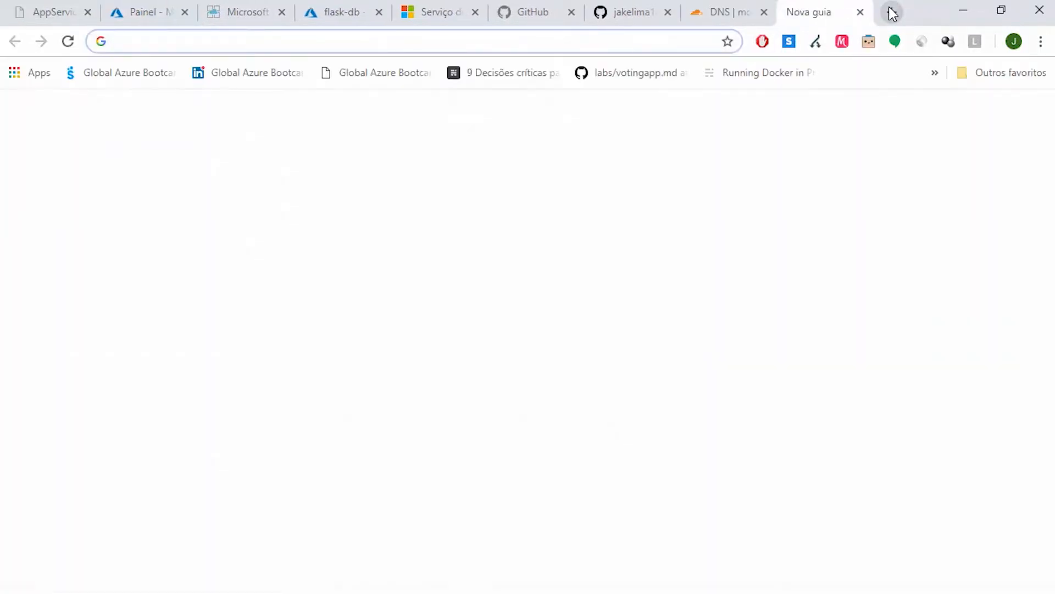
text(conf)
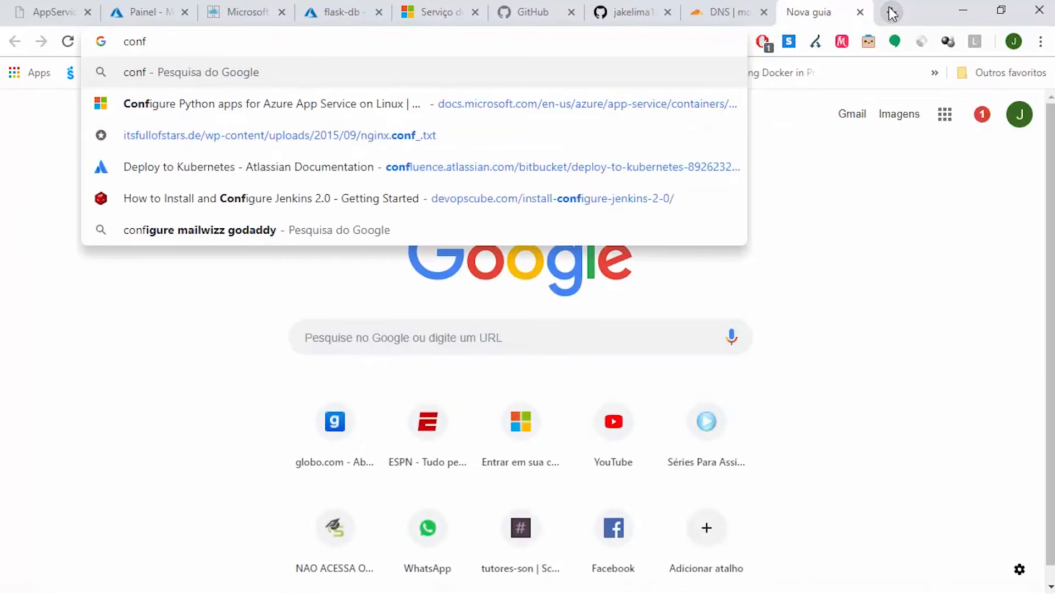
click(300, 104)
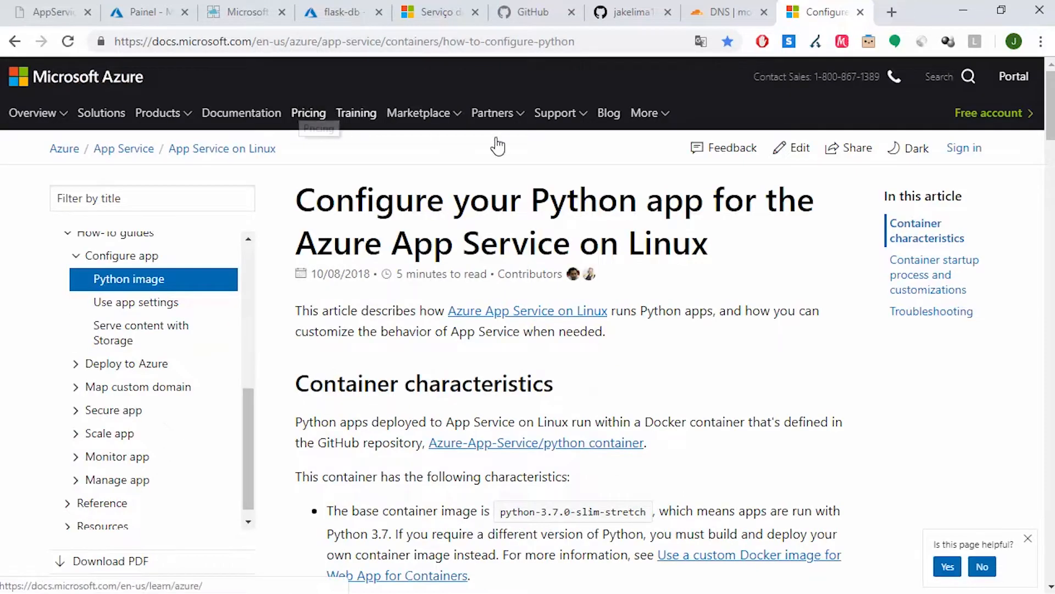
click(287, 43)
click(285, 44)
key(BackSpace)
key(BackSpace)
key(BackSpace)
key(BackSpace)
key(BackSpace)
text(pt-br)
key(Return)
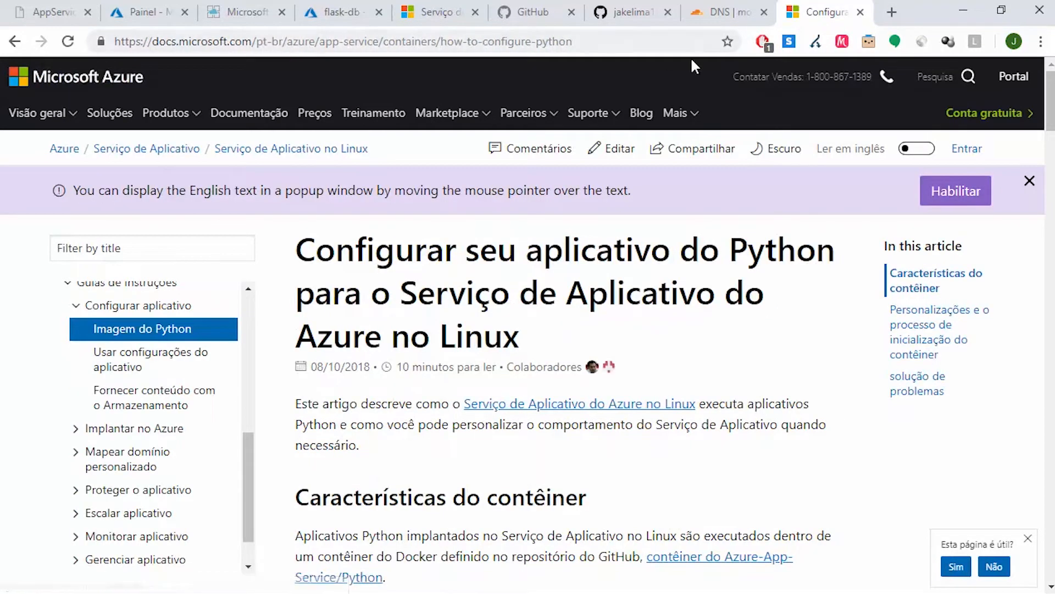
Examine the container characteristics section, highlighting the Python version and the advice on using a custom container image
scroll(1050, 110, down, 5)
scroll(569, 319, down, 2)
drag(1050, 144, 1050, 145)
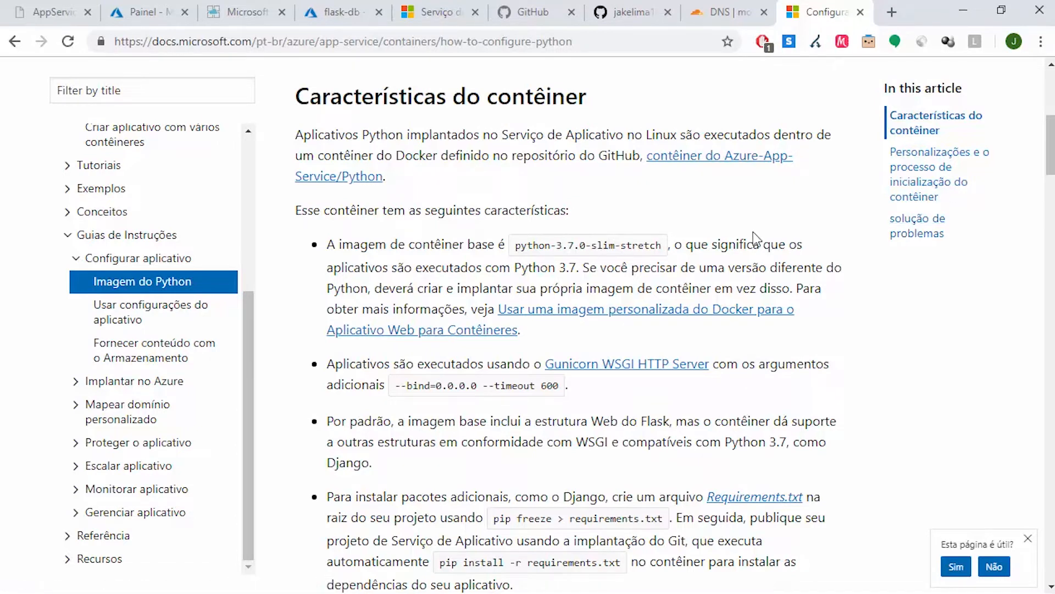
drag(515, 269, 590, 272)
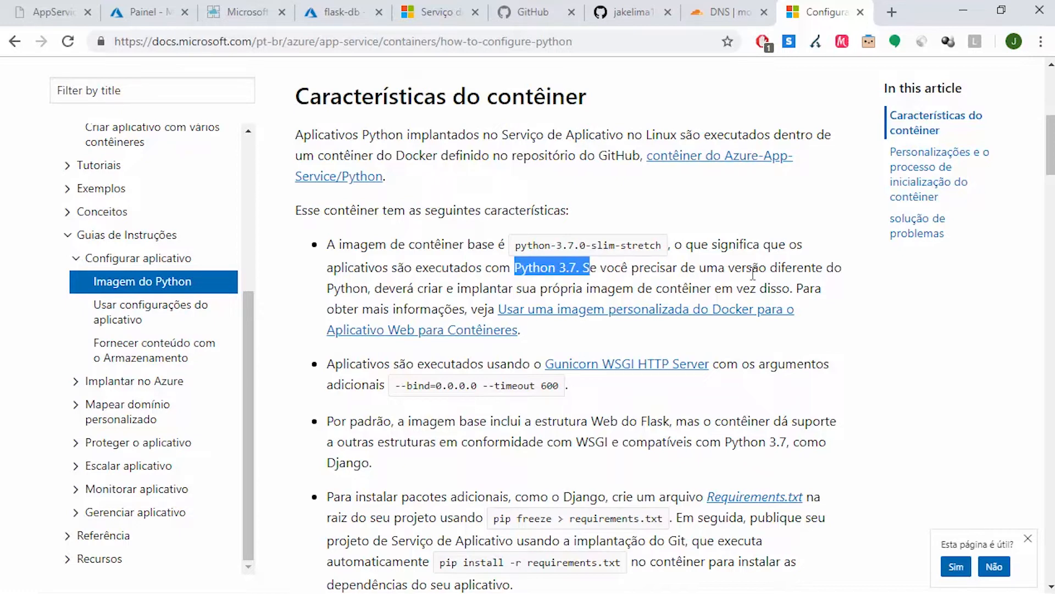
drag(735, 268, 834, 268)
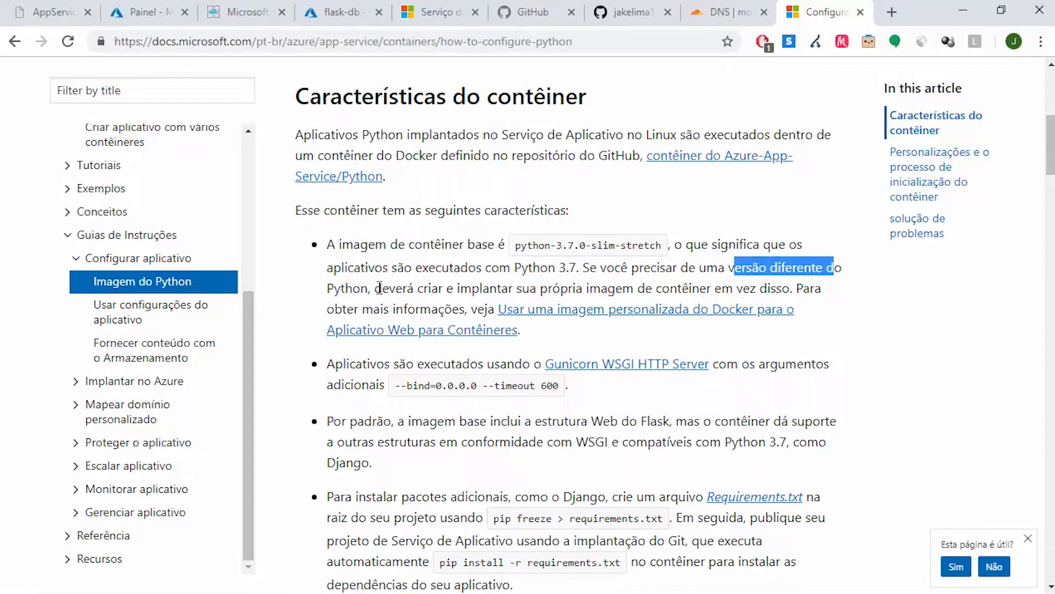
drag(379, 288, 776, 288)
scroll(1051, 144, down, 4)
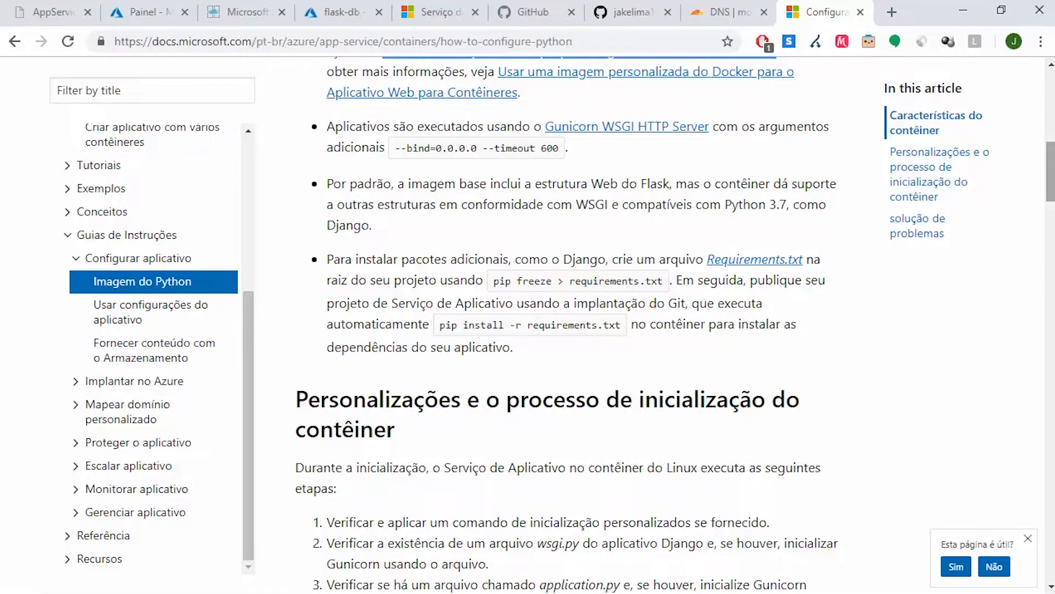
Open the article's Gunicorn WSGI HTTP Server link in a new browser tab, view the site, and return to the article
right_click(642, 137)
click(709, 142)
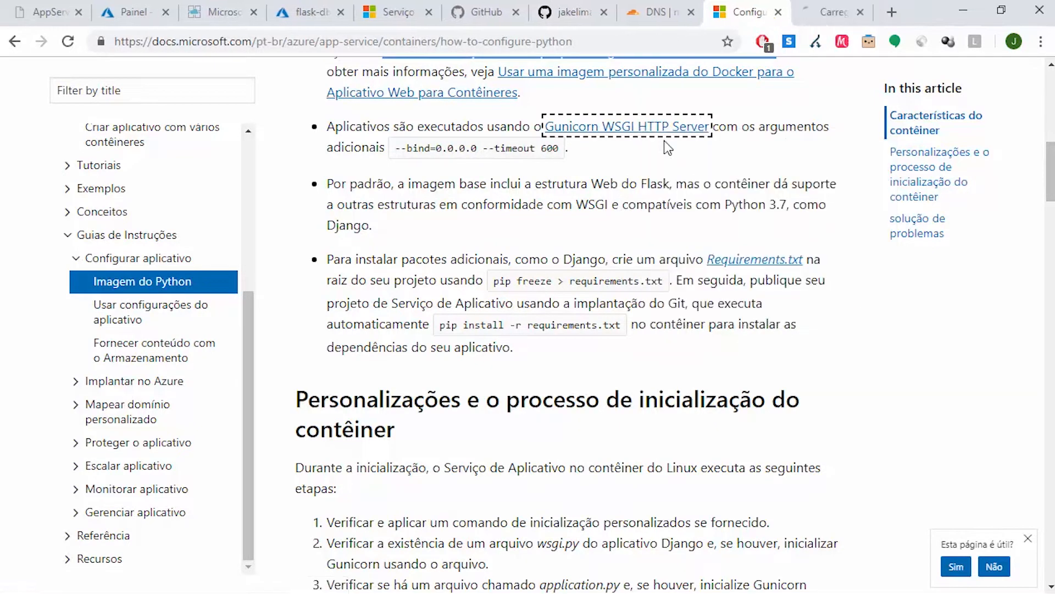
click(836, 10)
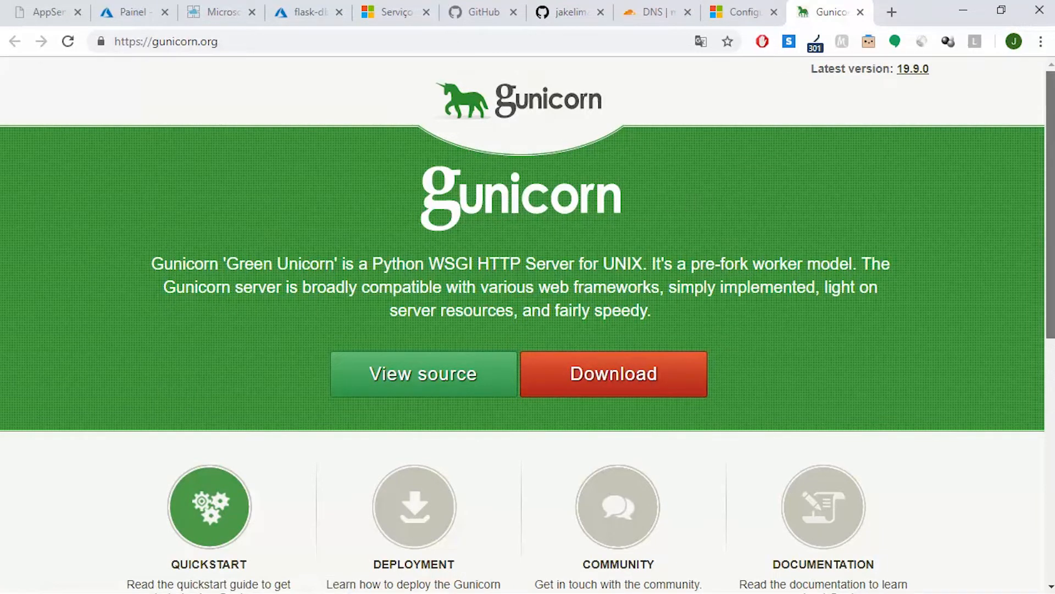
mouse_move(1052, 127)
mouse_down()
mouse_move(1052, 339)
mouse_move(1053, 126)
mouse_up()
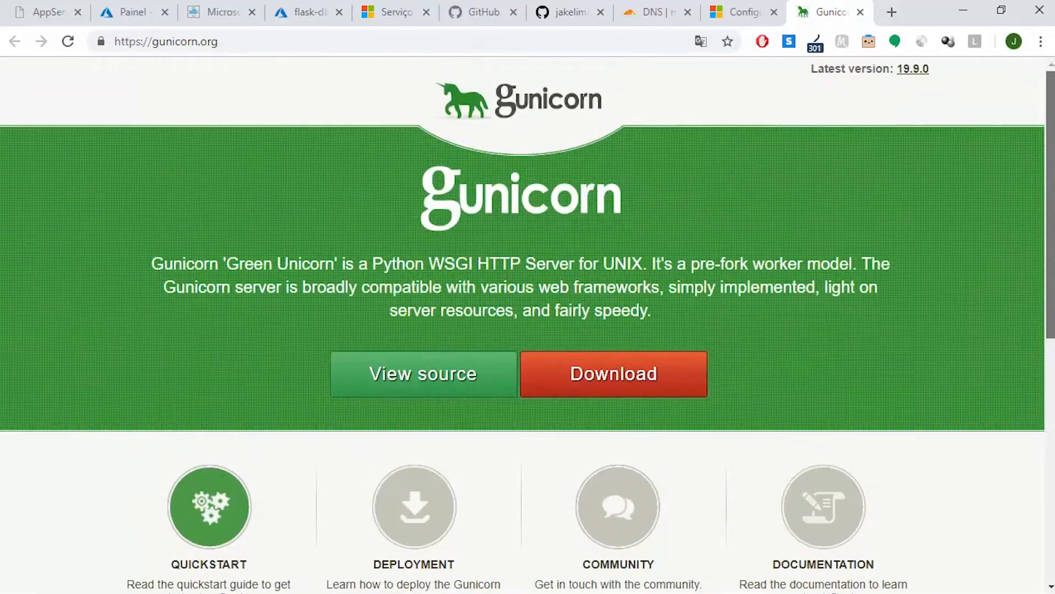
click(743, 6)
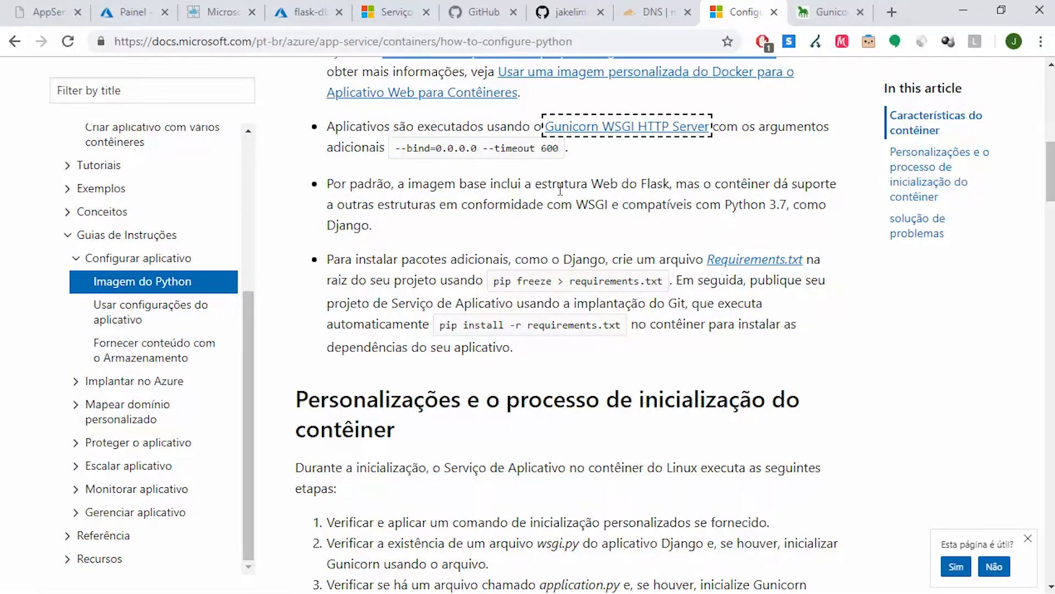
Read the article's notes on Flask in the base image and on creating a Requirements.txt file, highlighting both passages
drag(1050, 172, 1051, 157)
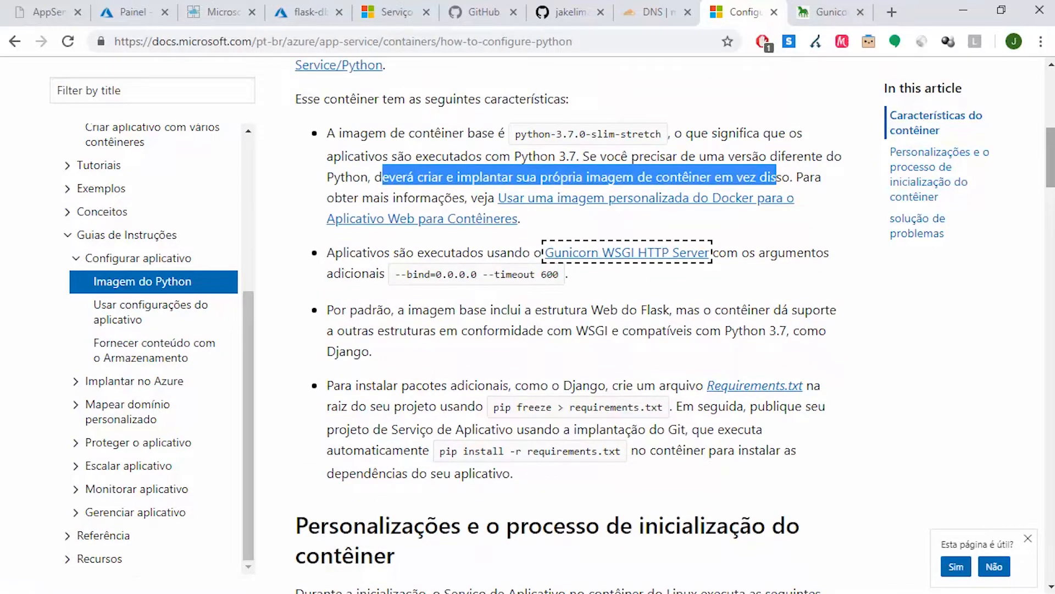
double_click(526, 311)
drag(548, 312, 670, 312)
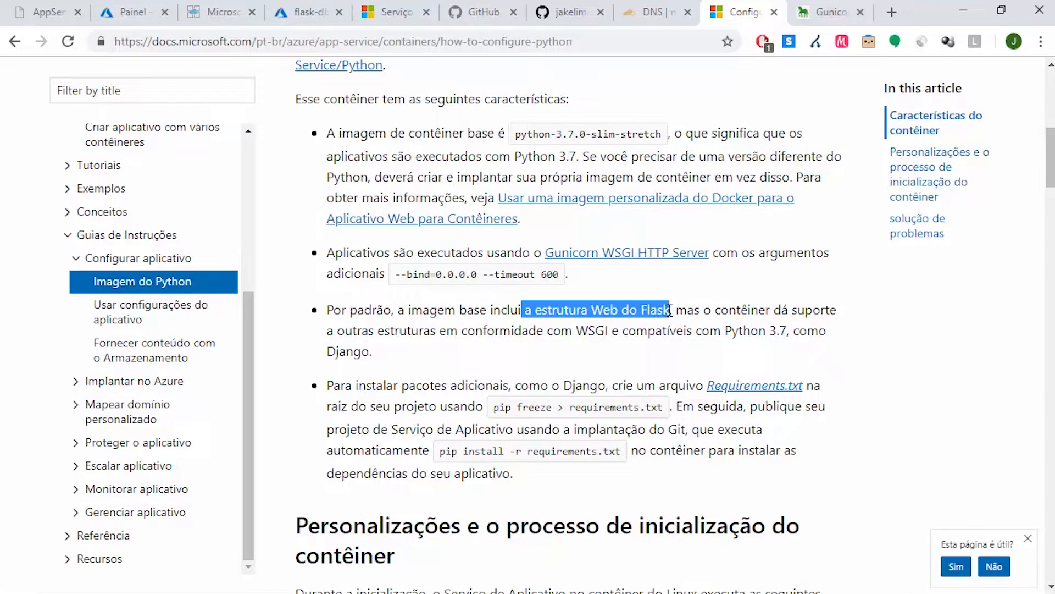
click(670, 311)
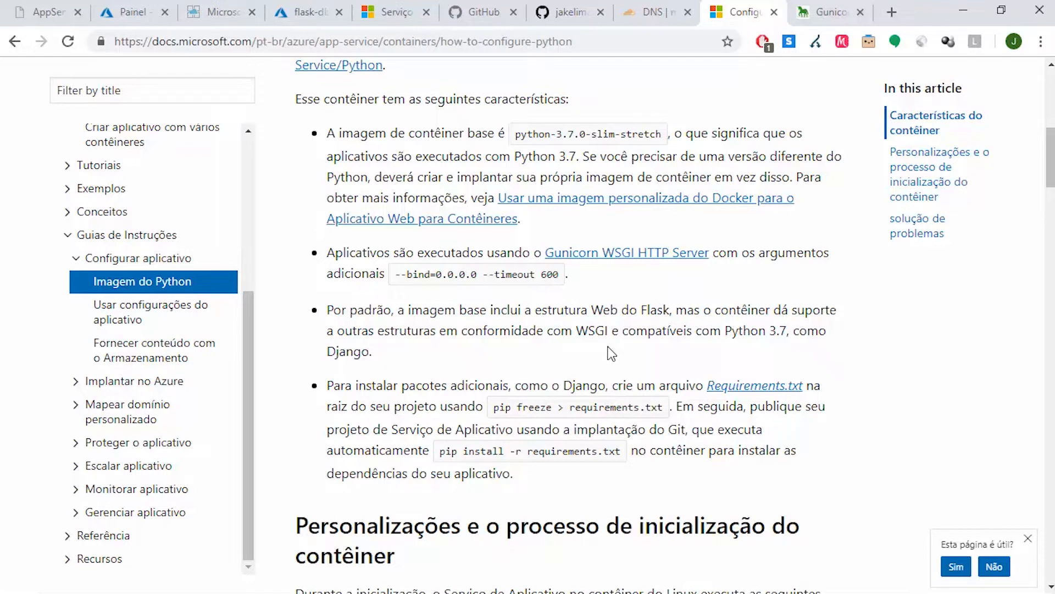
drag(615, 384, 801, 387)
Switch to the Git Bash terminal, list the flask-postgresql-app project files with ls, and return to the article in Chrome
click(546, 588)
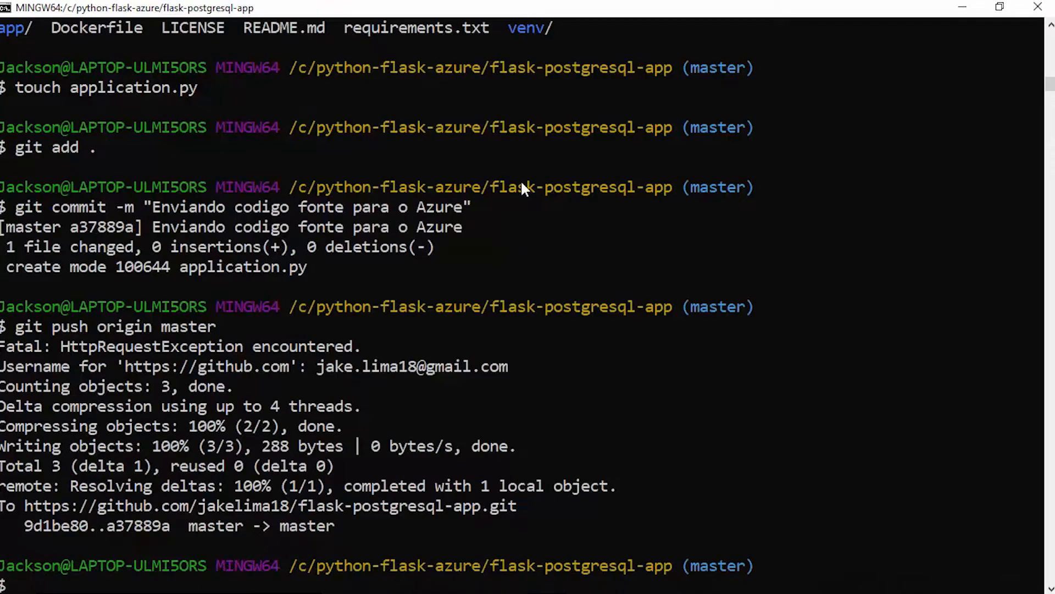
text(ls)
key(Return)
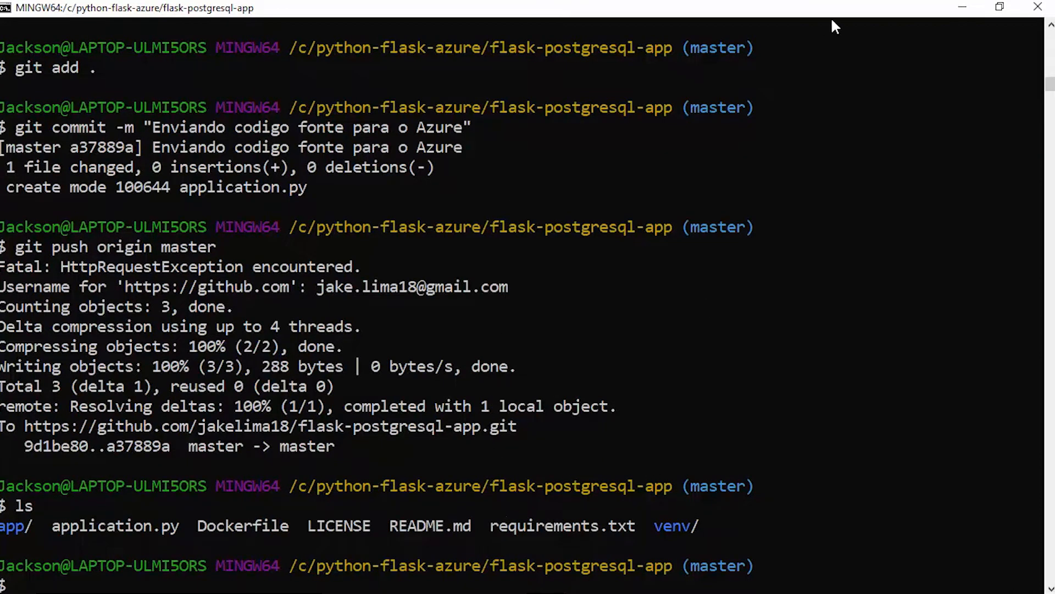
click(956, 8)
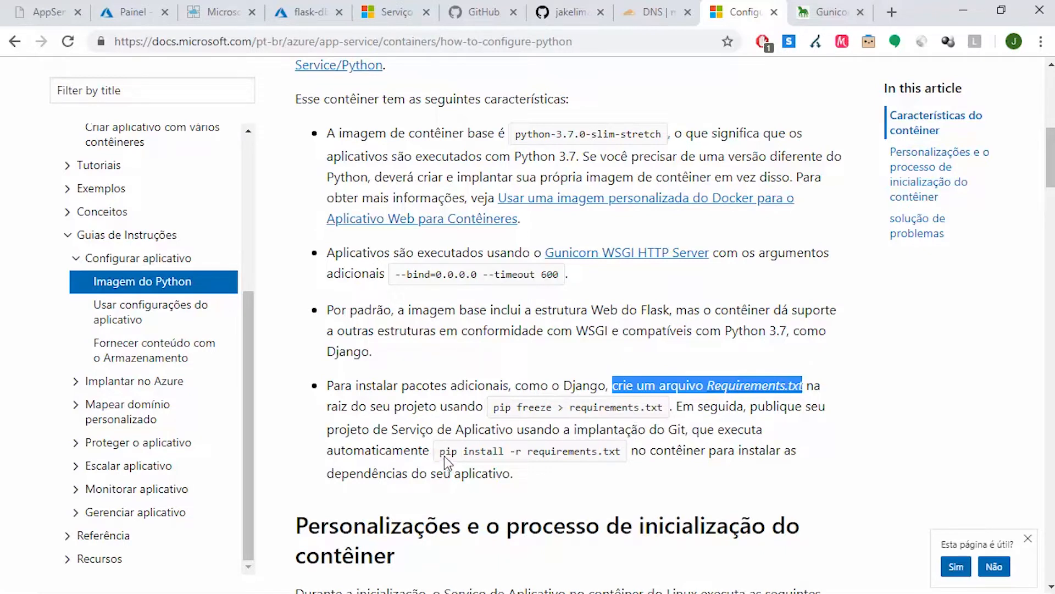
Highlight the pip install -r requirements.txt command, check the project's requirements.txt in Visual Studio Code, and return to the article
drag(440, 452, 623, 454)
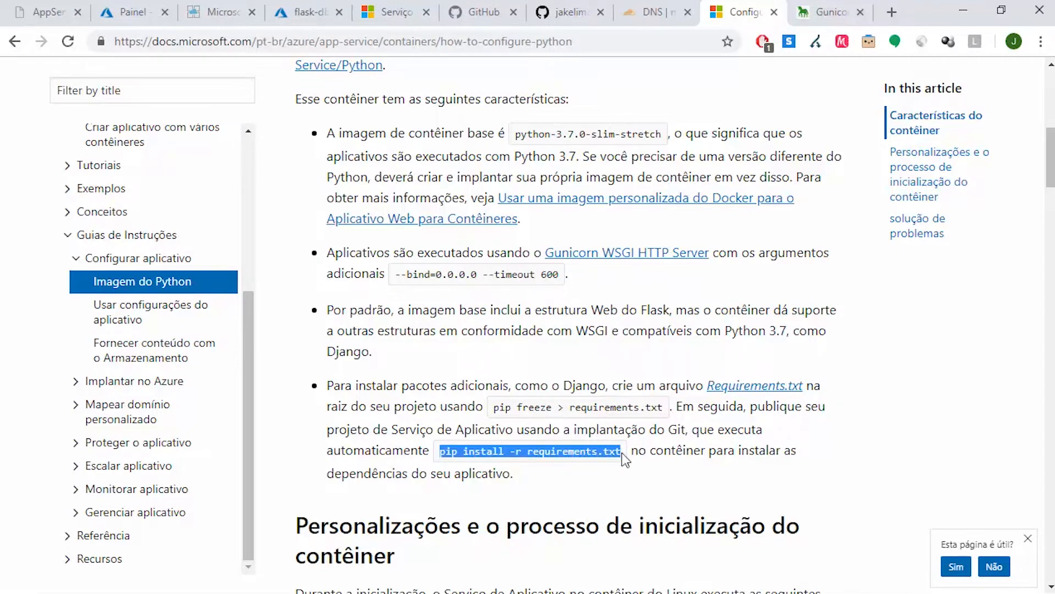
mouse_move(525, 591)
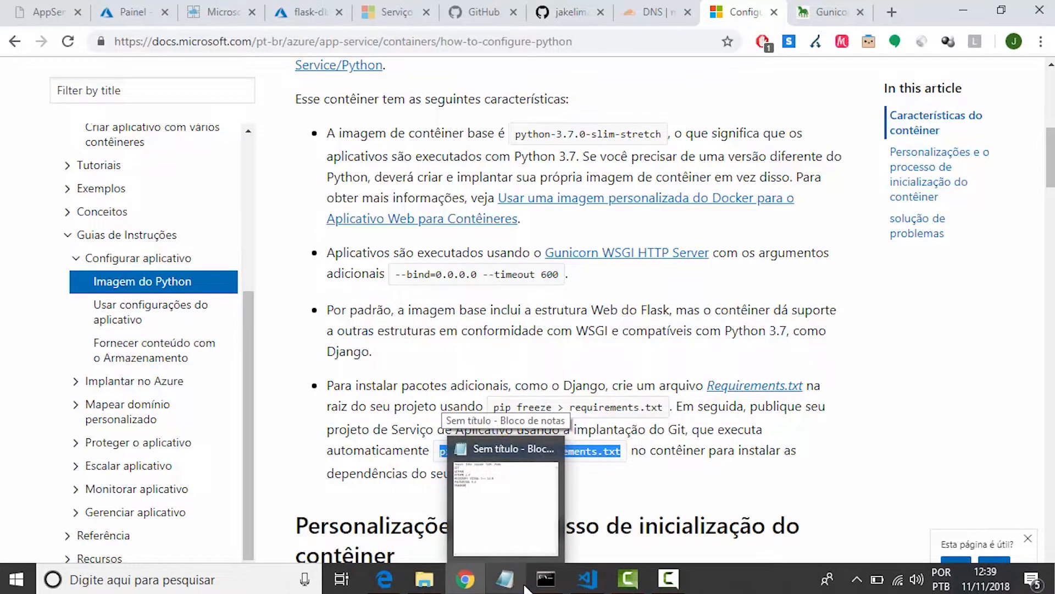
click(587, 578)
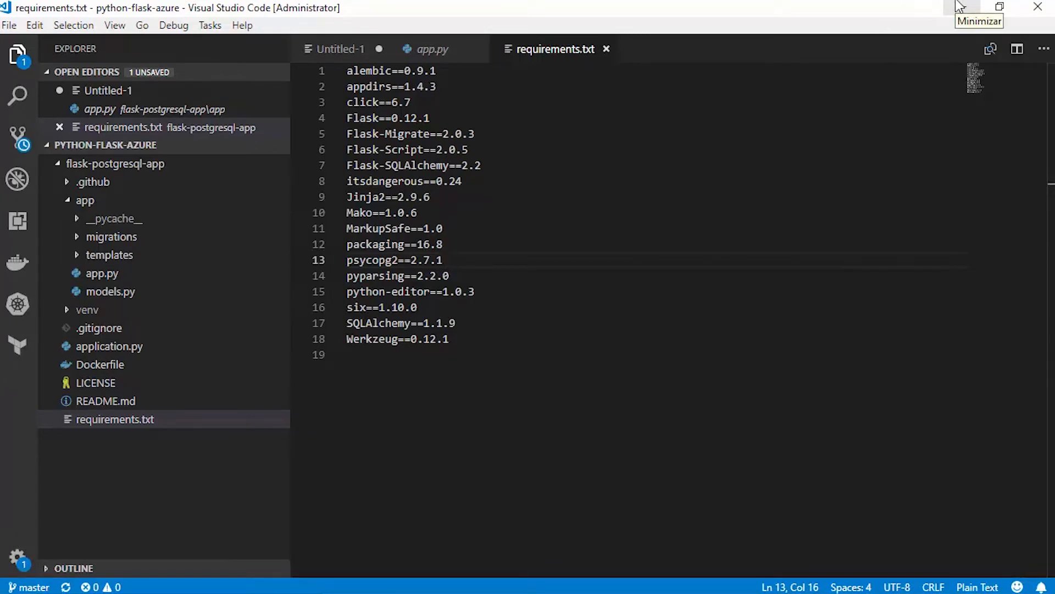
click(959, 7)
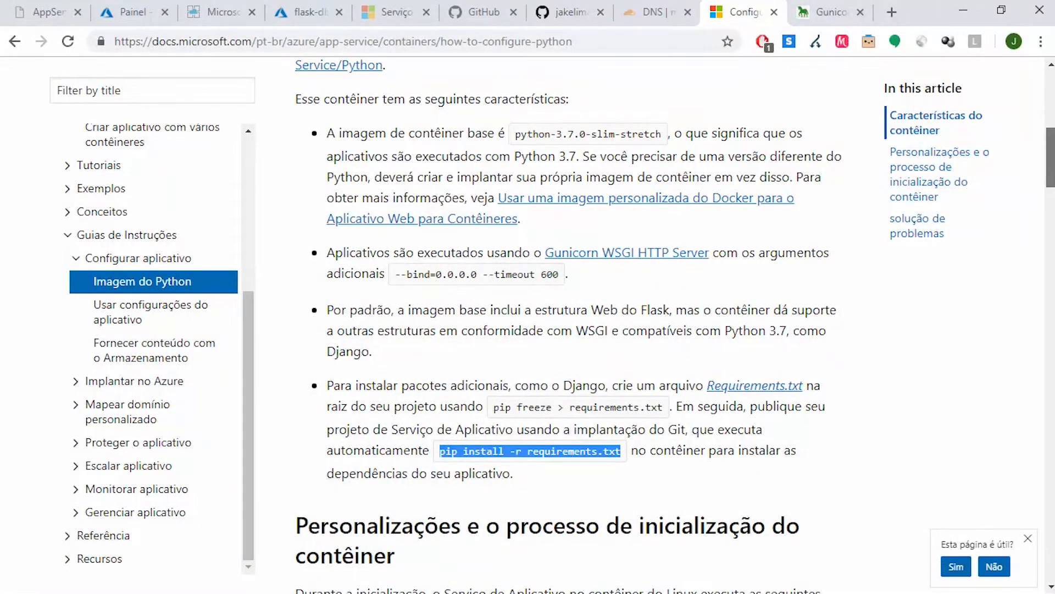
Look through the article's section on customizations and the container startup process, including the Django and Flask subsections
scroll(675, 322, up, 1)
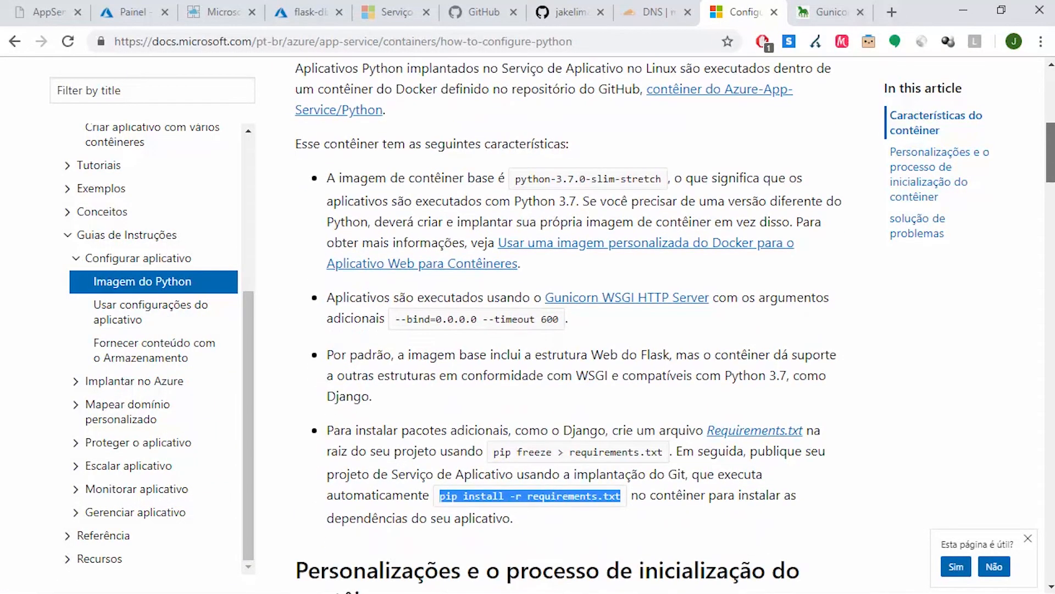
scroll(675, 324, down, 14)
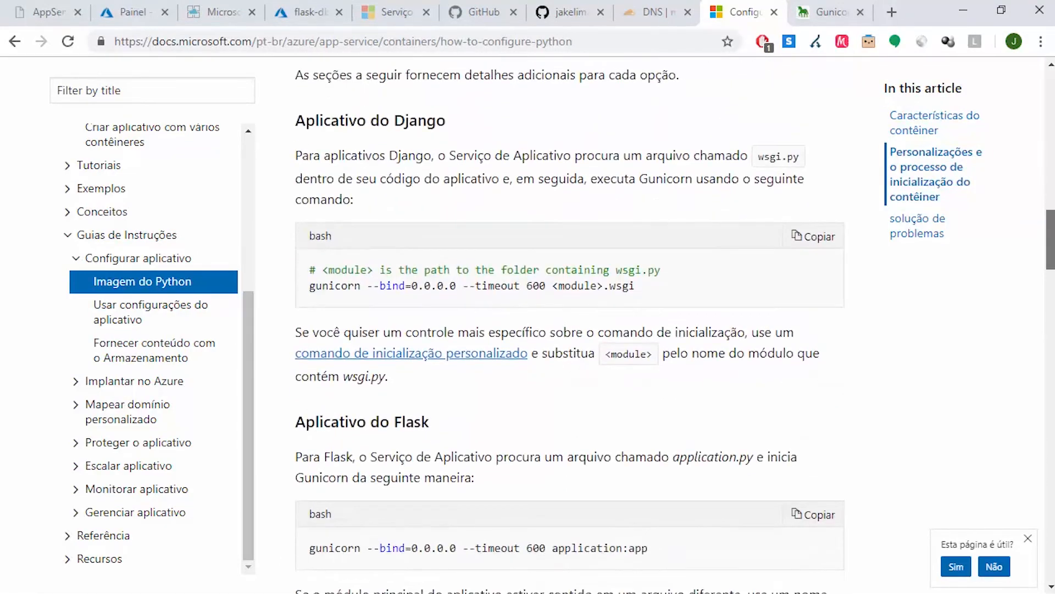
scroll(675, 325, up, 7)
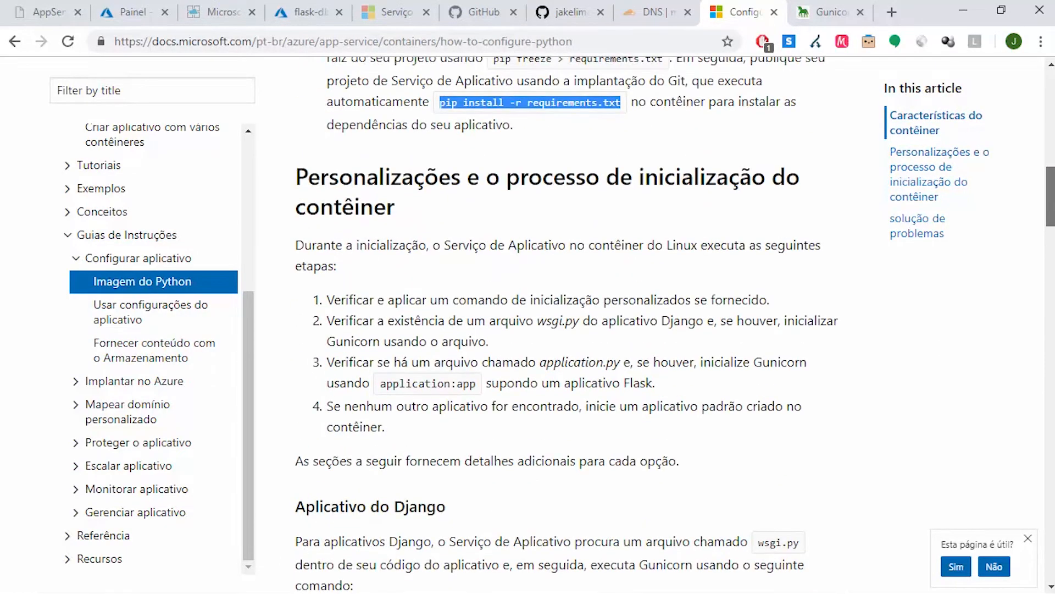
scroll(675, 325, down, 5)
scroll(675, 325, up, 2)
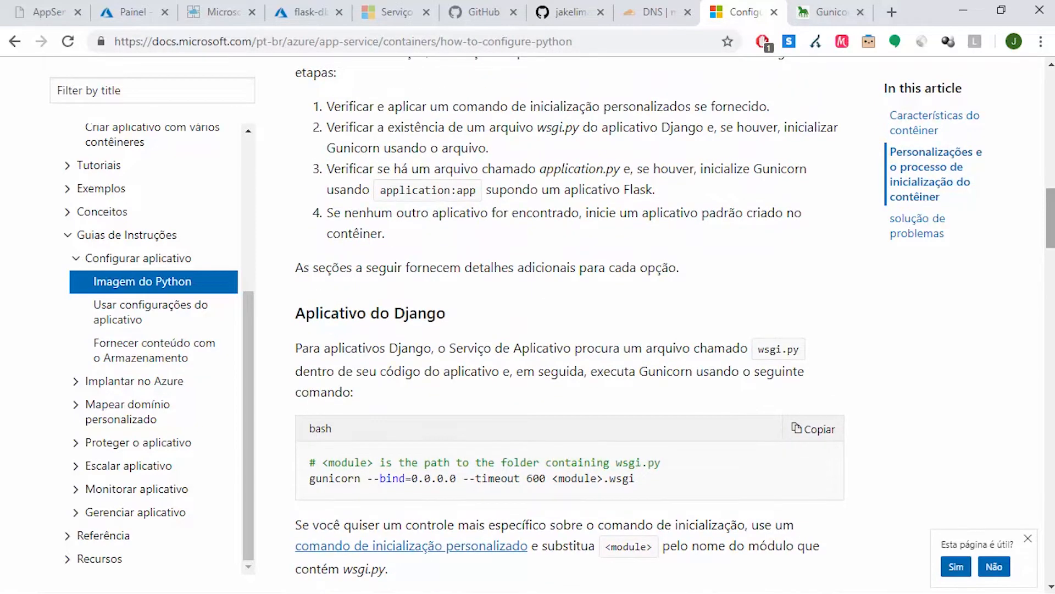
scroll(675, 325, up, 1)
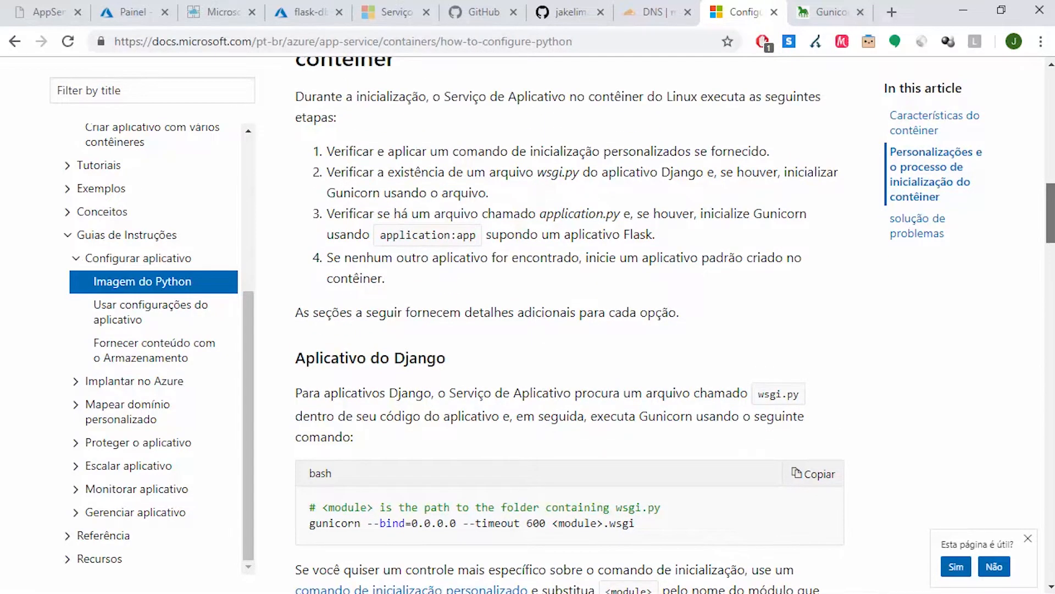
scroll(675, 325, up, 1)
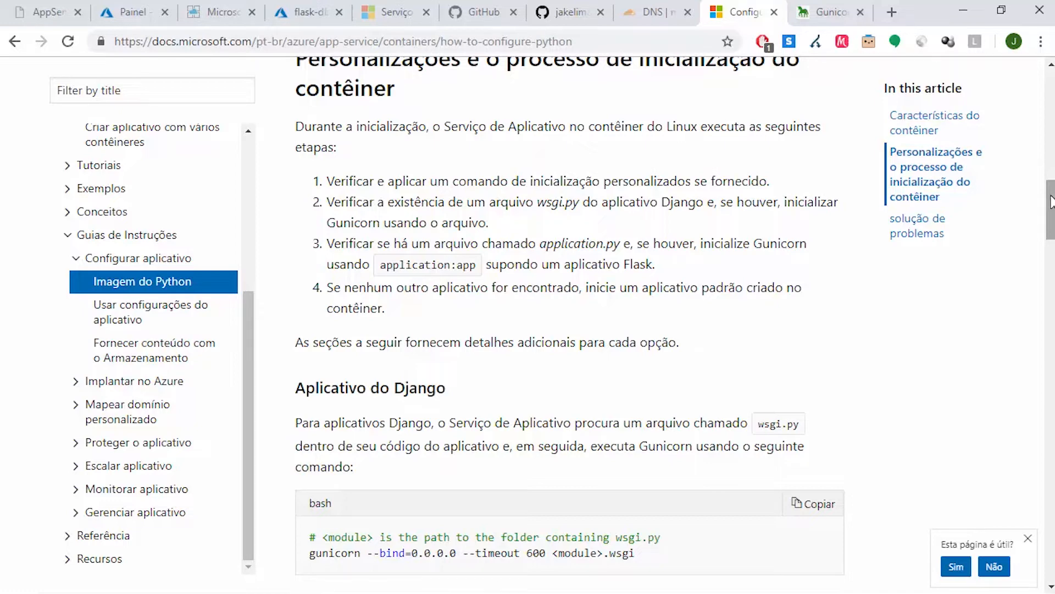
Open the python-schoolofnet overview in the Azure portal, browse its live site, and return to the Python configuration article
click(321, 7)
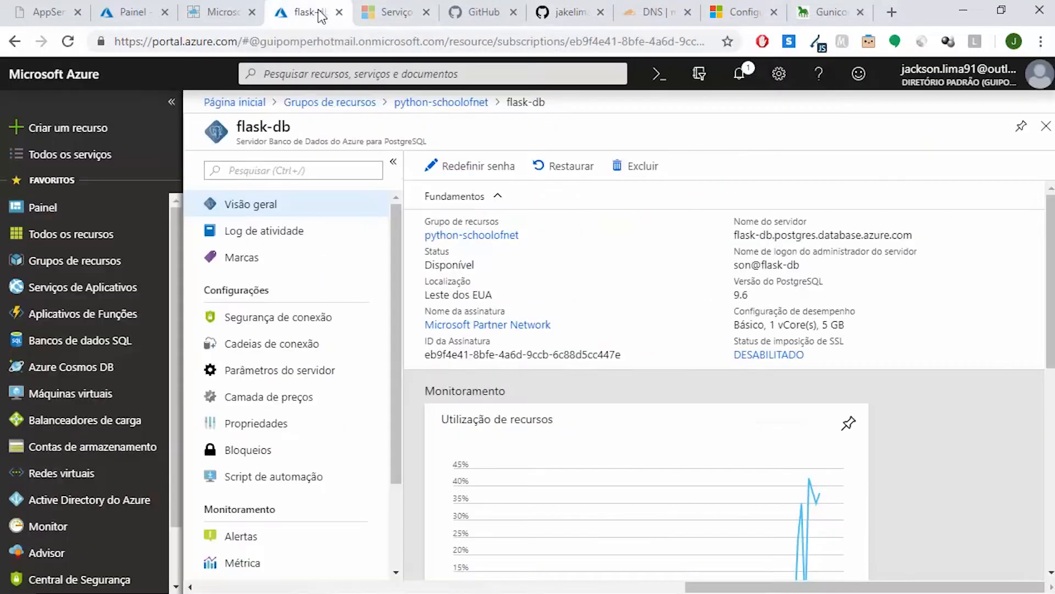
click(117, 7)
text(p)
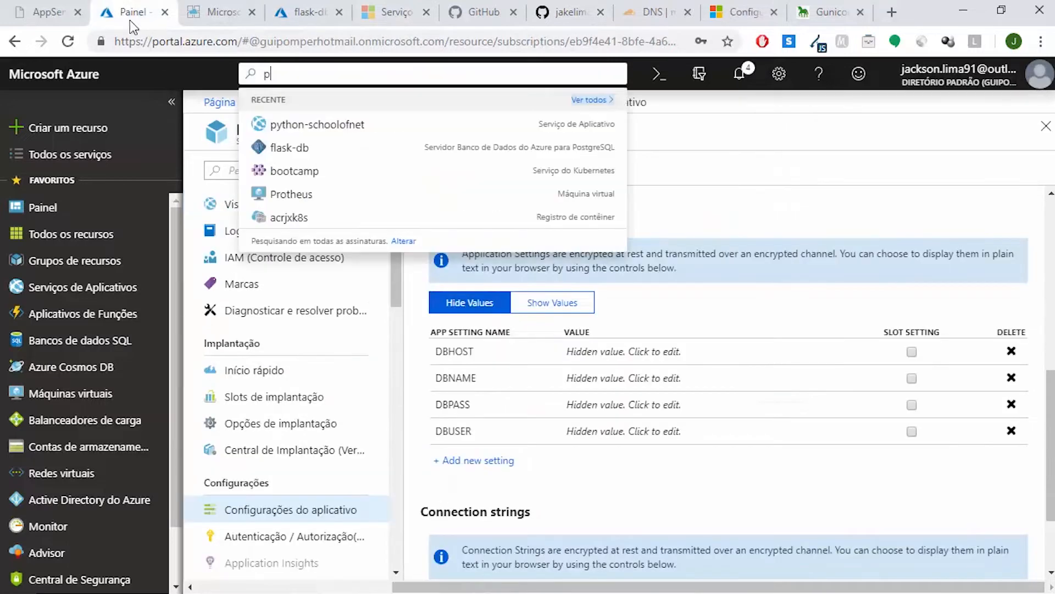
click(839, 141)
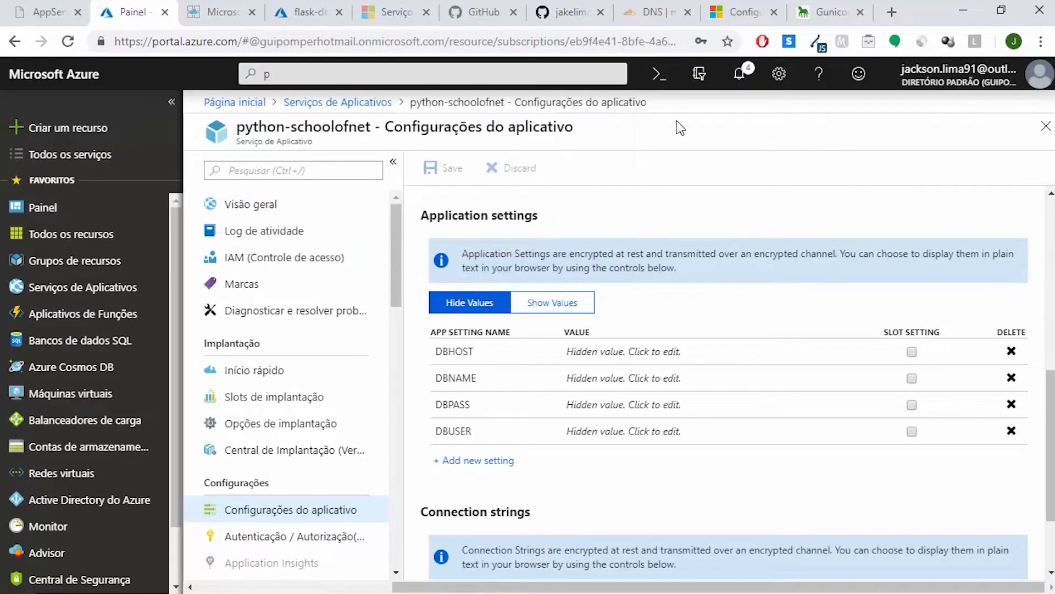
click(315, 202)
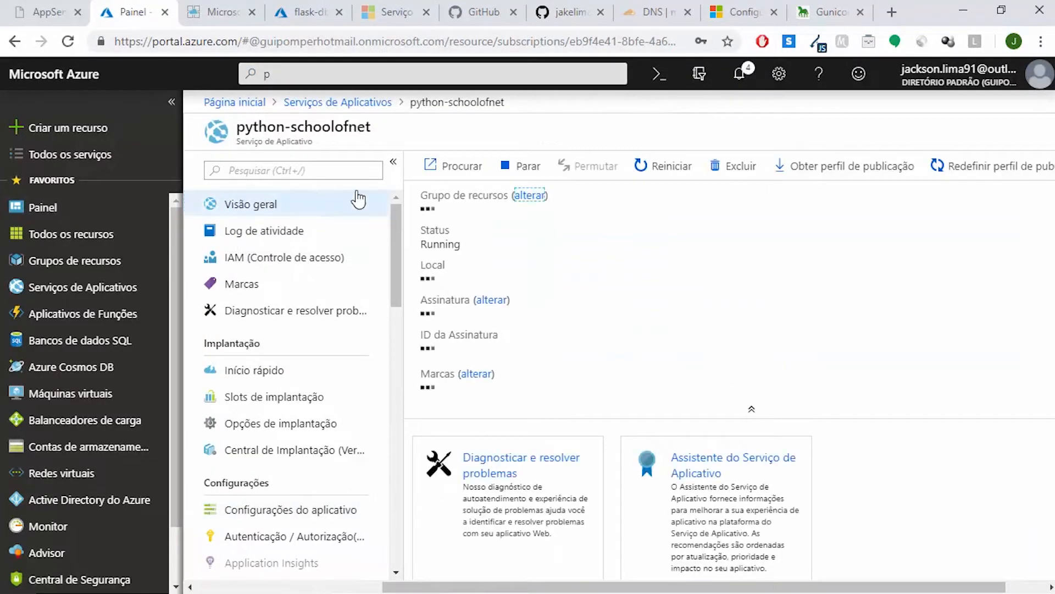
click(463, 171)
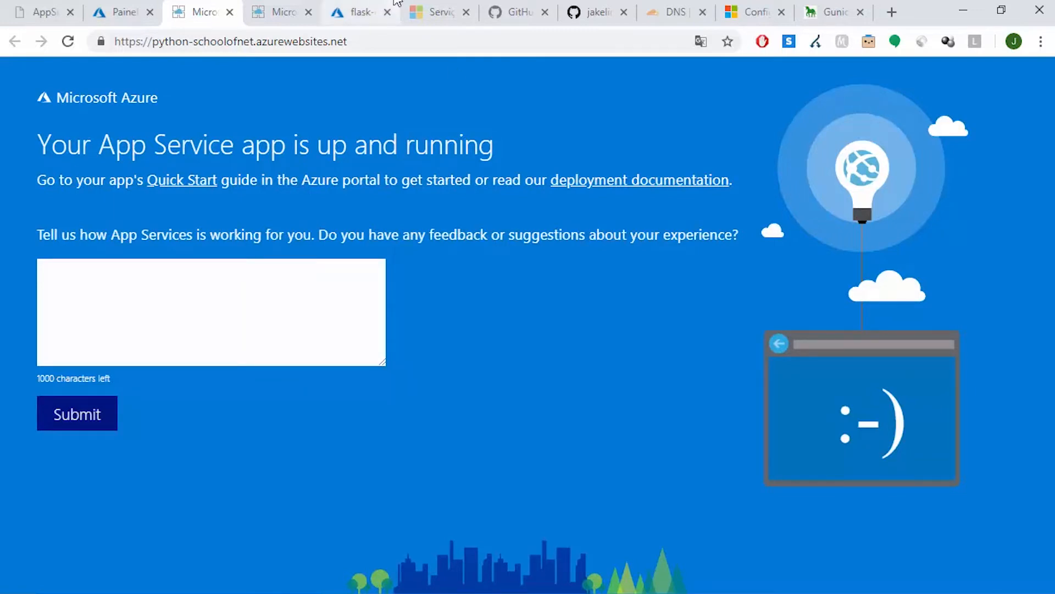
click(752, 11)
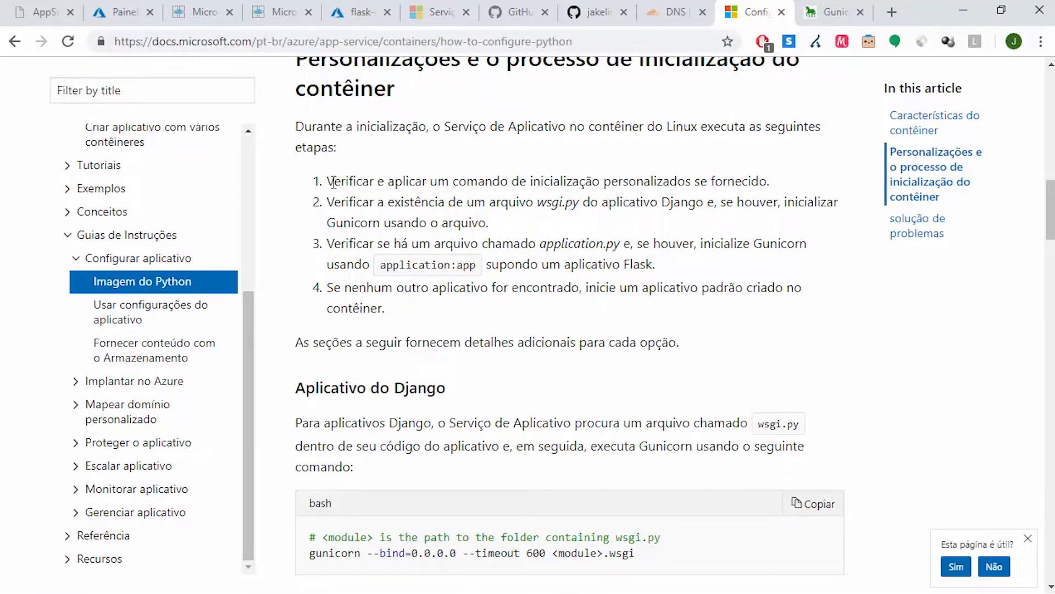
Read the numbered container startup steps, highlighting the custom startup command line and the wsgi.py and application.py file names
mouse_move(341, 182)
mouse_down()
mouse_move(720, 187)
mouse_move(389, 202)
mouse_move(331, 185)
mouse_up()
click(775, 190)
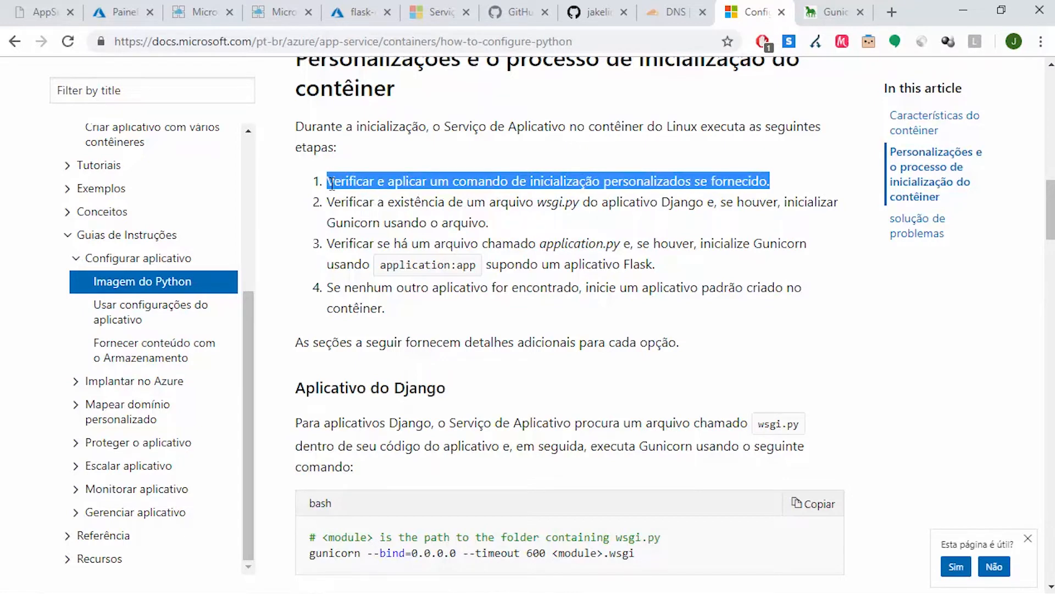
click(479, 209)
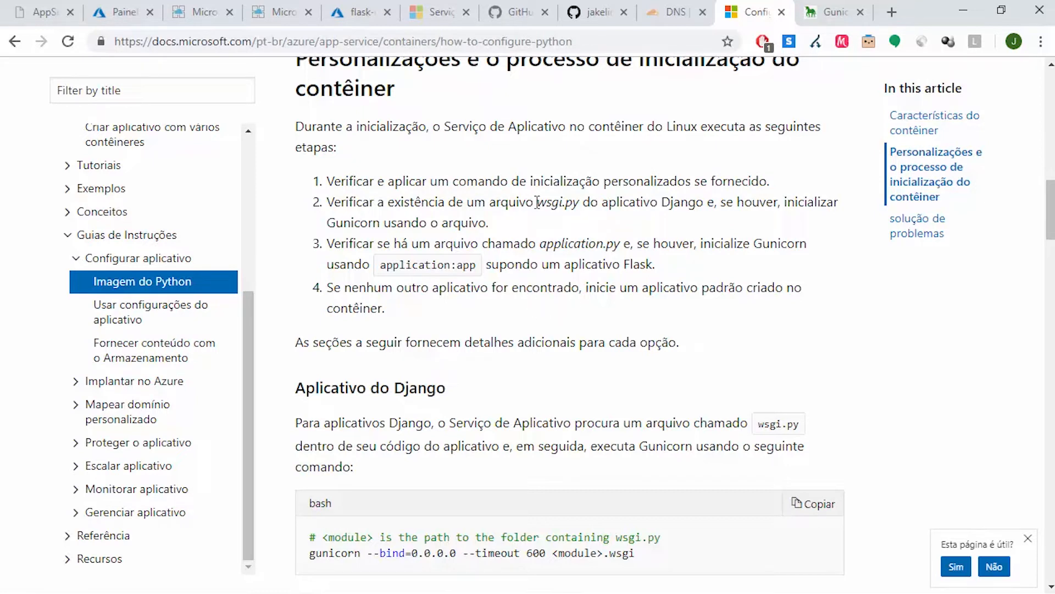
drag(536, 202, 582, 203)
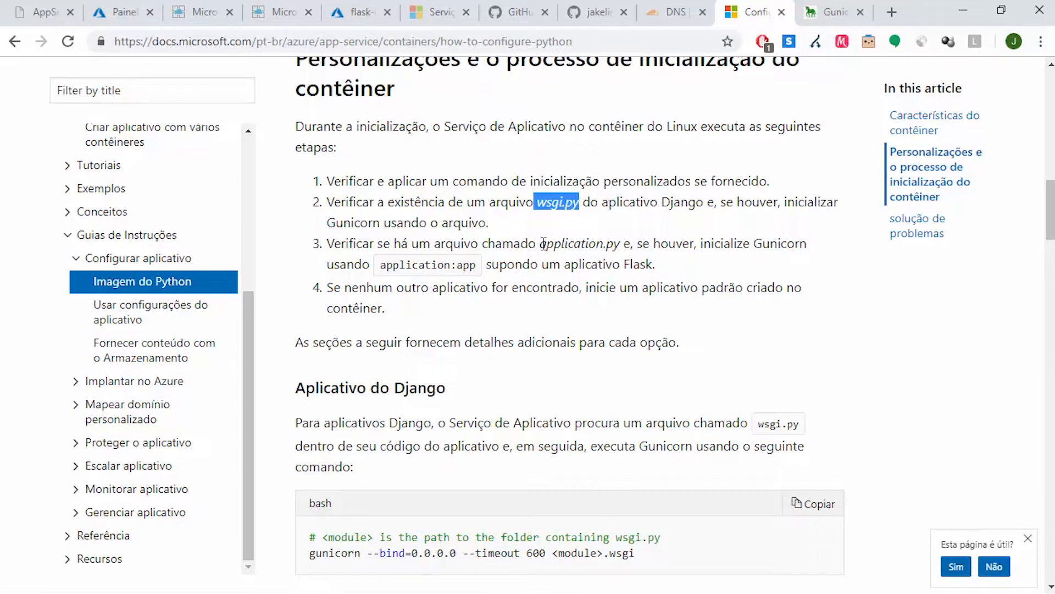
drag(540, 243, 620, 241)
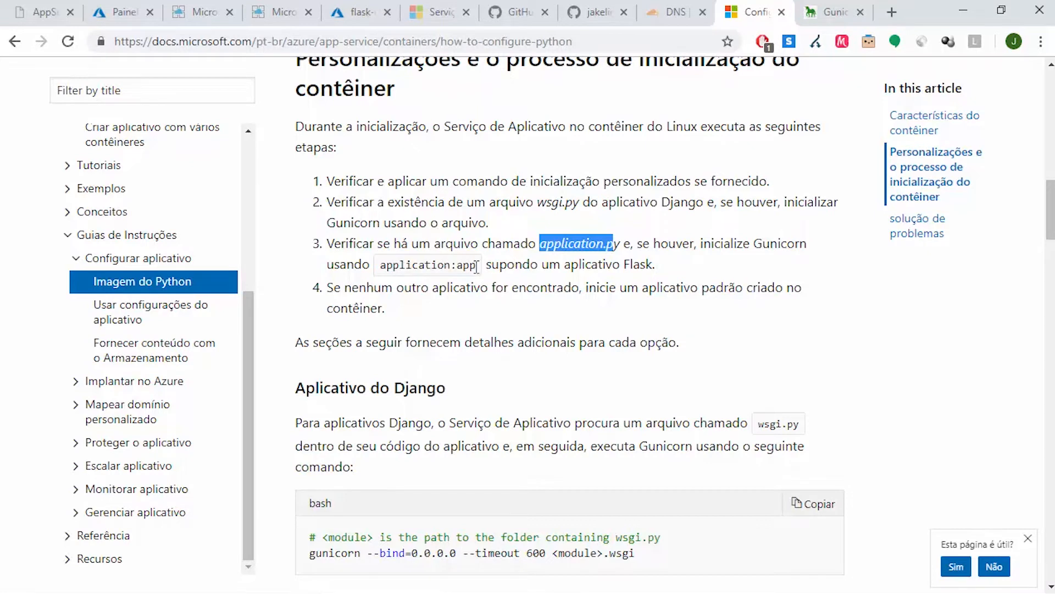
click(457, 268)
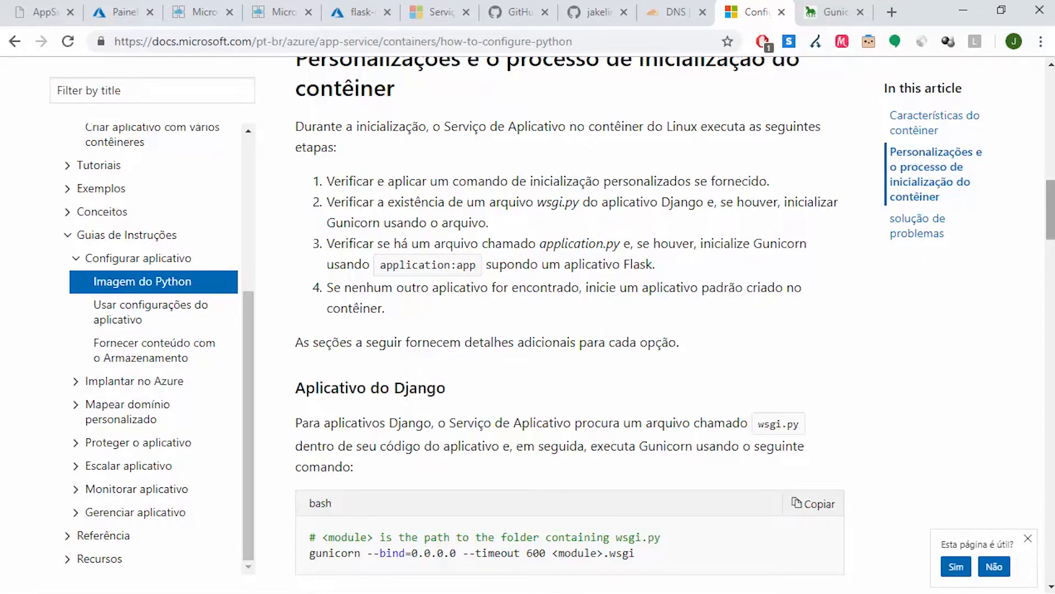
Read the article's Django and Flask application sections to find the default Gunicorn startup command for Flask
scroll(1050, 220, down, 2)
scroll(1050, 220, down, 3)
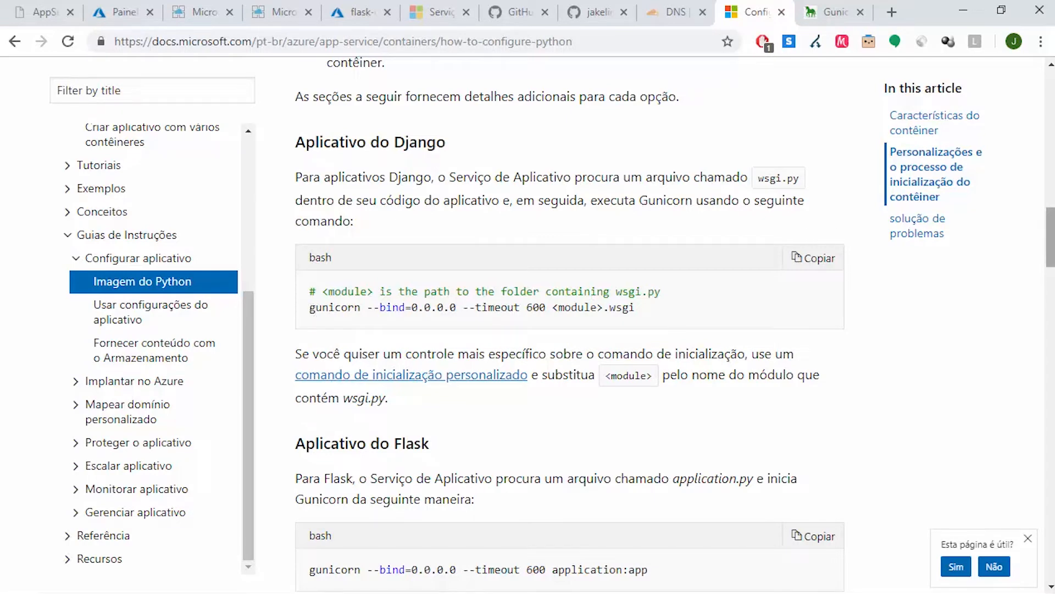
scroll(1050, 237, down, 4)
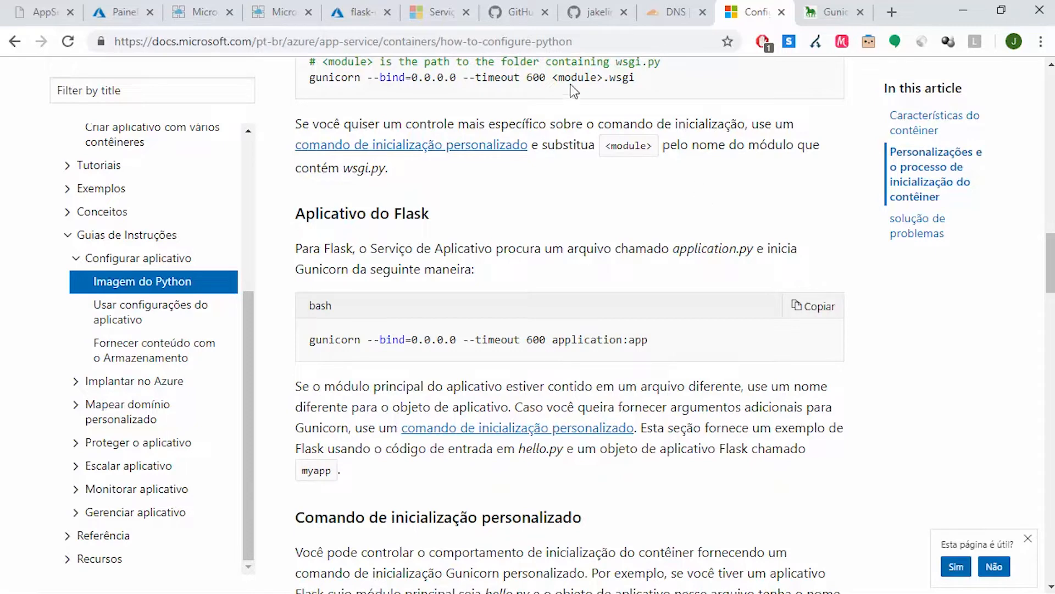
In the python-schoolofnet application settings, set the Startup File to "gunicorn --bind=0.0.0.0 --timeout 600 application:app"
click(120, 11)
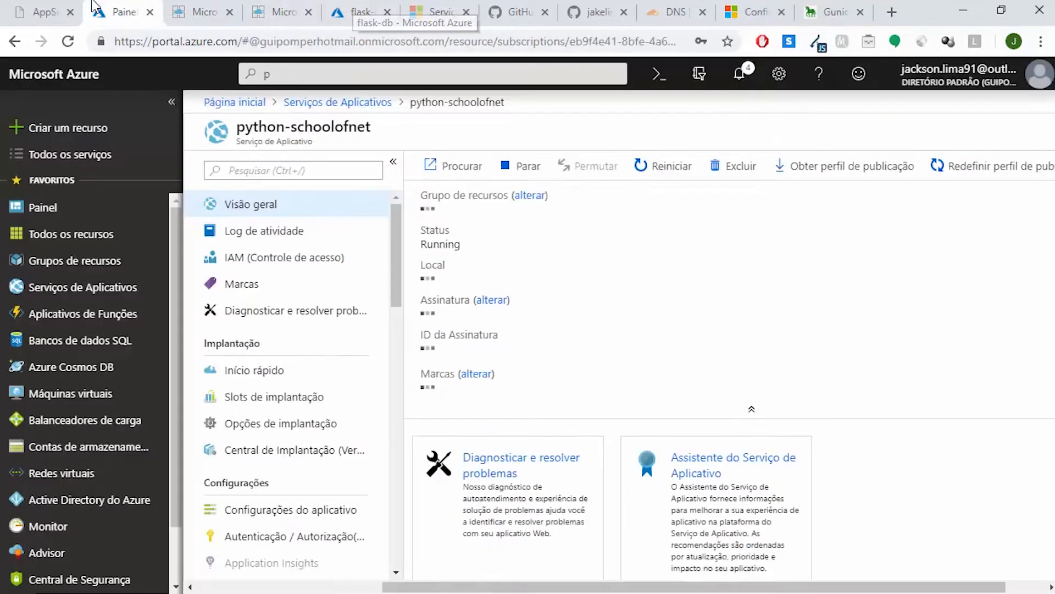
click(319, 511)
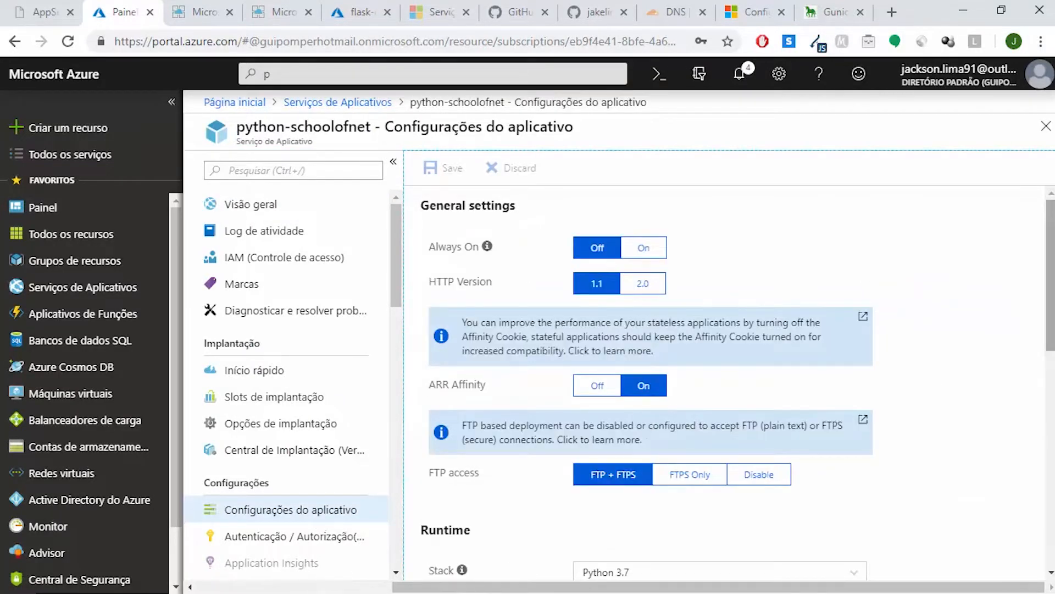
scroll(694, 309, down, 5)
click(673, 334)
text(gunicorn --bind=0.0.0.0 --timeout 600 application:app)
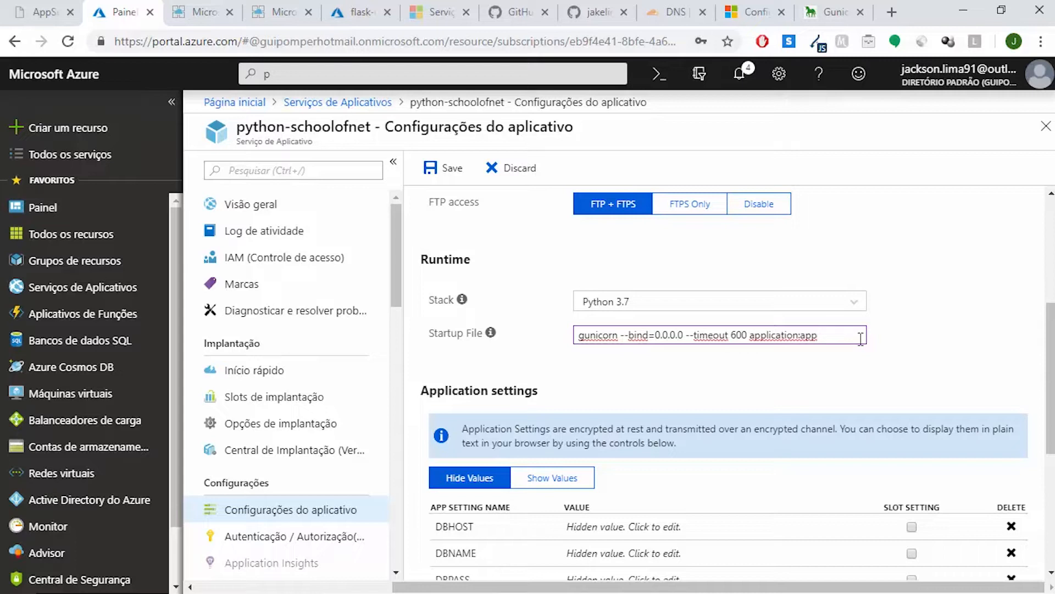
In the Git Bash terminal, list the project root, change into the app folder and list its files, and return to Chrome
mouse_move(548, 590)
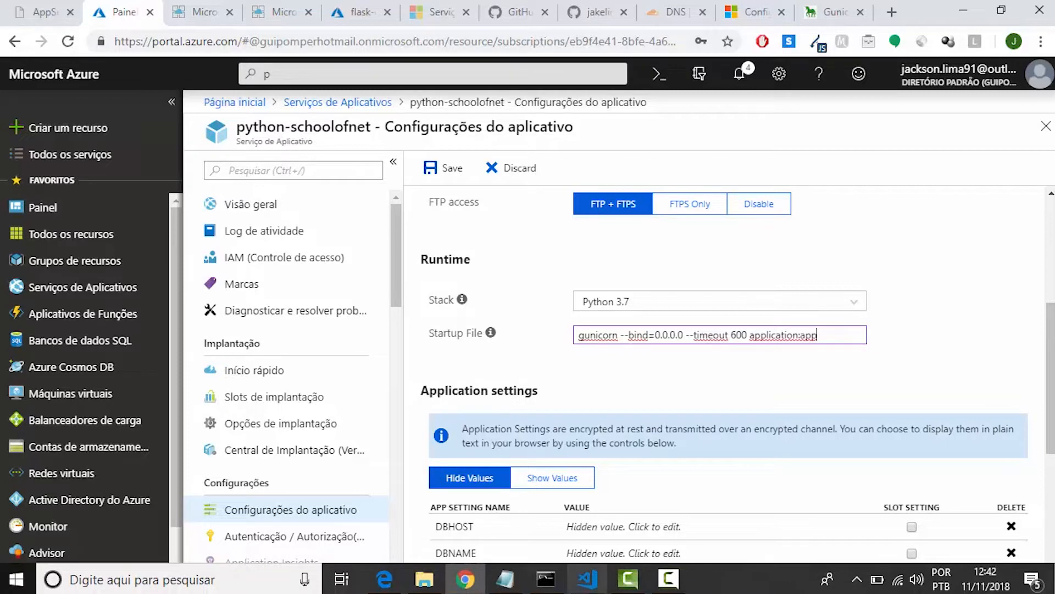
click(546, 586)
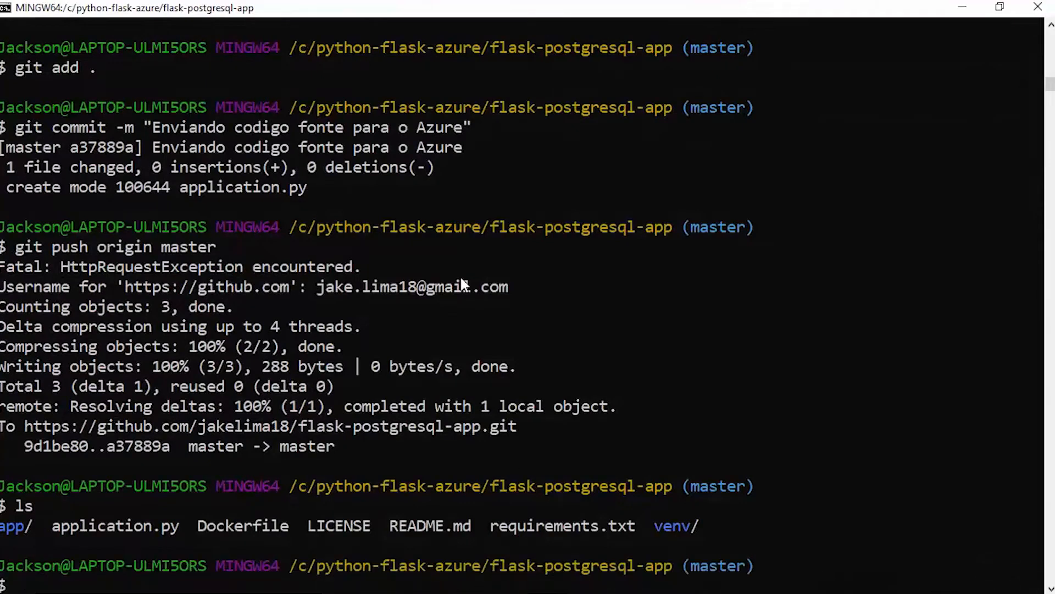
text(ls)
key(Return)
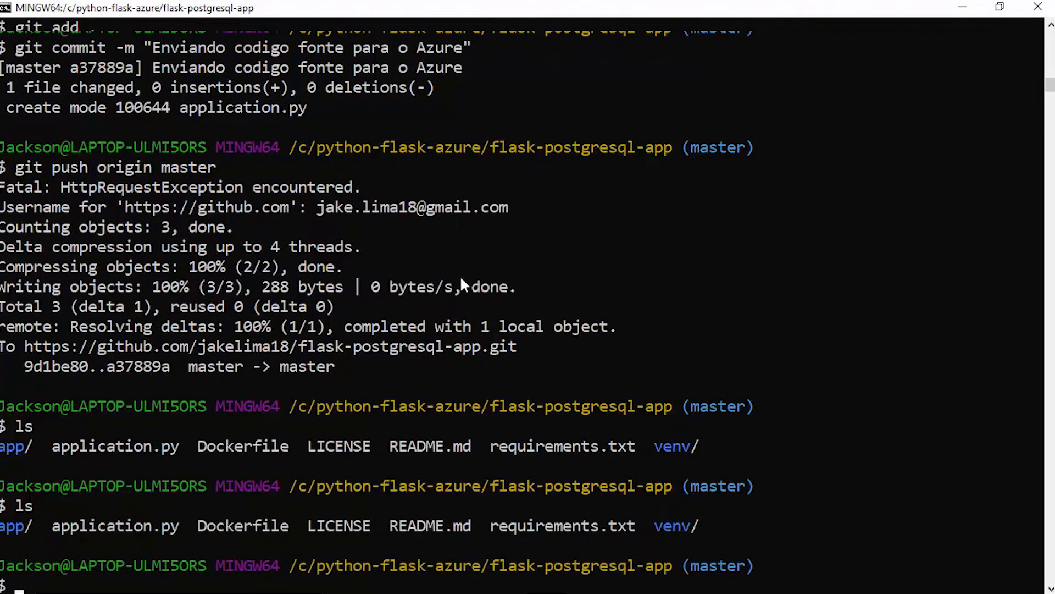
text(cd app)
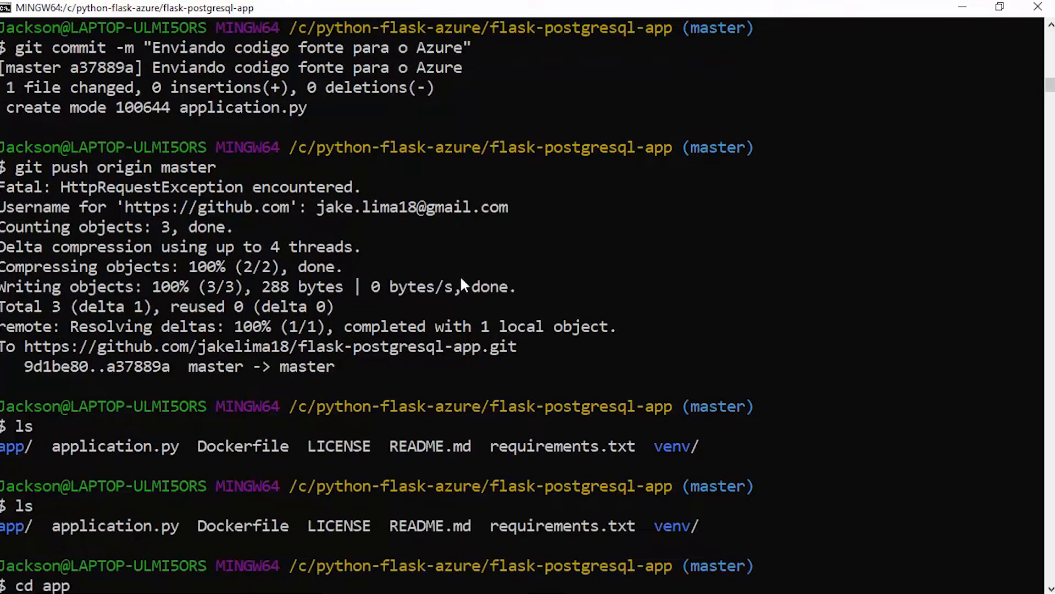
key(Return)
text(l)
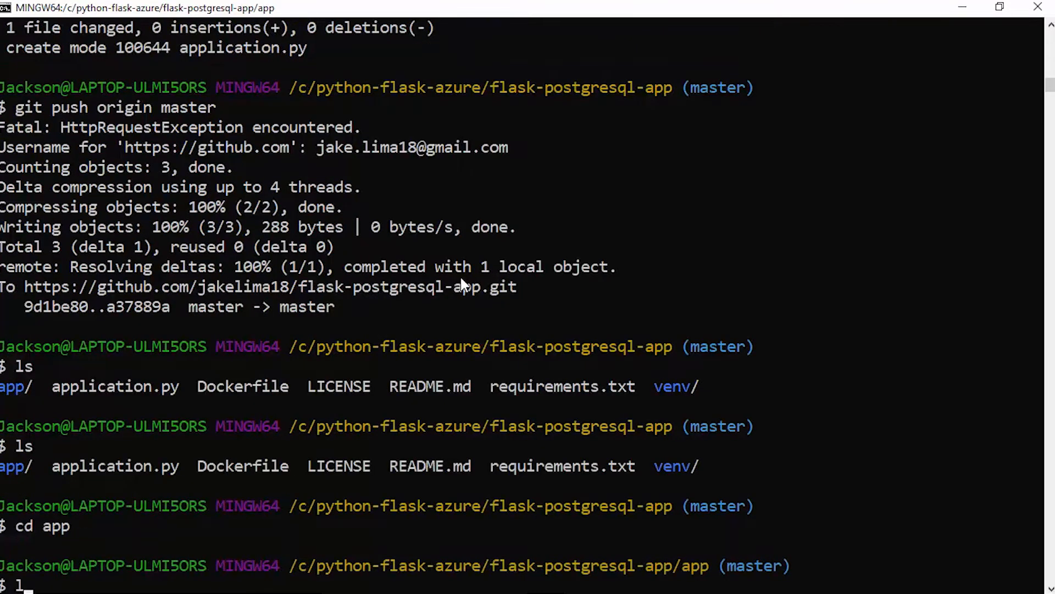
text(s)
key(Return)
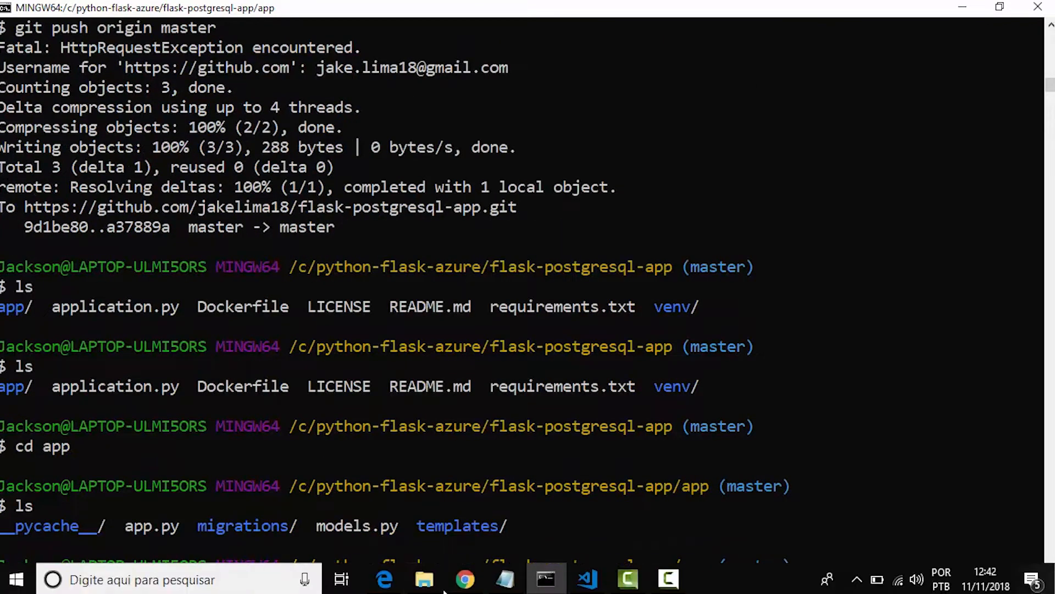
click(465, 578)
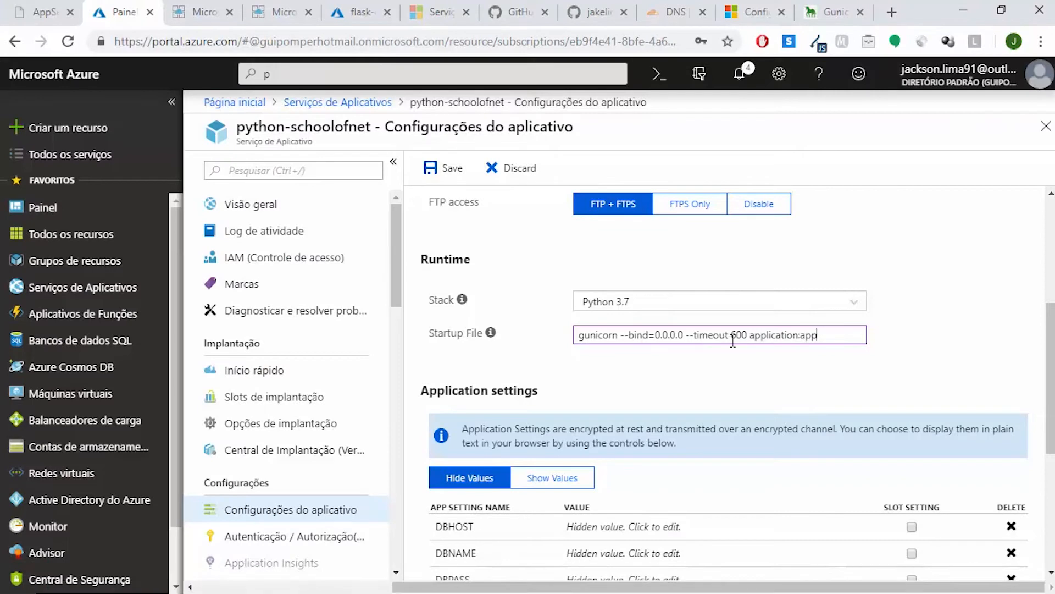
Add the "--chdir" option before "application:app" in the Startup File command, leaving the insertion point ready for a path
click(751, 334)
text(--)
text(chd)
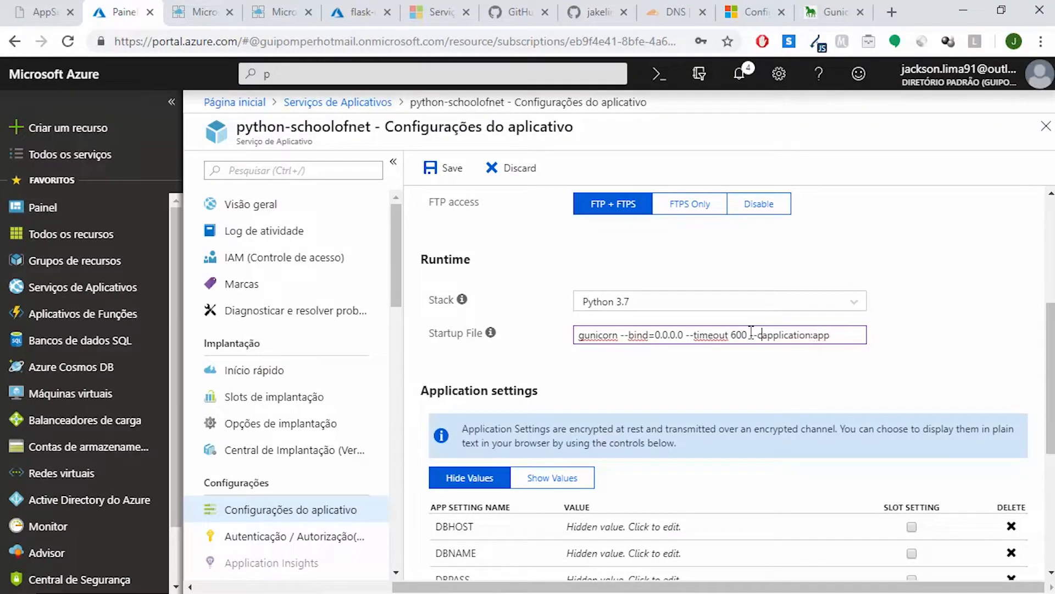
text(ir)
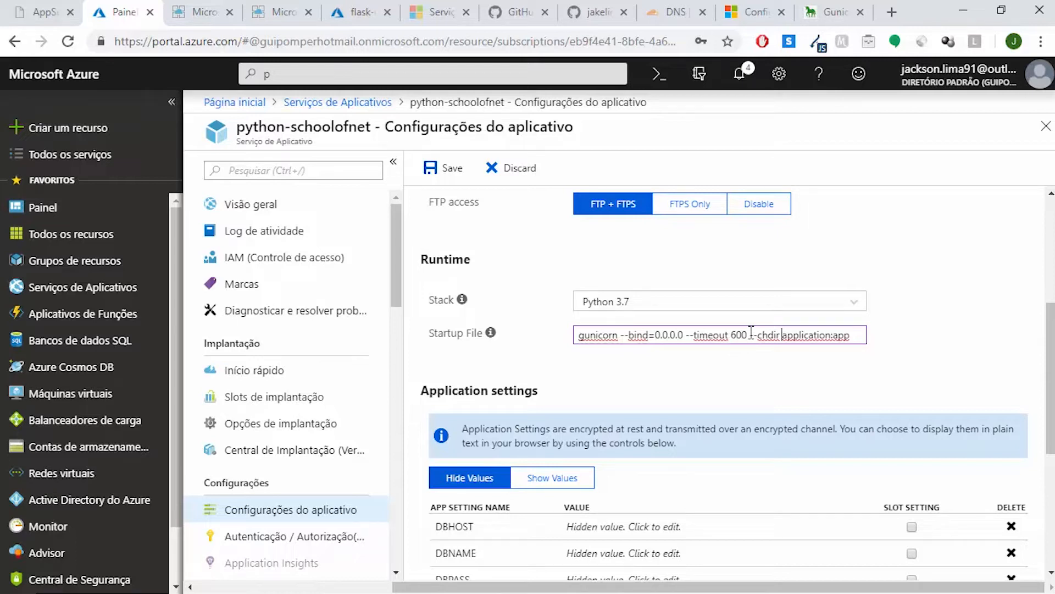
click(782, 335)
In the portal tab showing flask-db, open the python-schoolofnet App Service from the list of app services
click(354, 13)
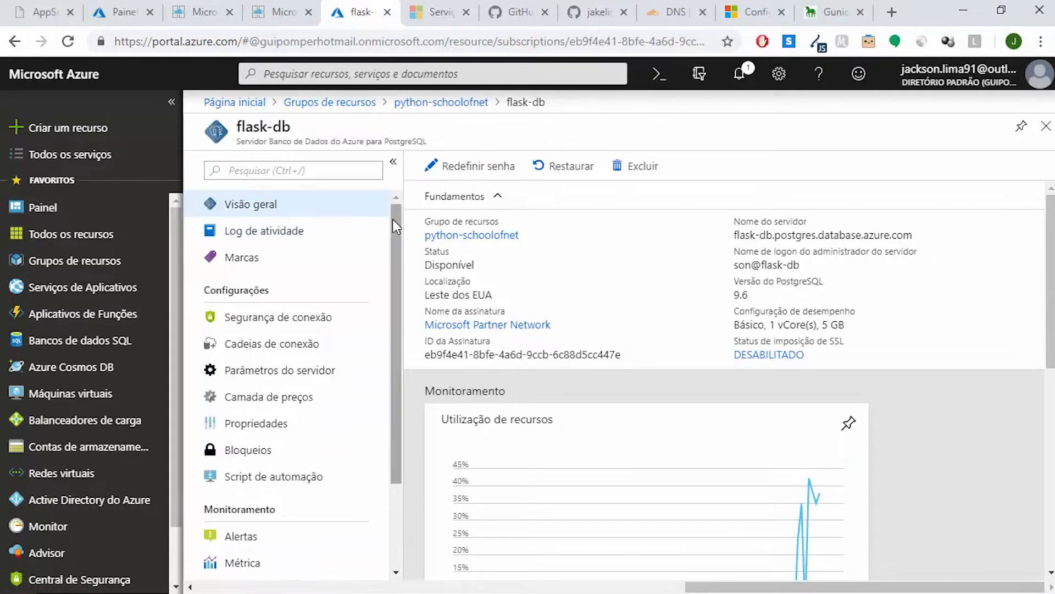
drag(394, 218, 398, 350)
click(395, 276)
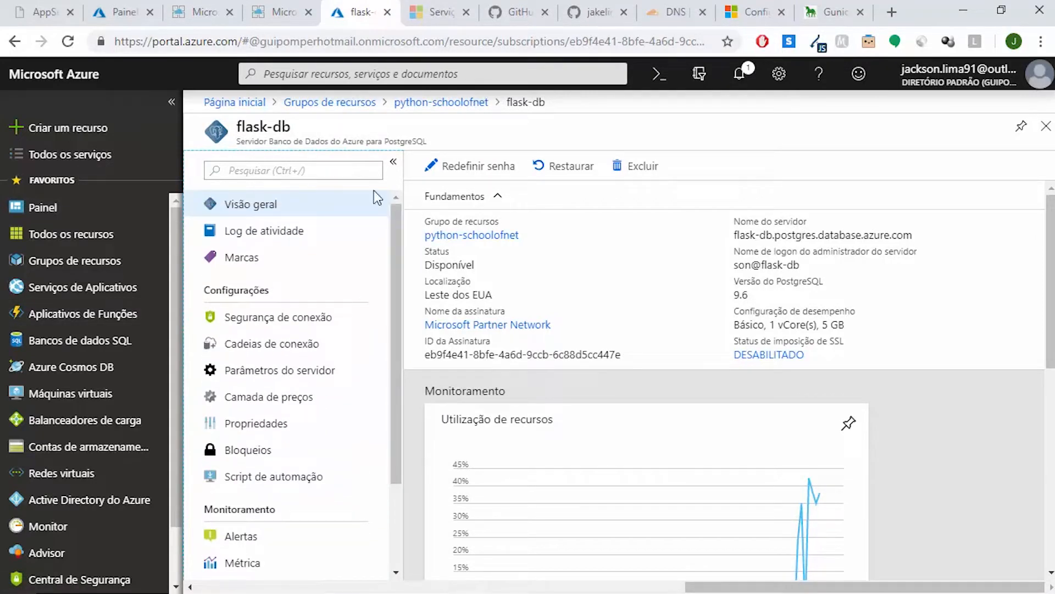
click(98, 291)
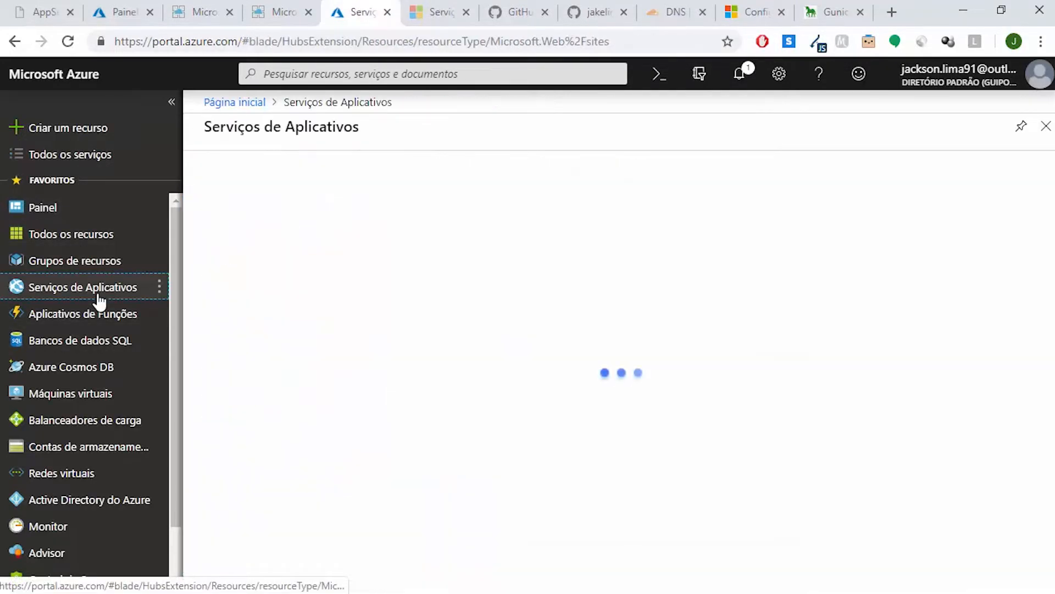
click(301, 308)
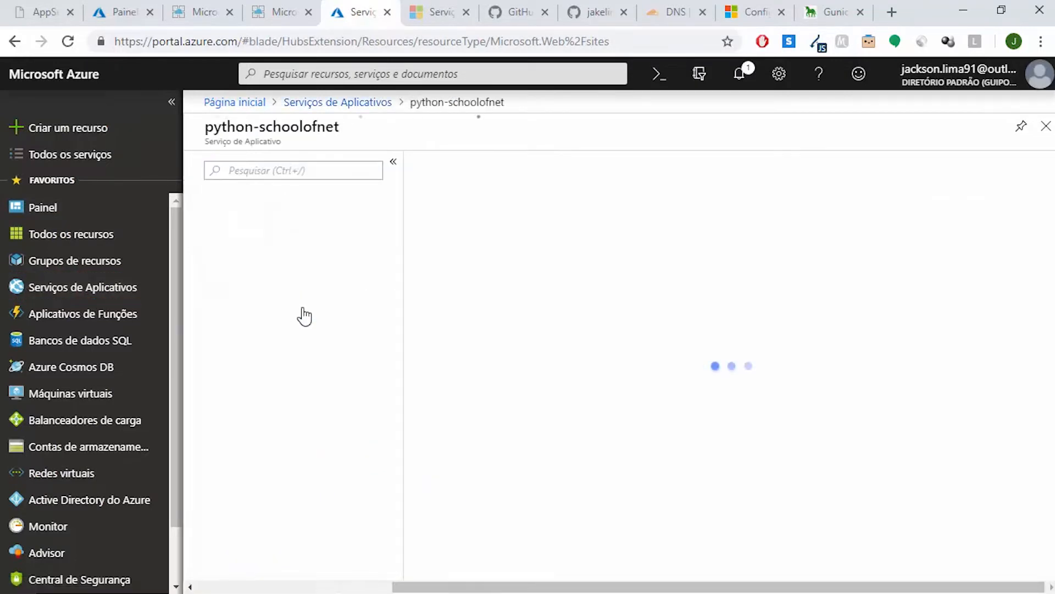
Try to open the python-schoolofnet SSH web console, choosing the already connected Microsoft account for sign-in
drag(396, 217, 404, 381)
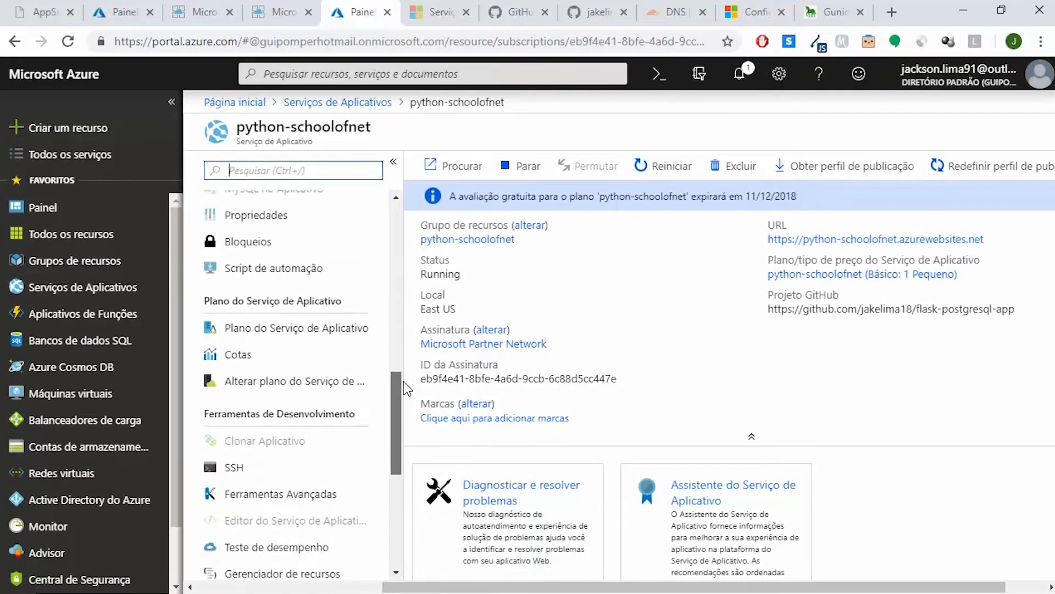
click(228, 471)
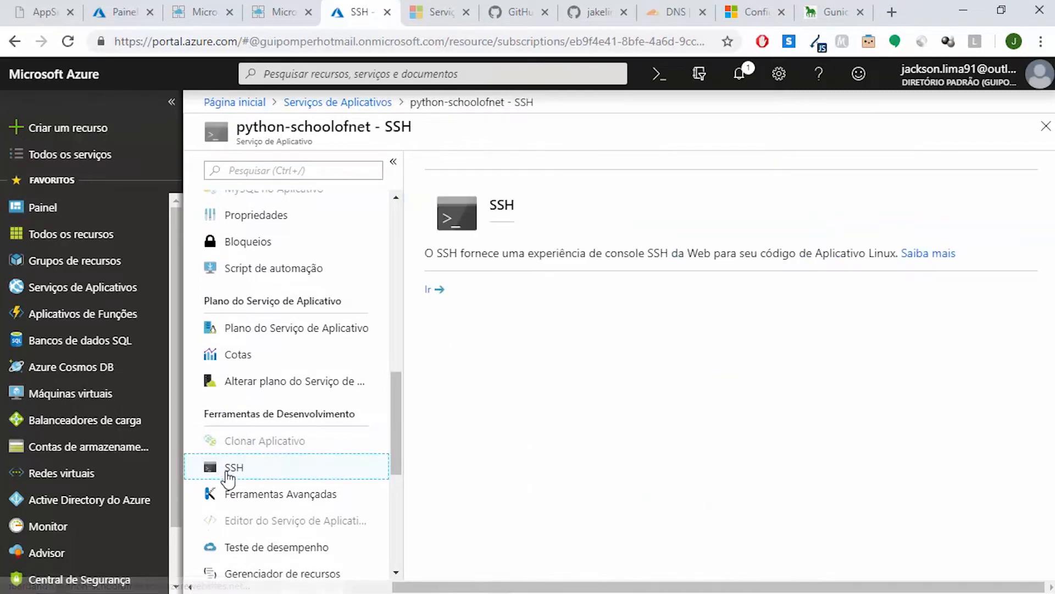
click(436, 290)
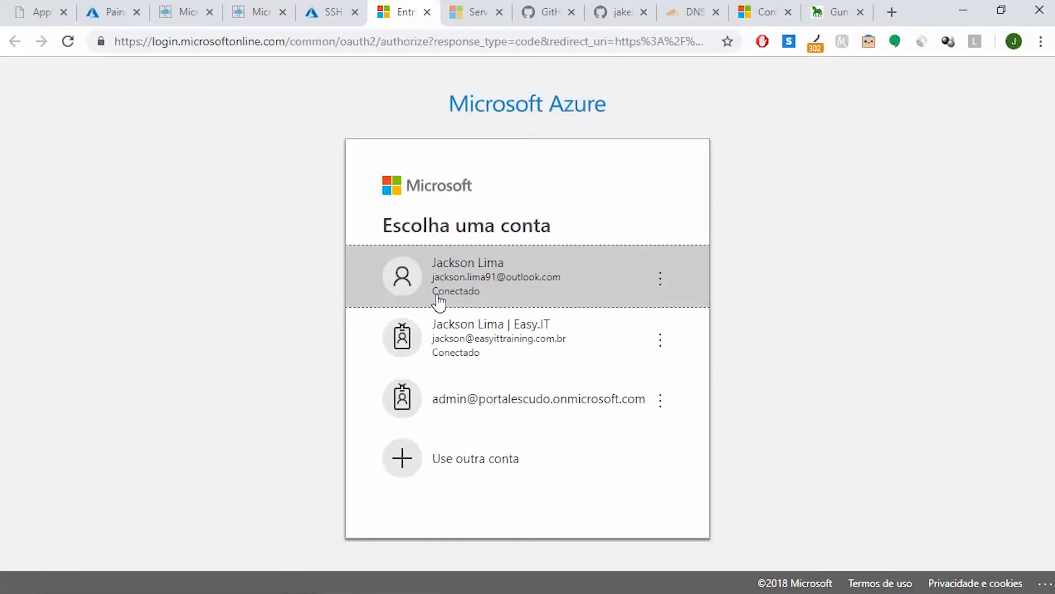
click(538, 268)
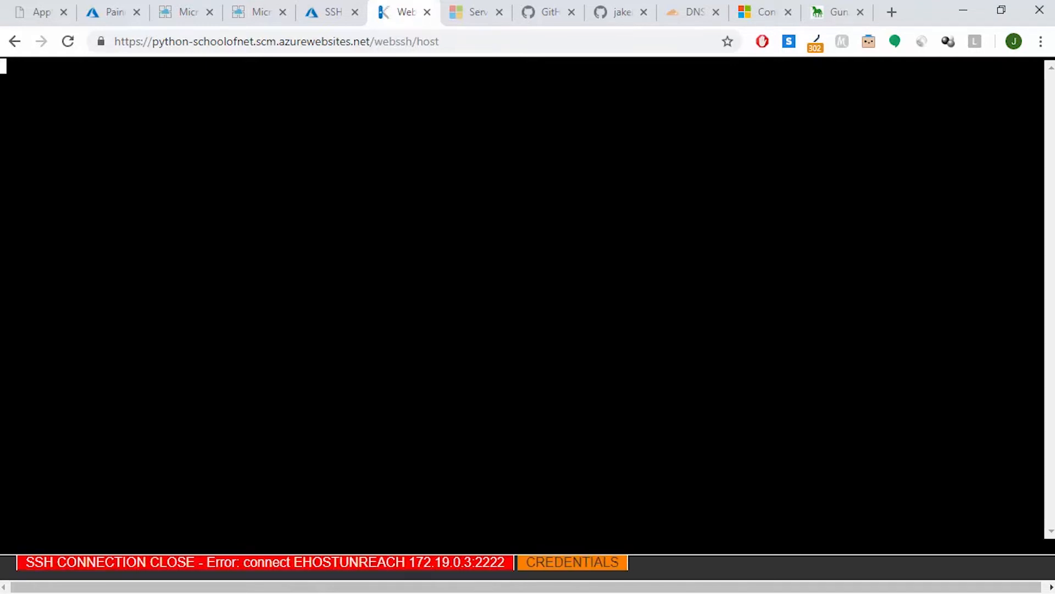
Launch the python-schoolofnet Advanced Tools site, close the SSH console page and open the Bash console
click(345, 11)
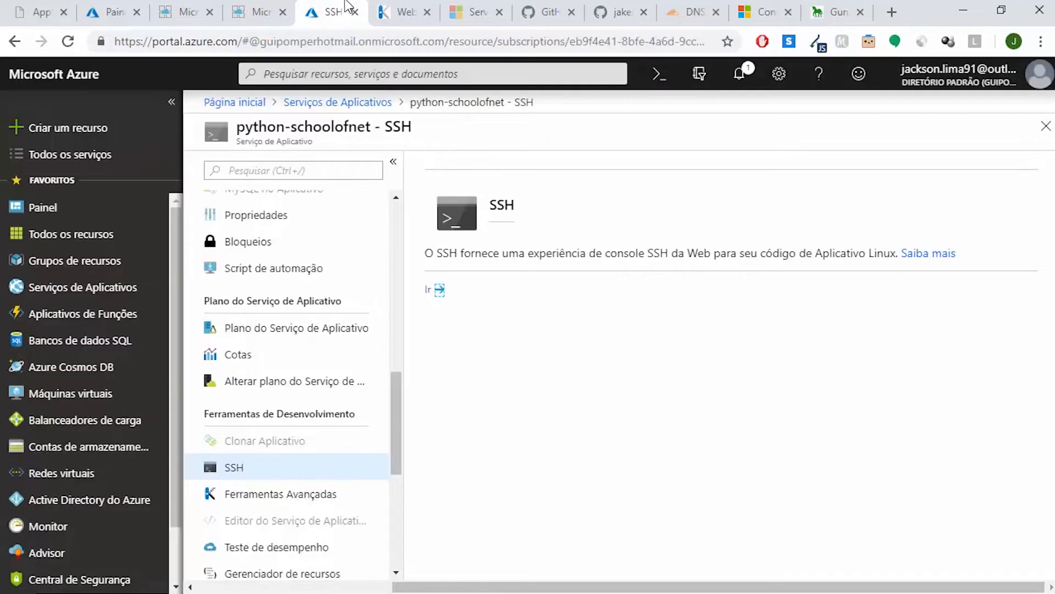
click(291, 497)
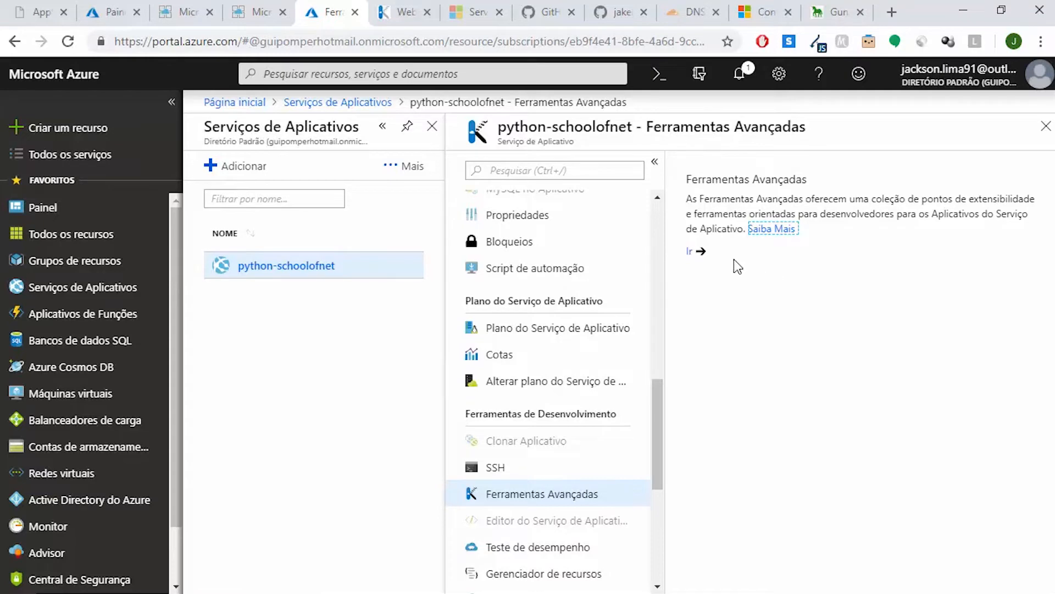
click(695, 254)
click(447, 12)
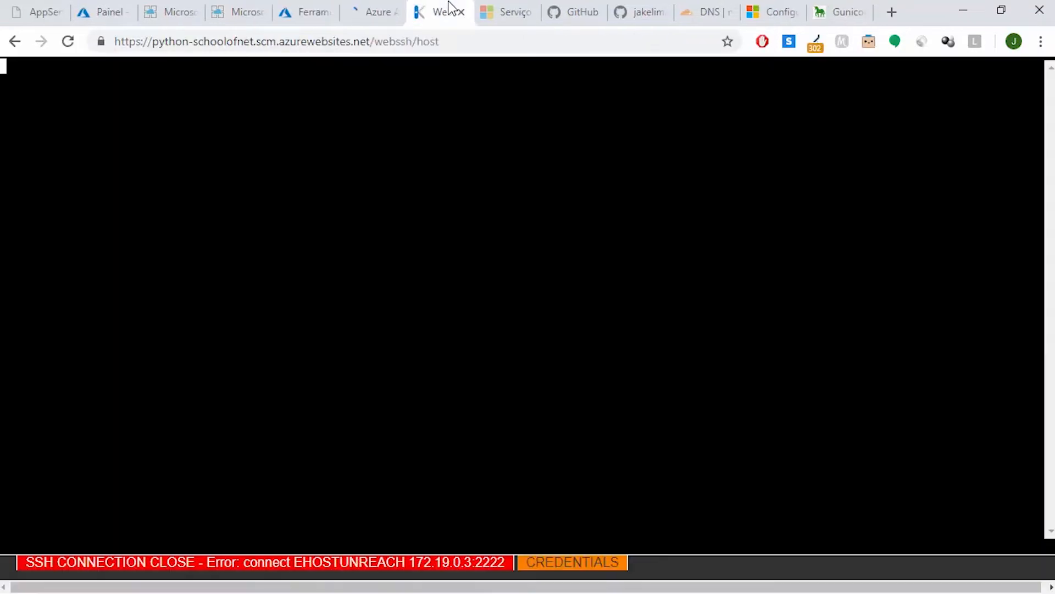
click(460, 13)
click(377, 7)
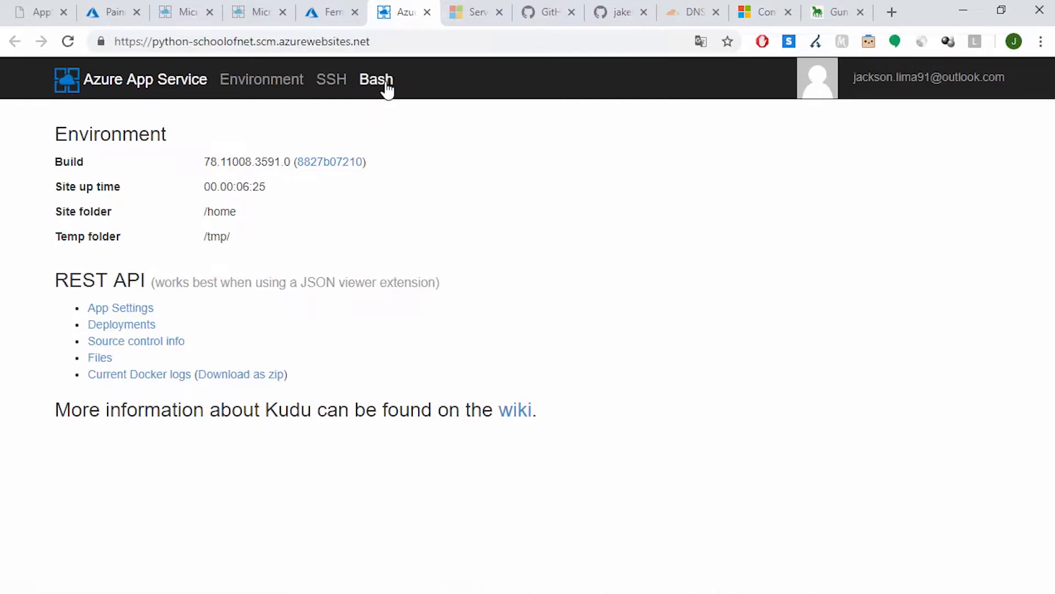
click(376, 80)
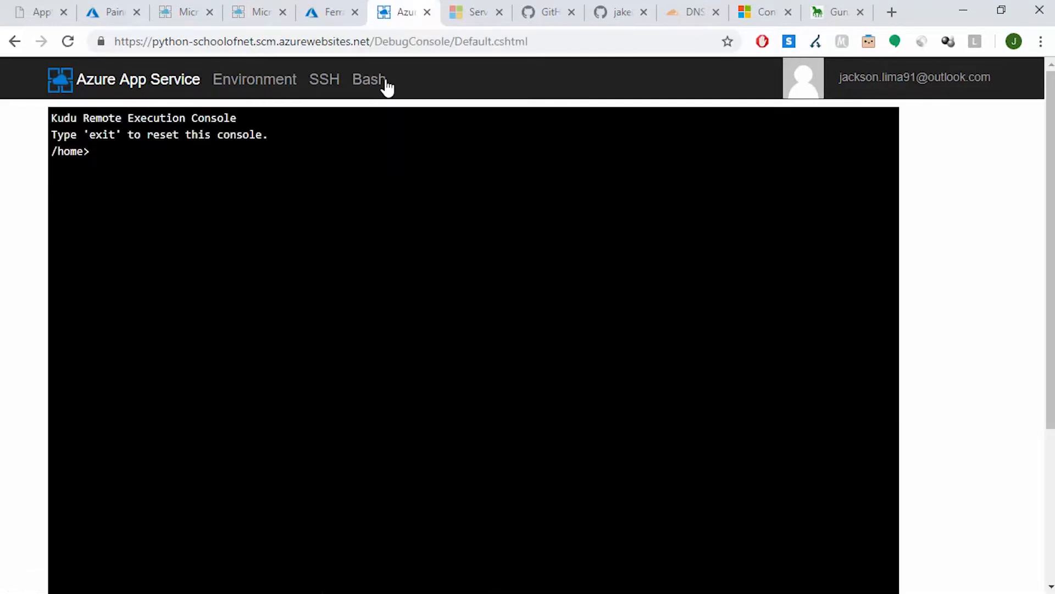
In the Kudu console, list the /home folder, change into site and list its contents
text(ls)
key(Return)
text(cd si)
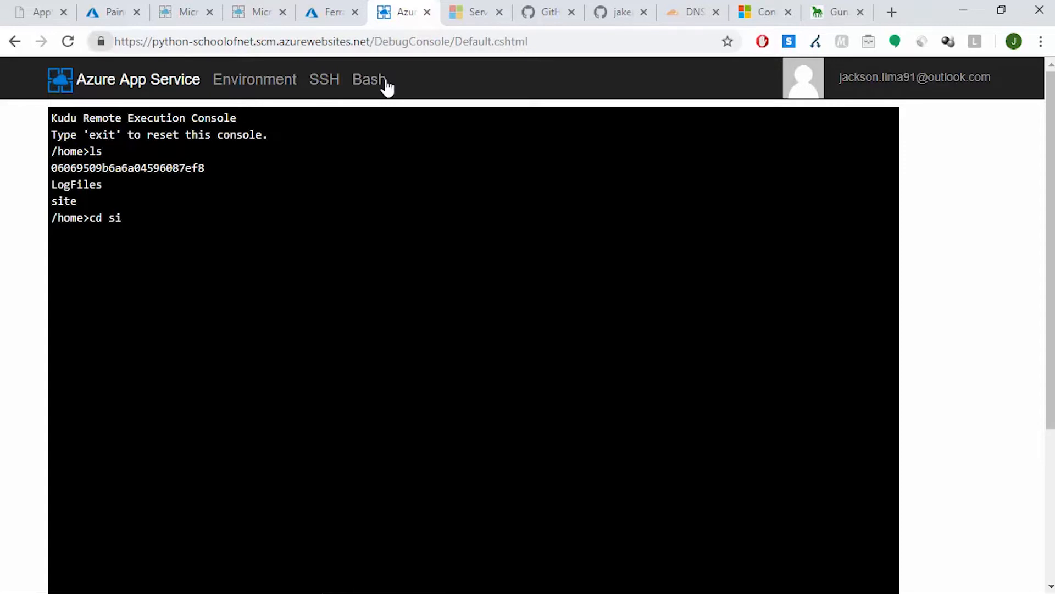
key(Tab)
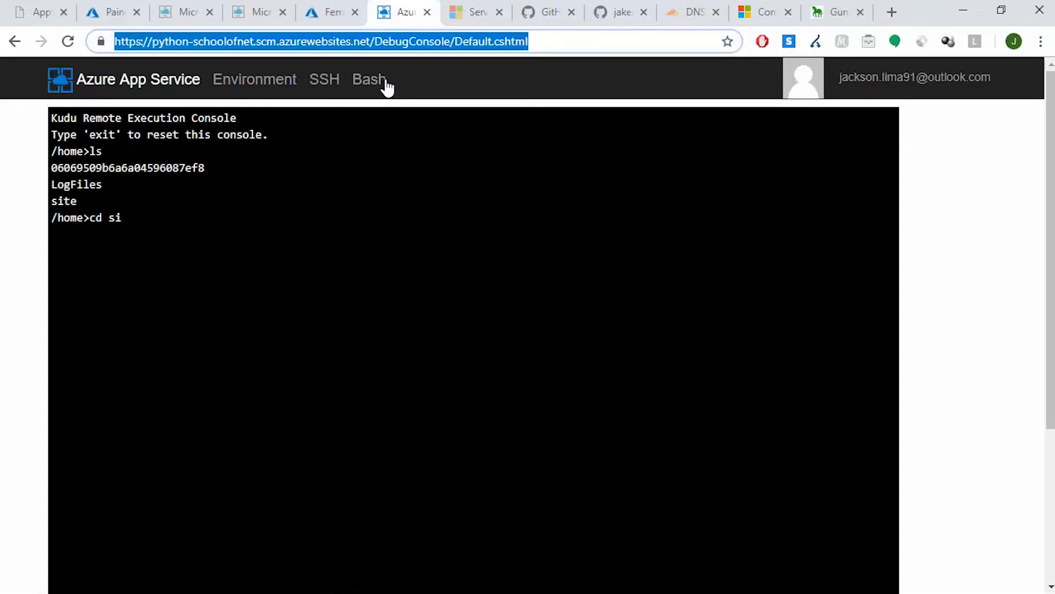
click(205, 206)
text(te)
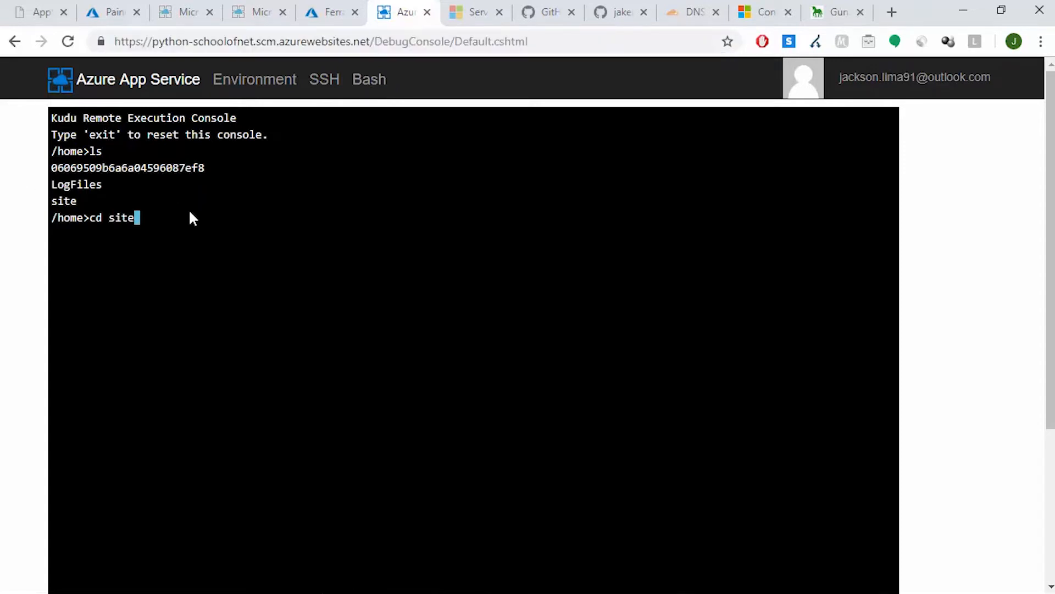
key(Return)
text(ls)
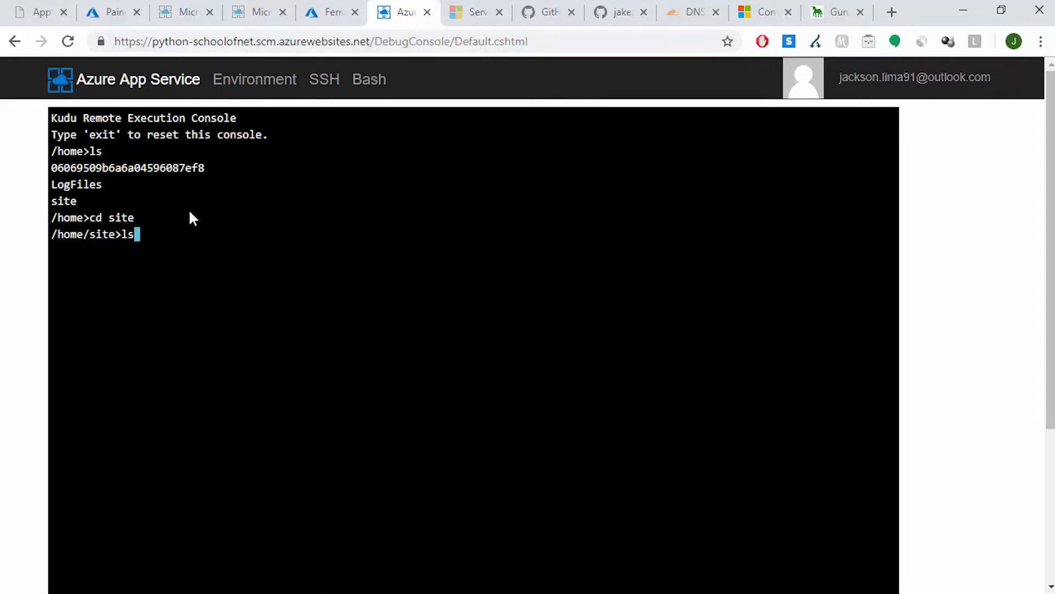
key(Return)
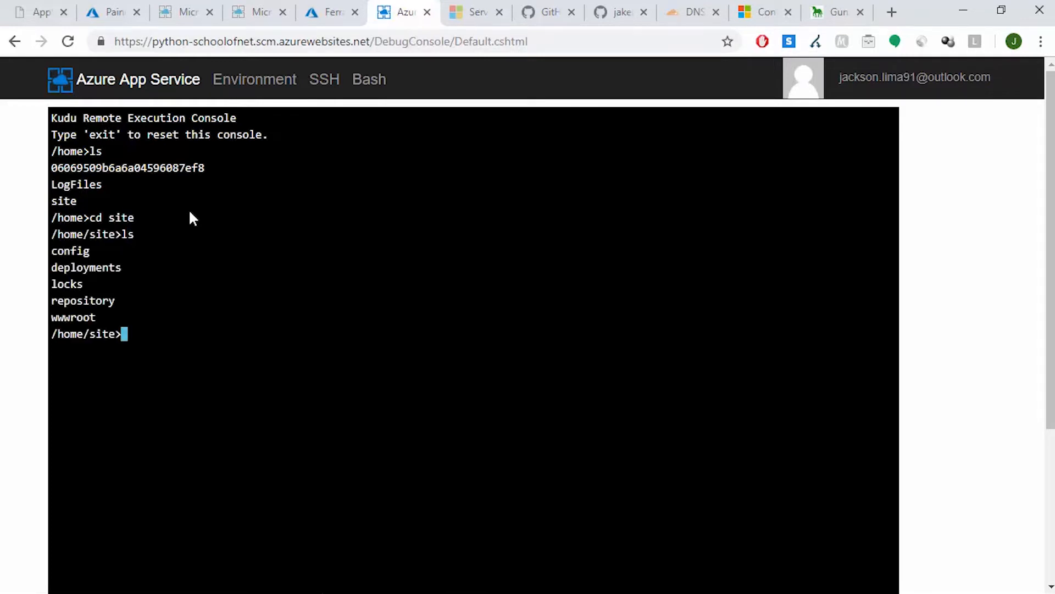
Change into the wwwroot folder and list the deployed project files
text(cd www)
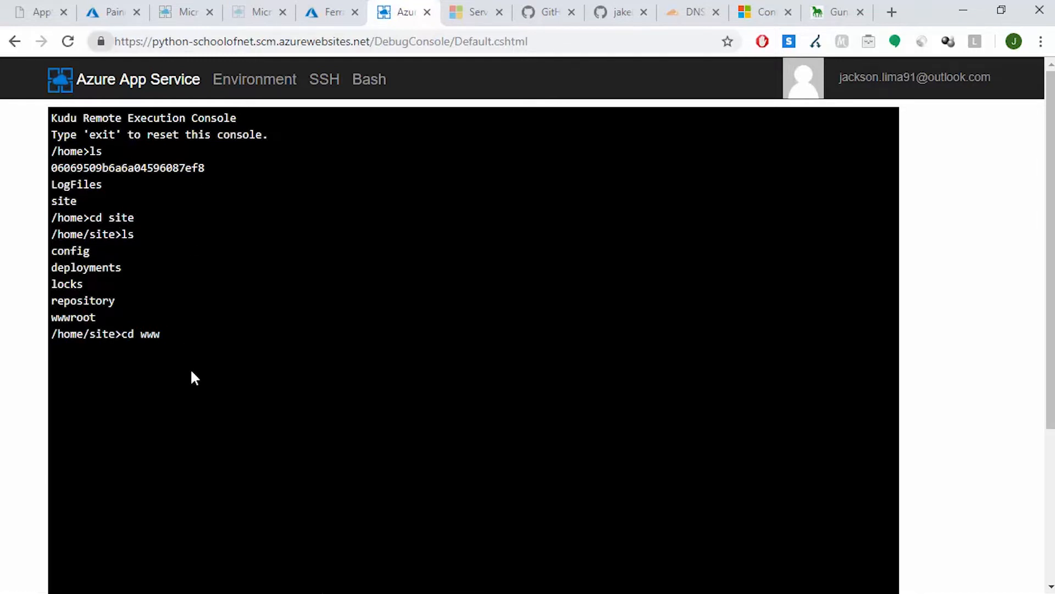
text(root)
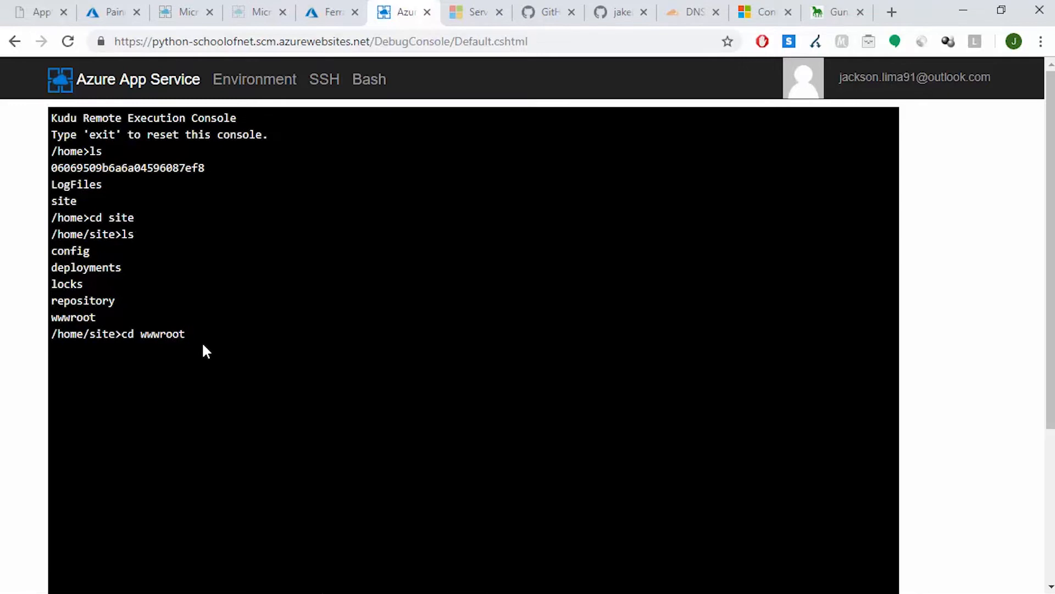
key(Return)
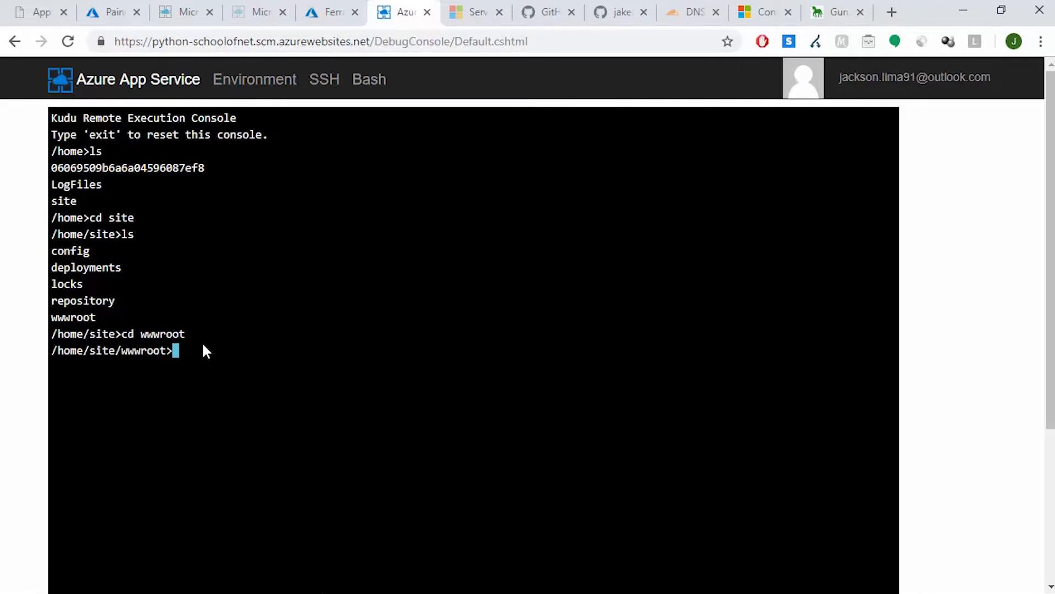
key(Return)
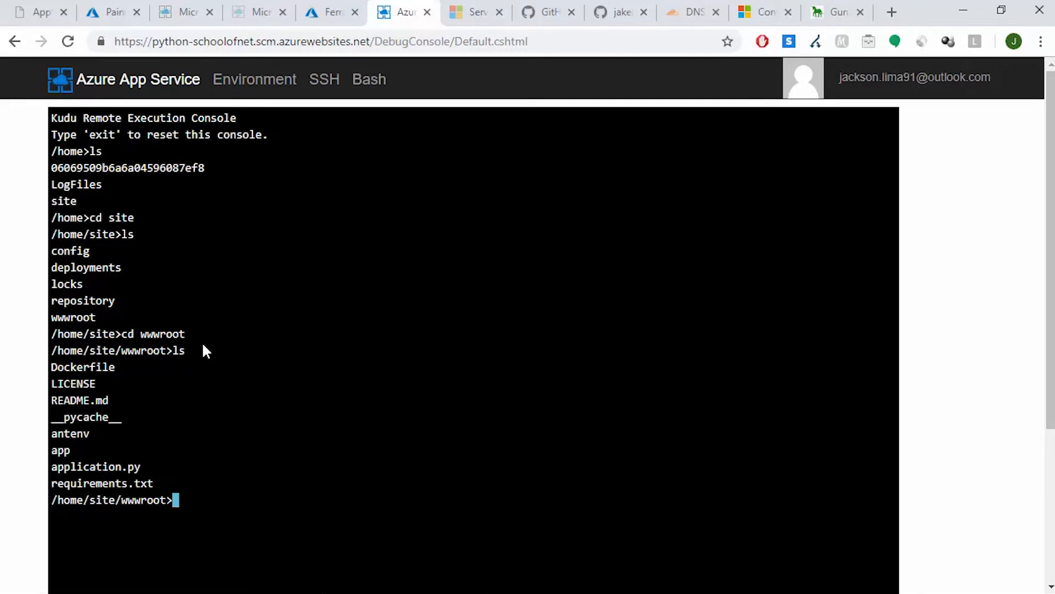
Change into the deployed app folder inside wwwroot and list its files
text(cd app)
key(Return)
text(ls)
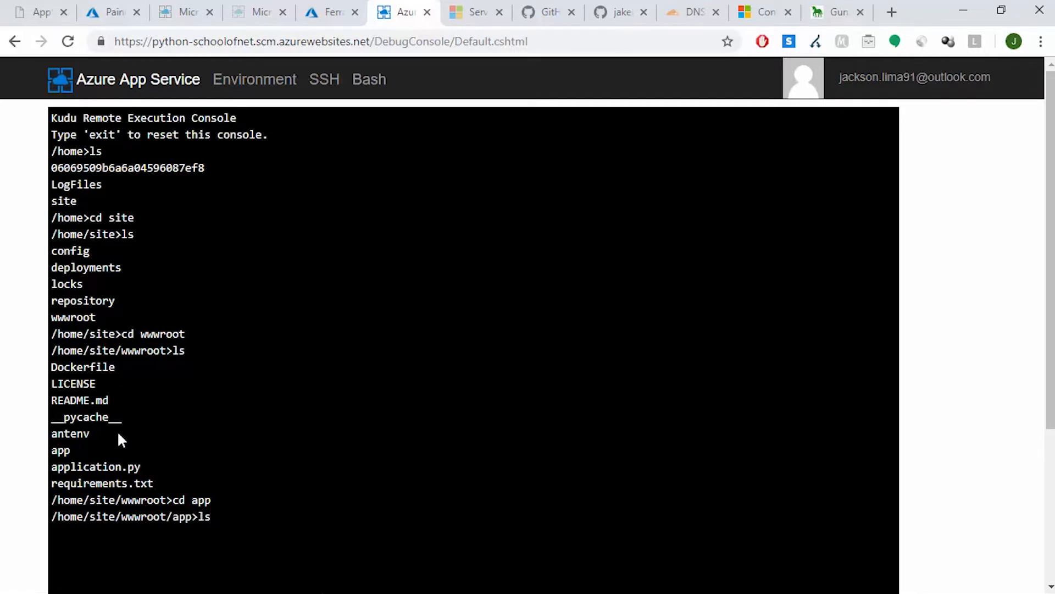
key(Return)
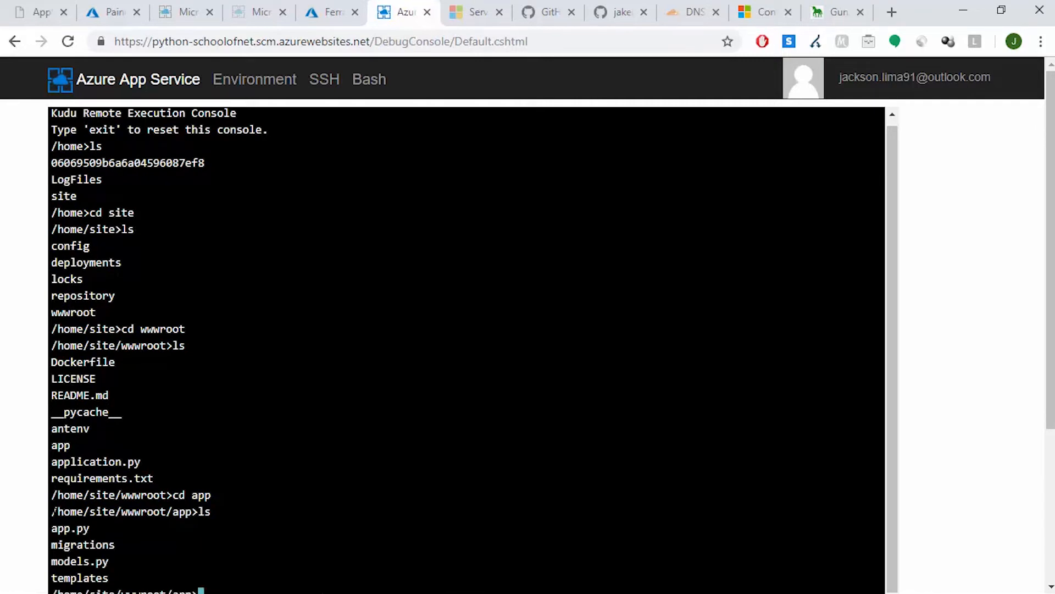
Copy the console path /home/site/wwwroot/app into the Startup File after "--chdir" and change the module reference to "app:app"
drag(52, 511, 192, 512)
key(ctrl+c)
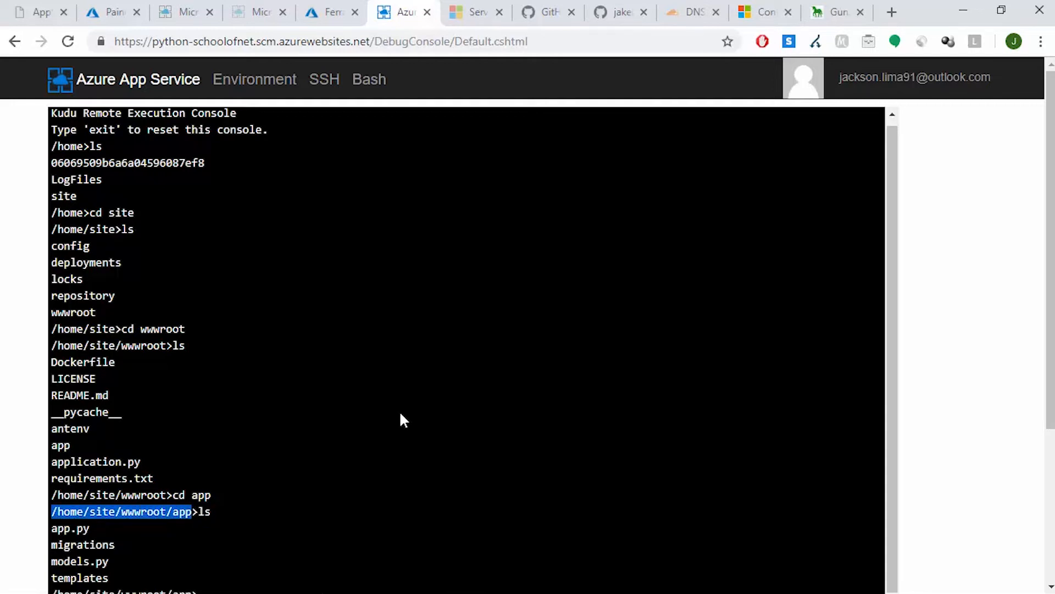
click(112, 11)
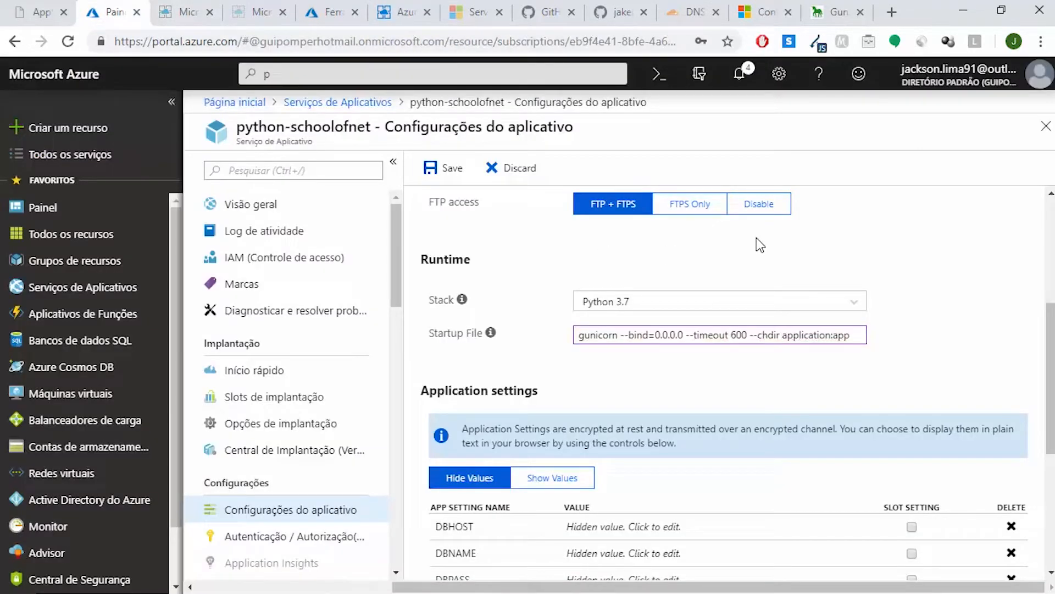
key(ctrl+v)
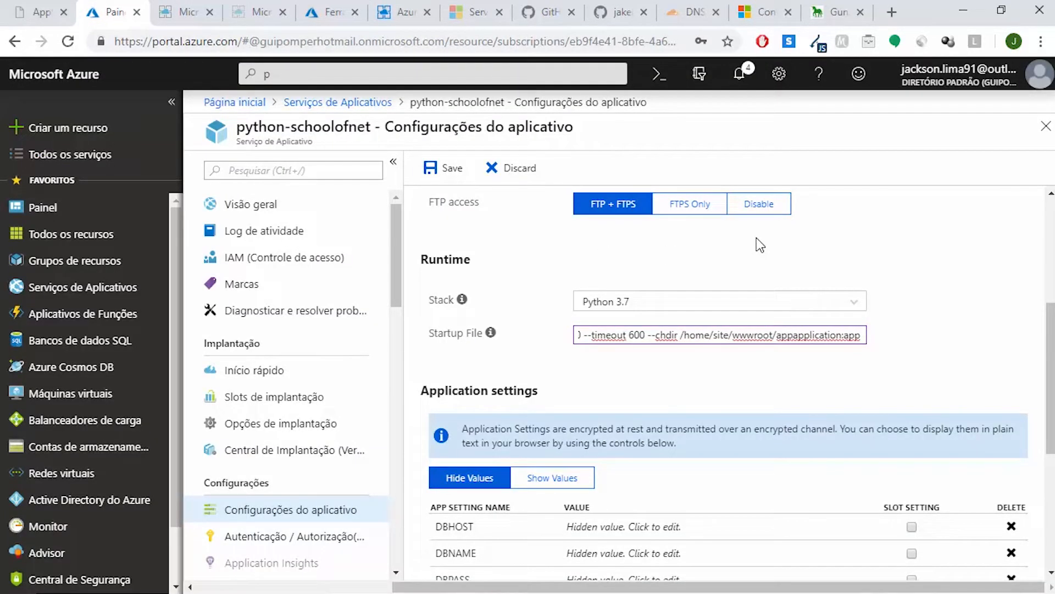
text(/)
key(BackSpace)
key(Delete)
key(Delete)
key(Delete)
key(Delete)
key(Delete)
key(Delete)
key(Delete)
key(Delete)
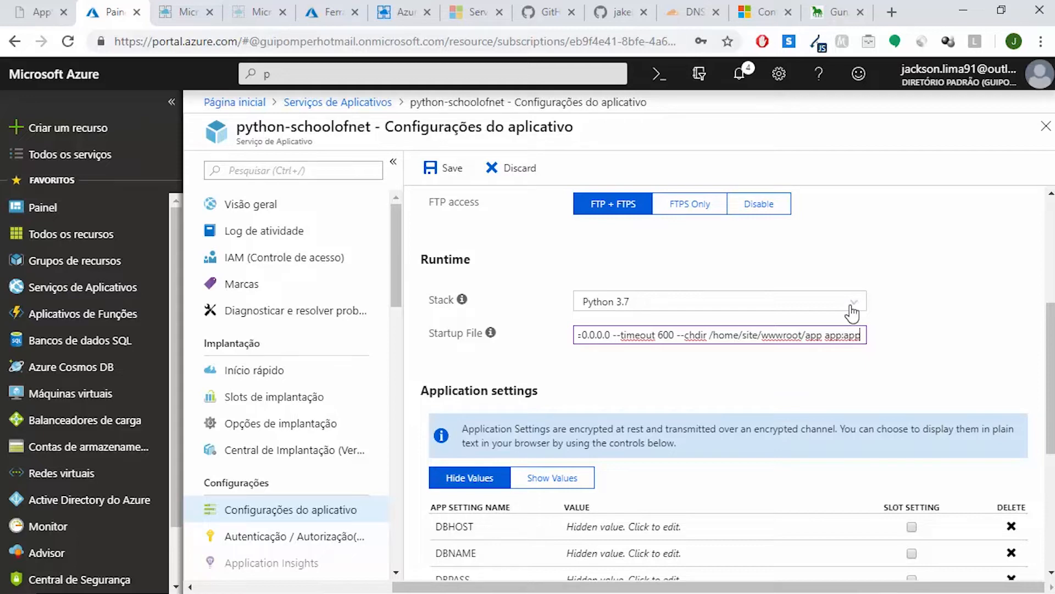
Switch to Visual Studio Code, open app.py and review how the Flask app object, database settings and routes are defined
click(599, 588)
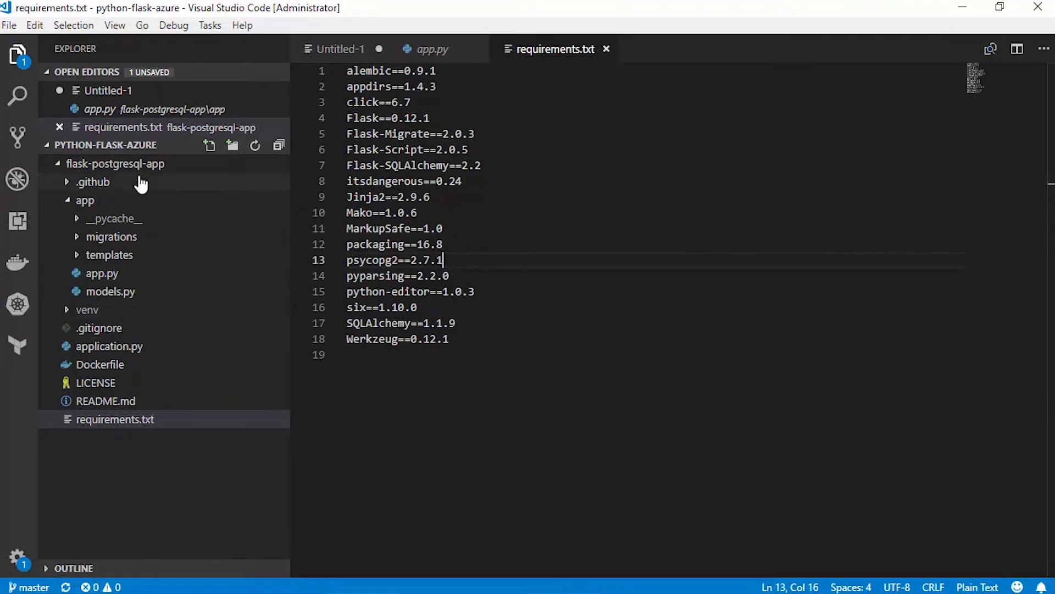
click(159, 275)
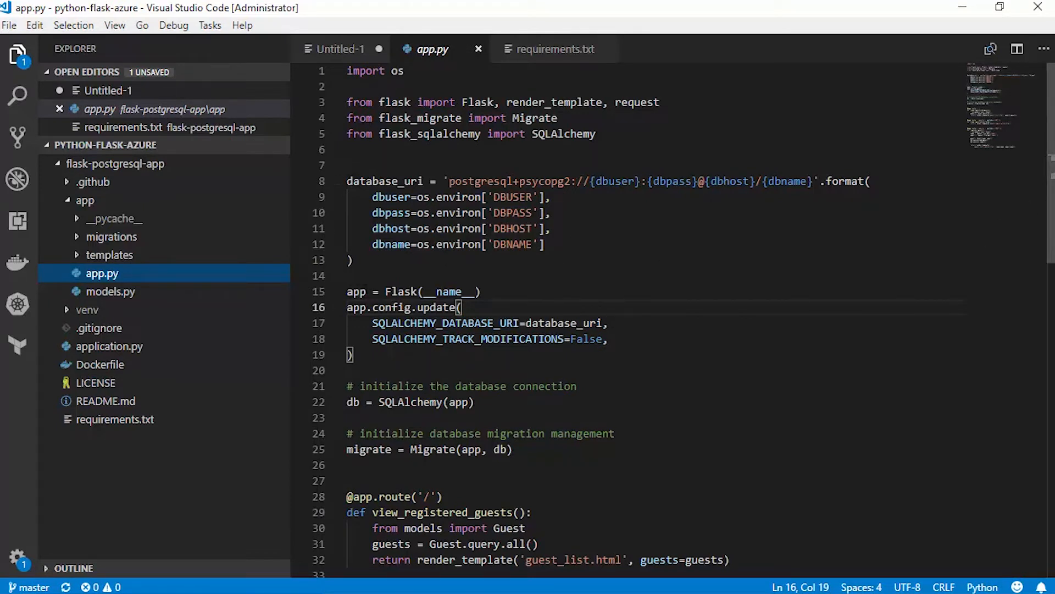
scroll(626, 319, down, 2)
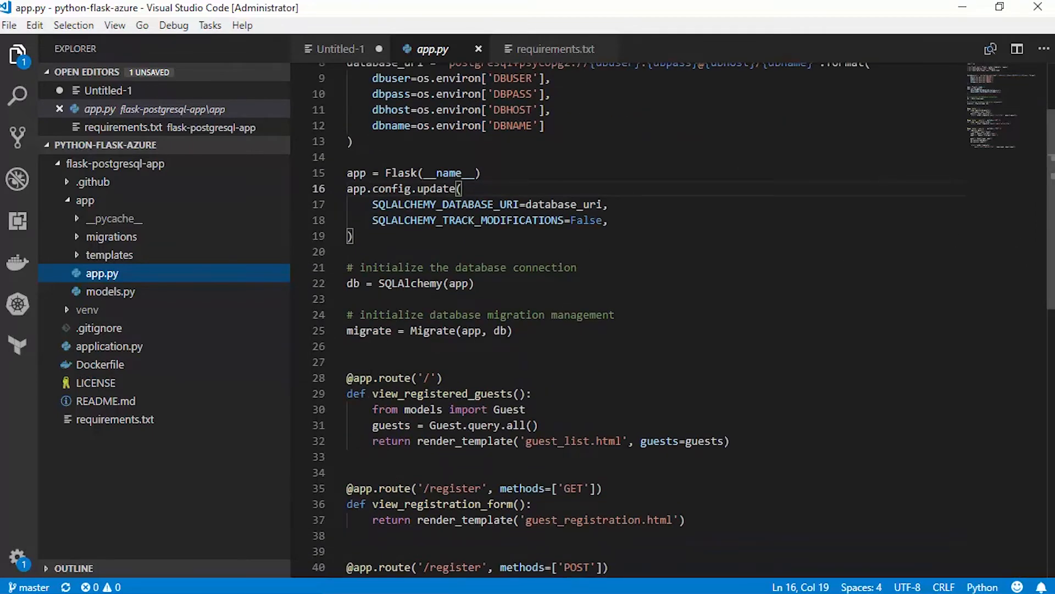
scroll(957, 239, down, 1)
scroll(957, 239, up, 2)
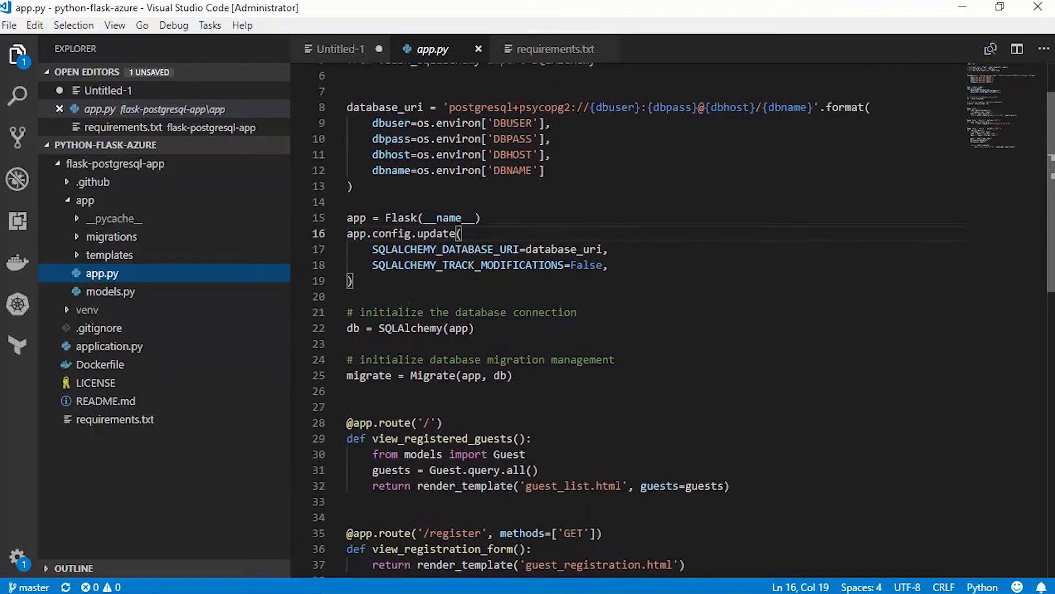
scroll(626, 318, up, 2)
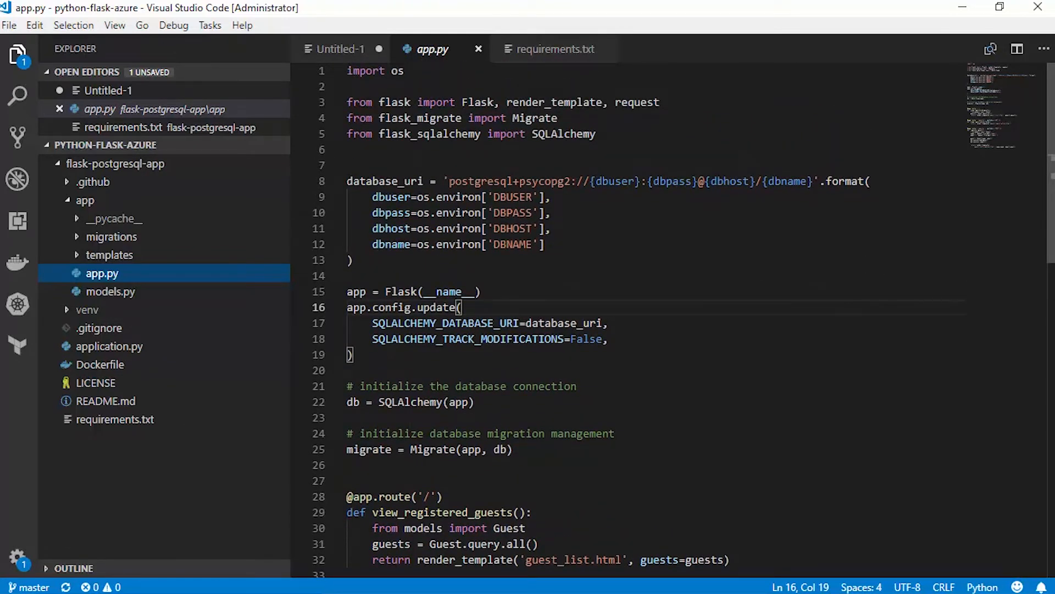
Return to the Azure portal in Chrome, check the end of the Startup File command and save the application settings
click(963, 8)
click(860, 335)
key(Right)
key(Right)
key(Right)
key(Right)
key(Right)
key(Right)
key(Right)
key(Right)
key(Right)
key(Right)
key(Right)
key(Right)
key(Right)
key(Right)
key(Right)
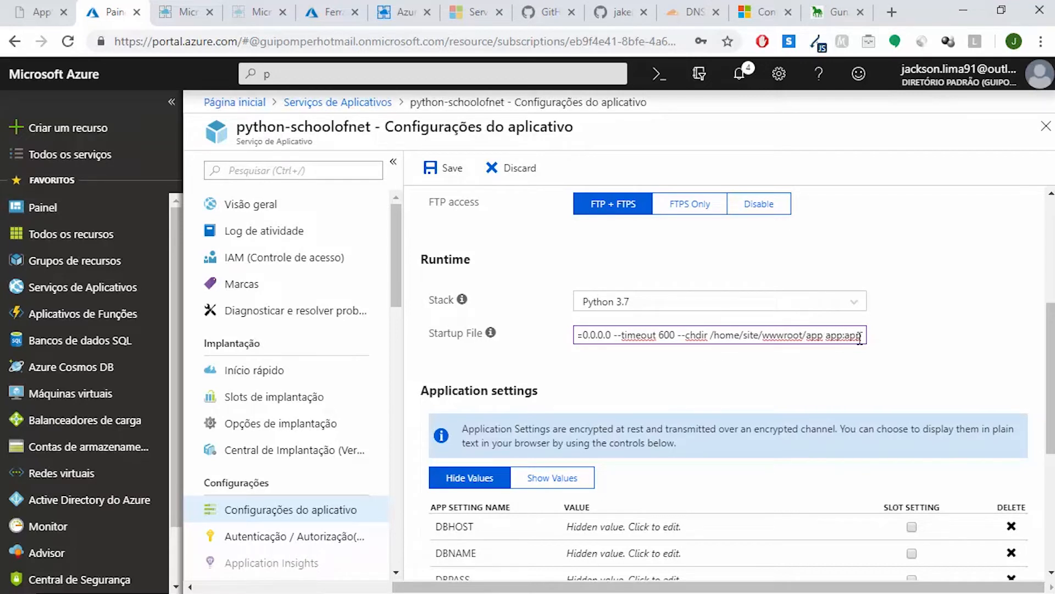
click(438, 175)
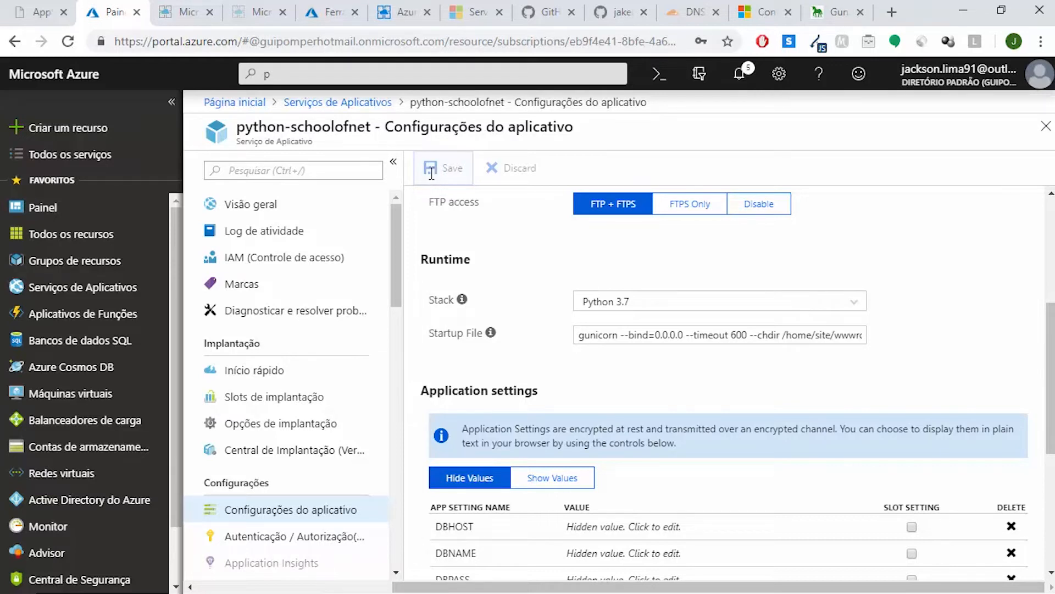
Reload the python-schoolofnet.azurewebsites.net site to test the deployed app with the new startup command
click(252, 14)
click(205, 318)
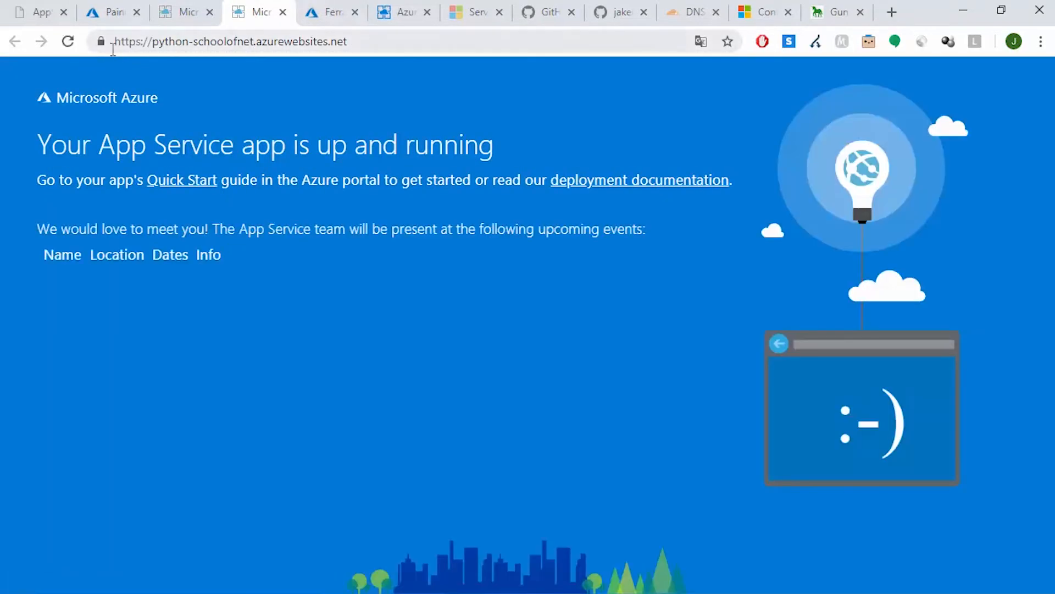
click(69, 42)
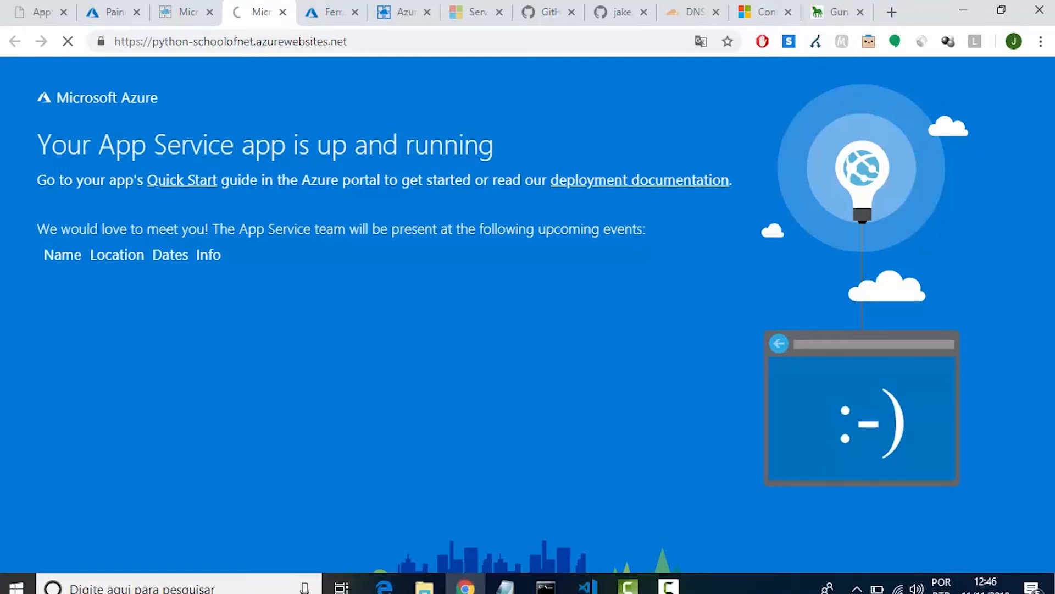
click(598, 586)
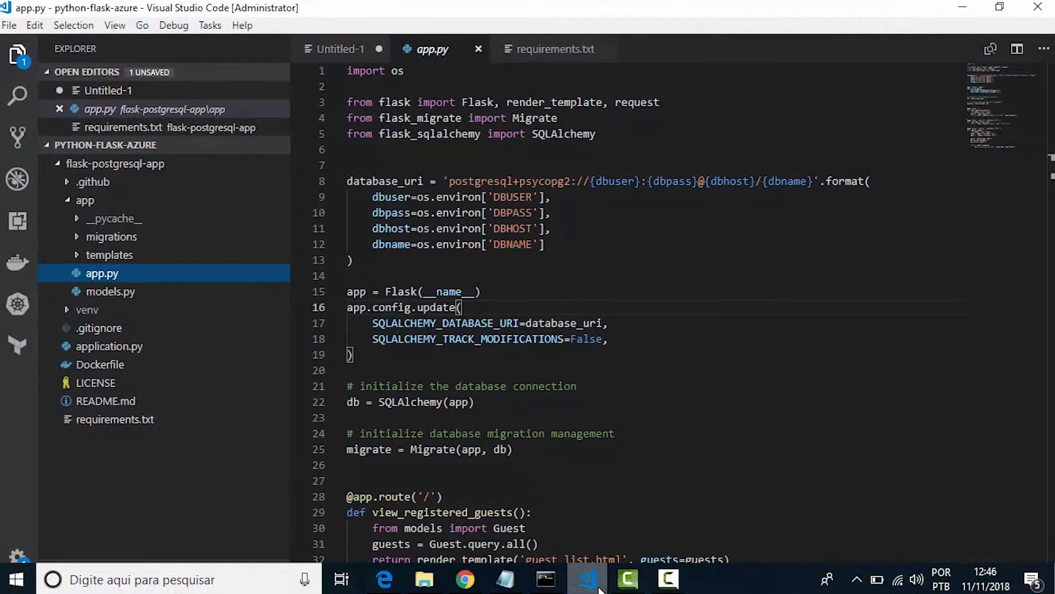
click(598, 586)
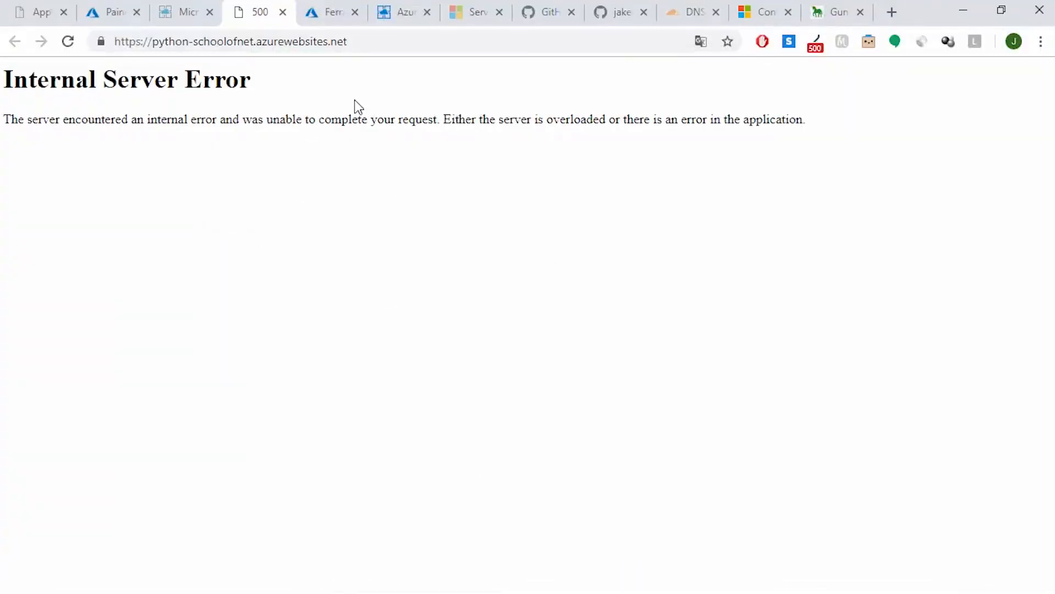
Go back to the application settings in the Azure portal and recheck the Startup File command
click(181, 7)
click(116, 6)
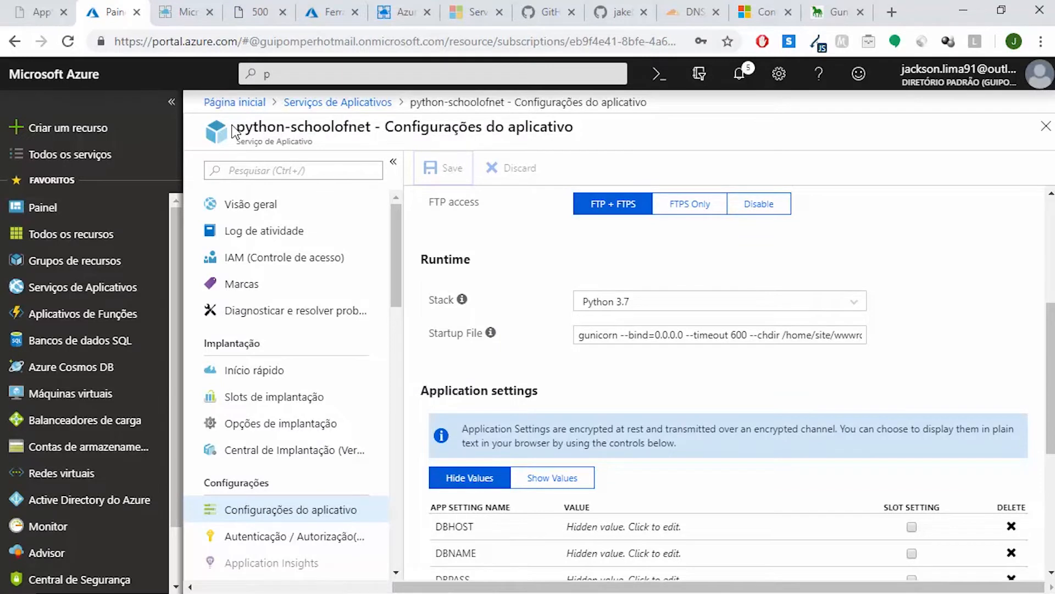
click(582, 336)
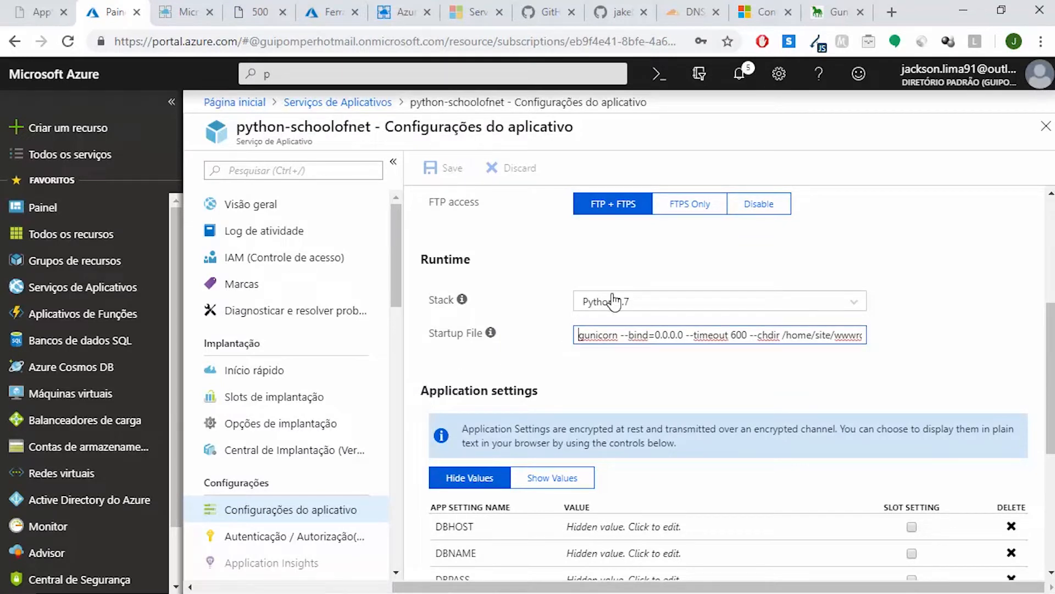
Enable file system application logging in the app's diagnostic logs with a retention period of 7 days and save
click(285, 312)
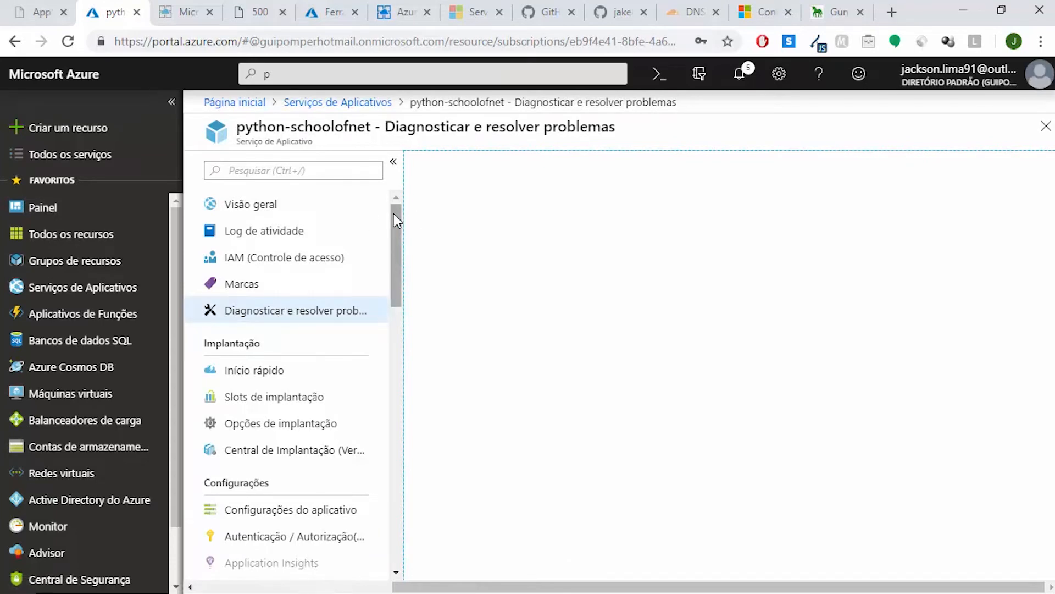
drag(394, 213, 394, 471)
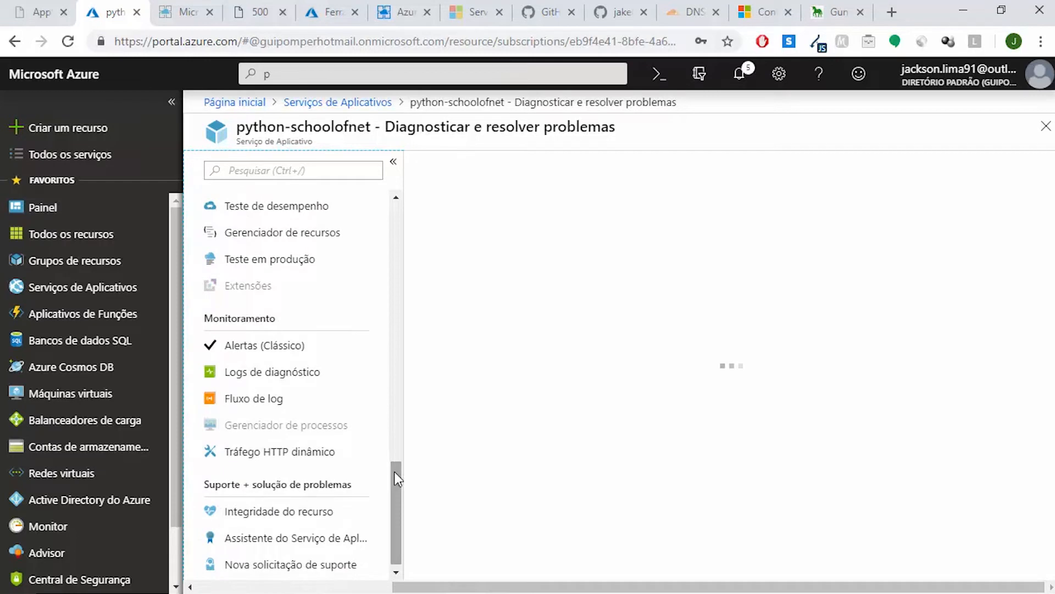
click(309, 374)
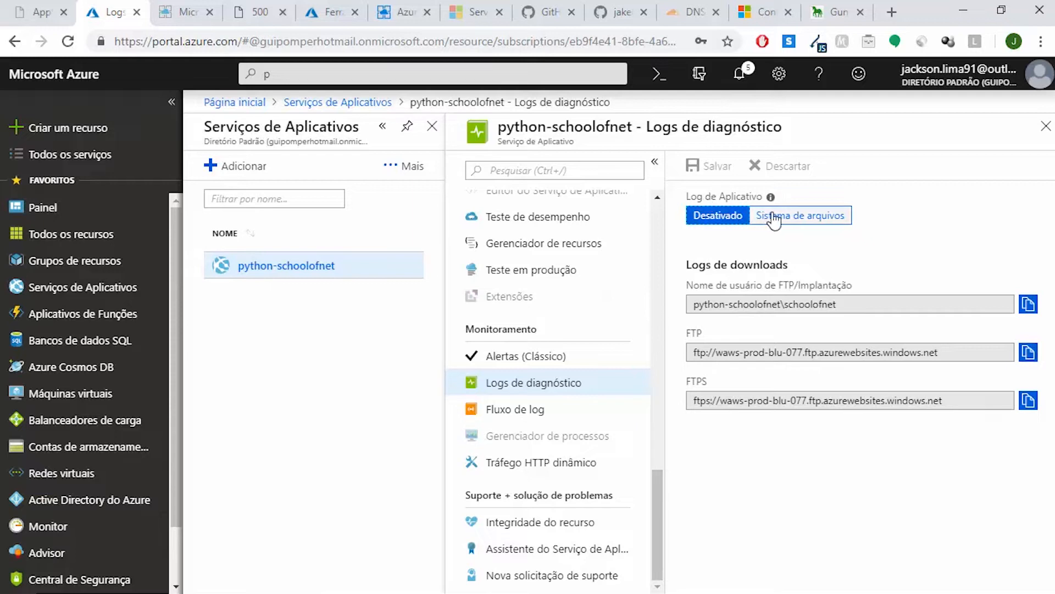
click(837, 220)
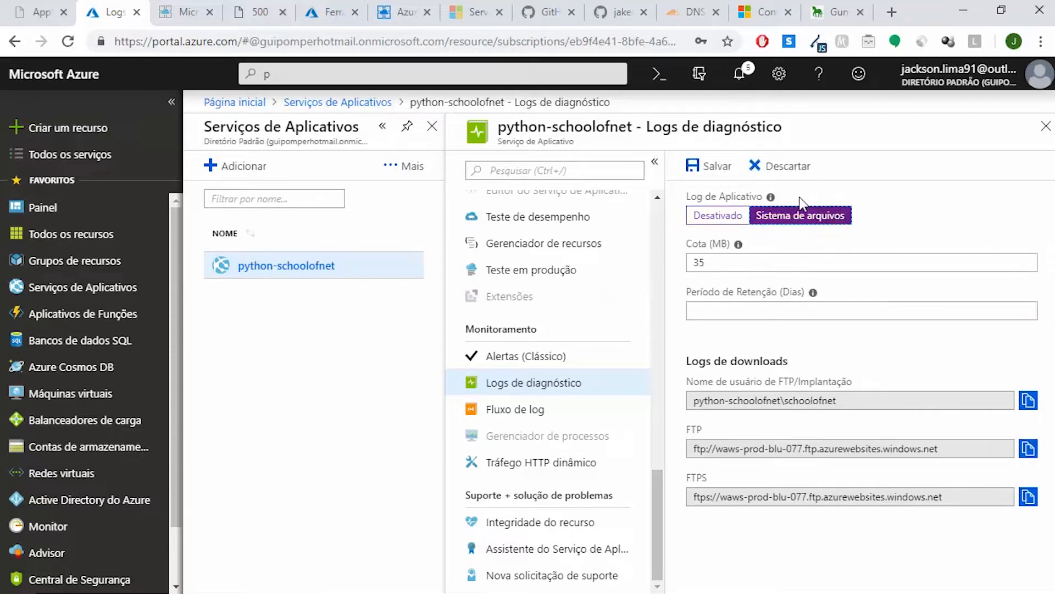
click(710, 168)
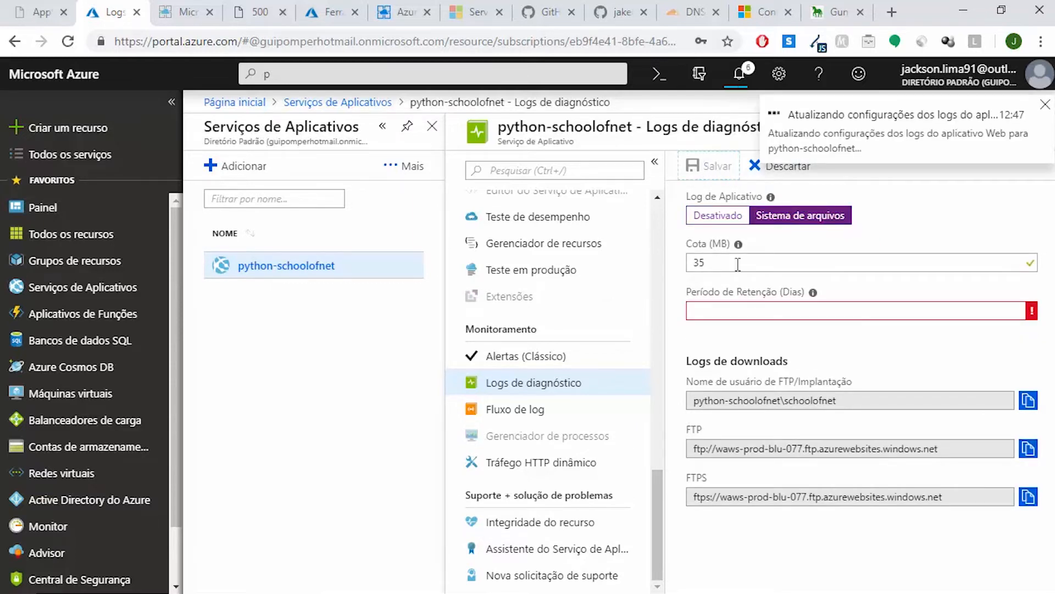
click(776, 305)
text(7)
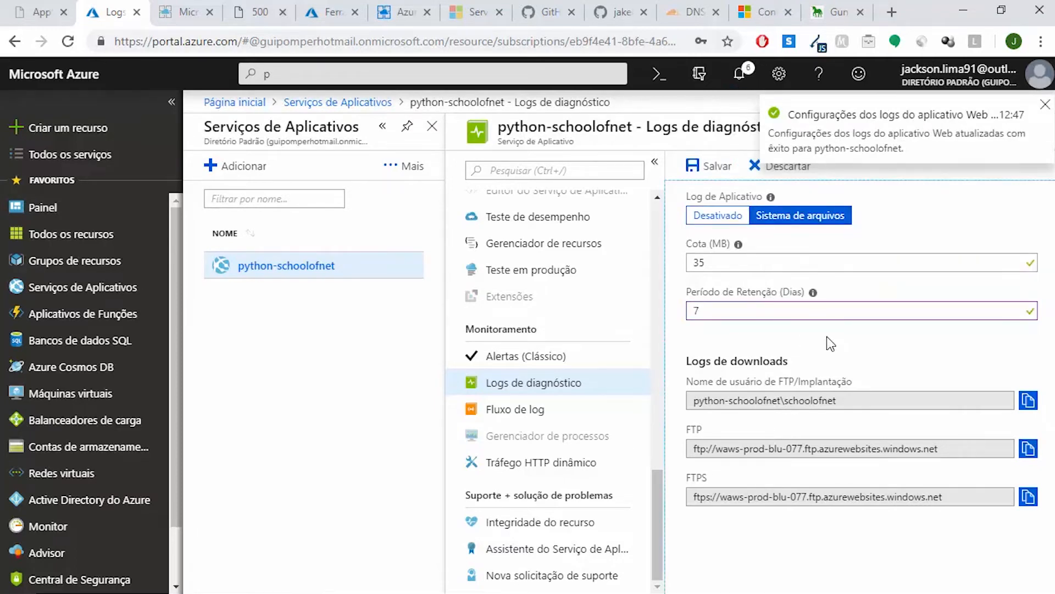
click(722, 168)
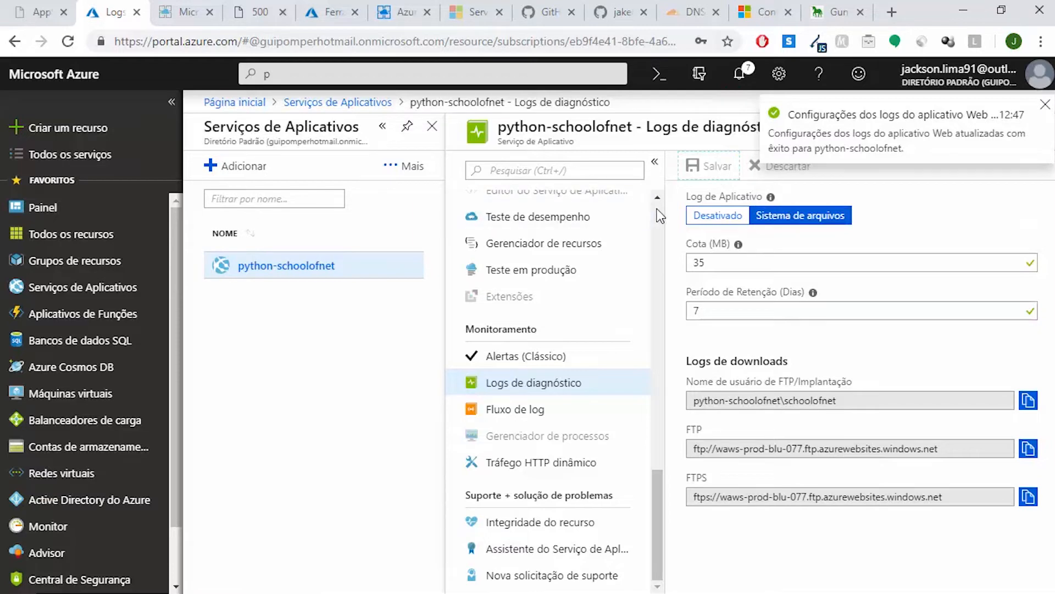
Open the app's page for diagnosing and solving problems, and reload the deployed site while it loads
scroll(659, 216, up, 5)
scroll(660, 216, up, 9)
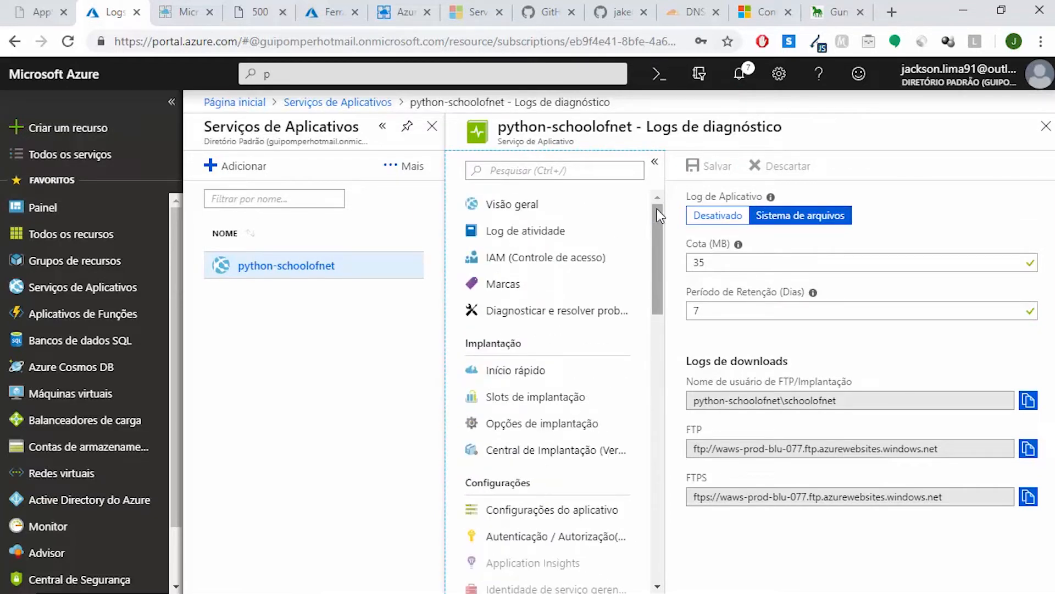
click(608, 319)
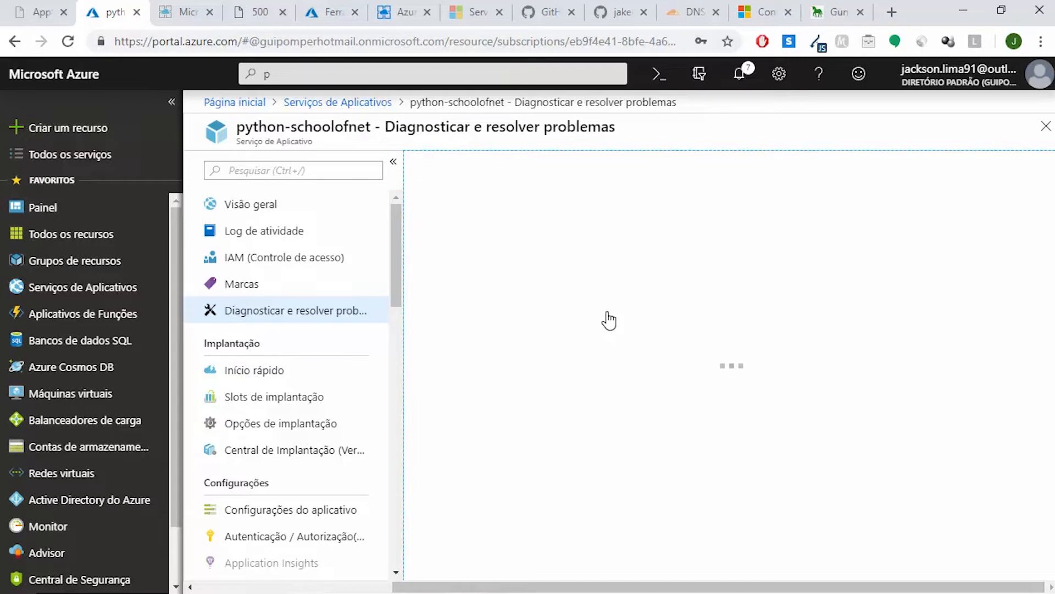
click(277, 3)
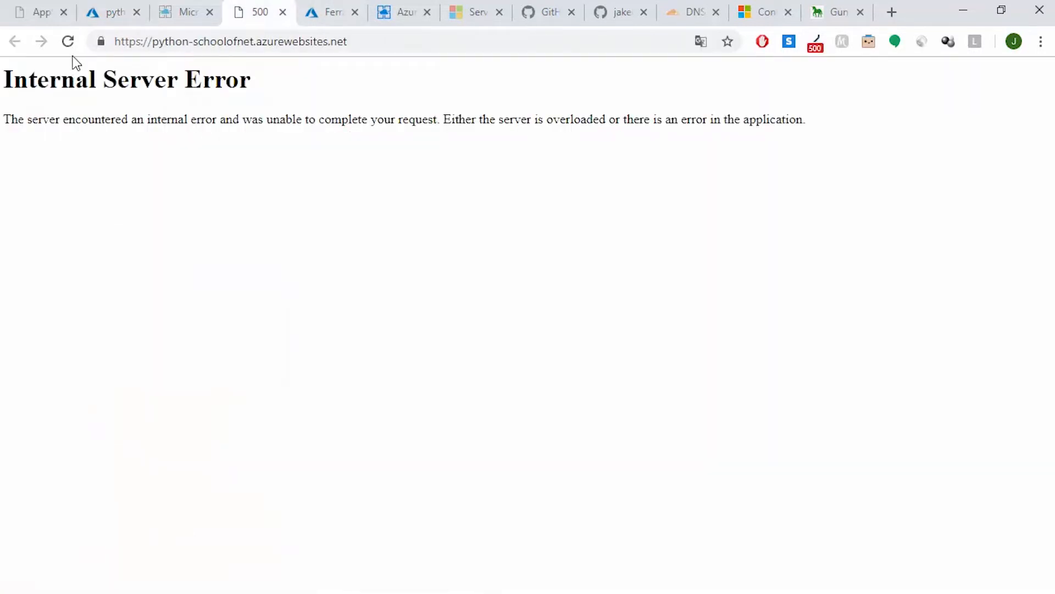
click(68, 41)
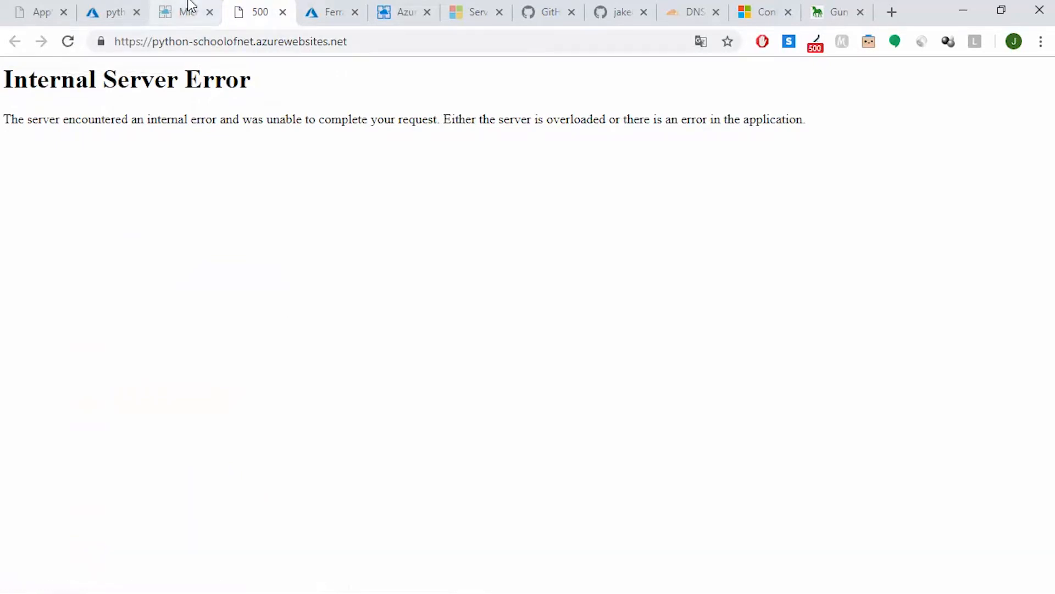
Open the full Application Logs from the Availability and Performance category of App Service Diagnostics
click(141, 4)
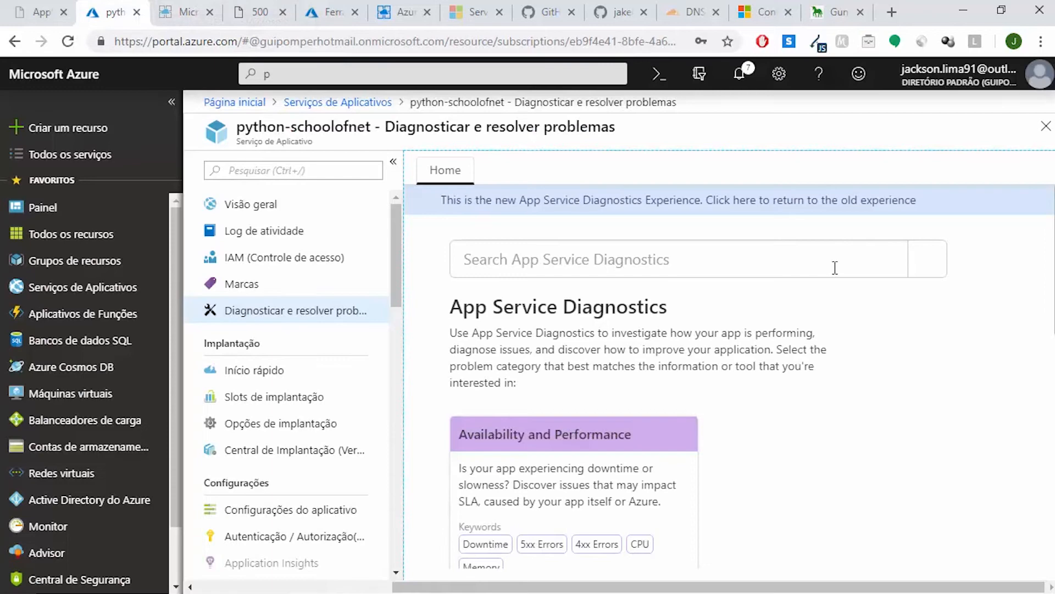
scroll(729, 376, down, 10)
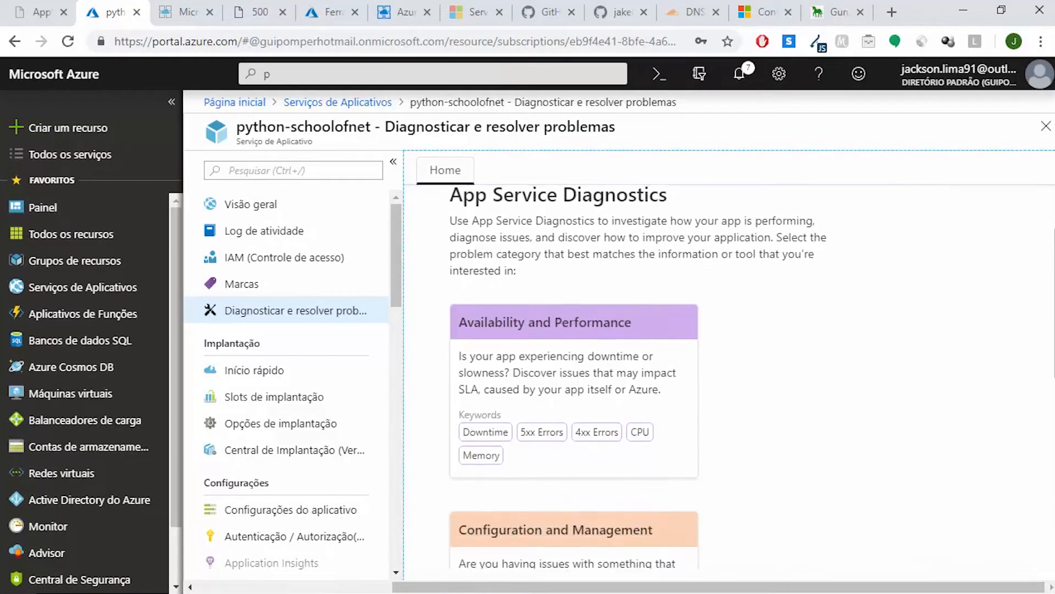
scroll(730, 376, down, 2)
scroll(729, 377, up, 8)
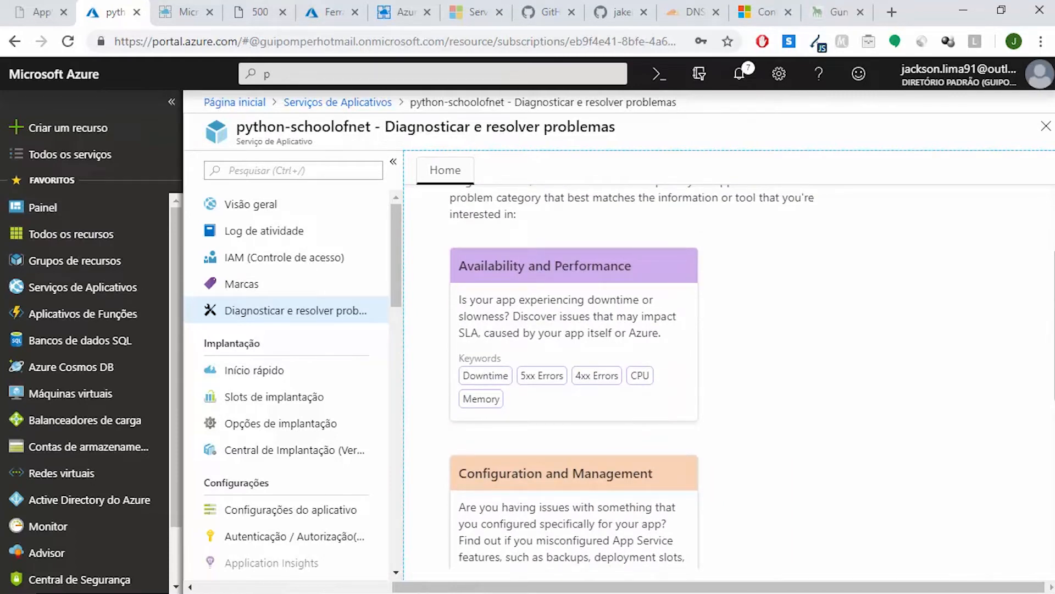
click(484, 378)
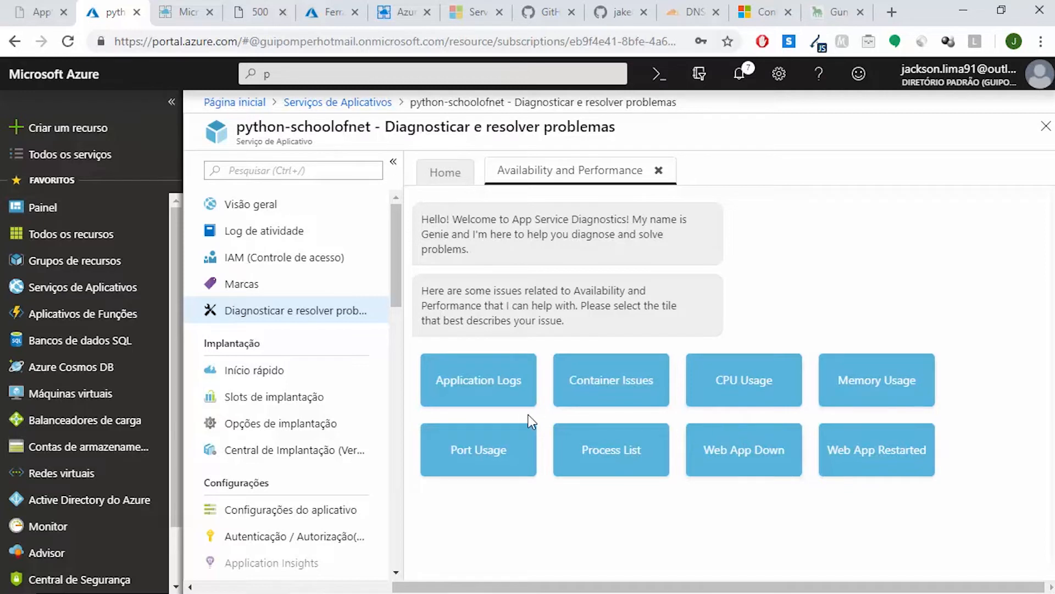
click(483, 387)
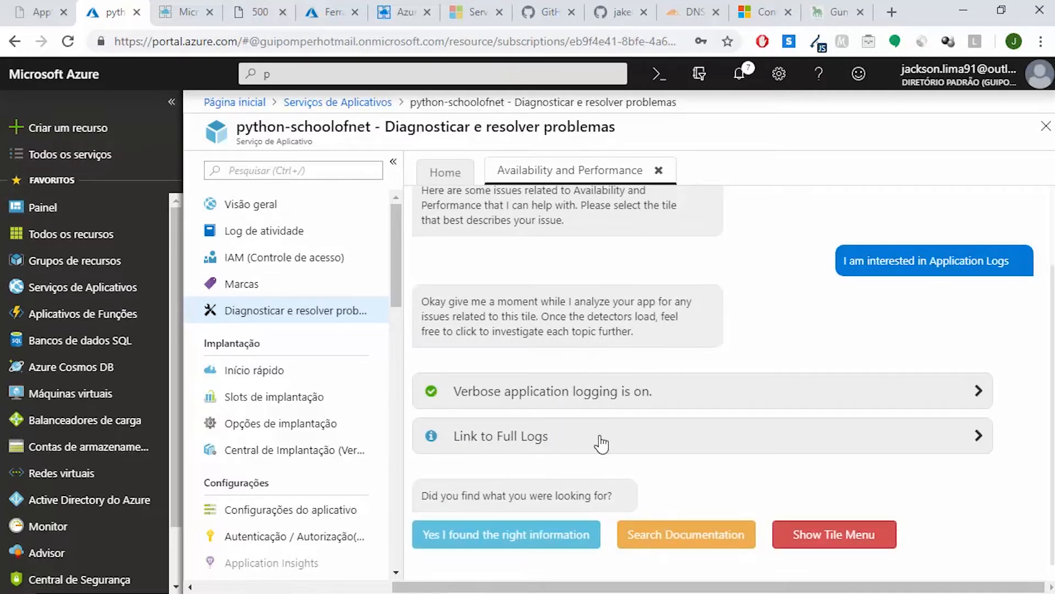
click(661, 448)
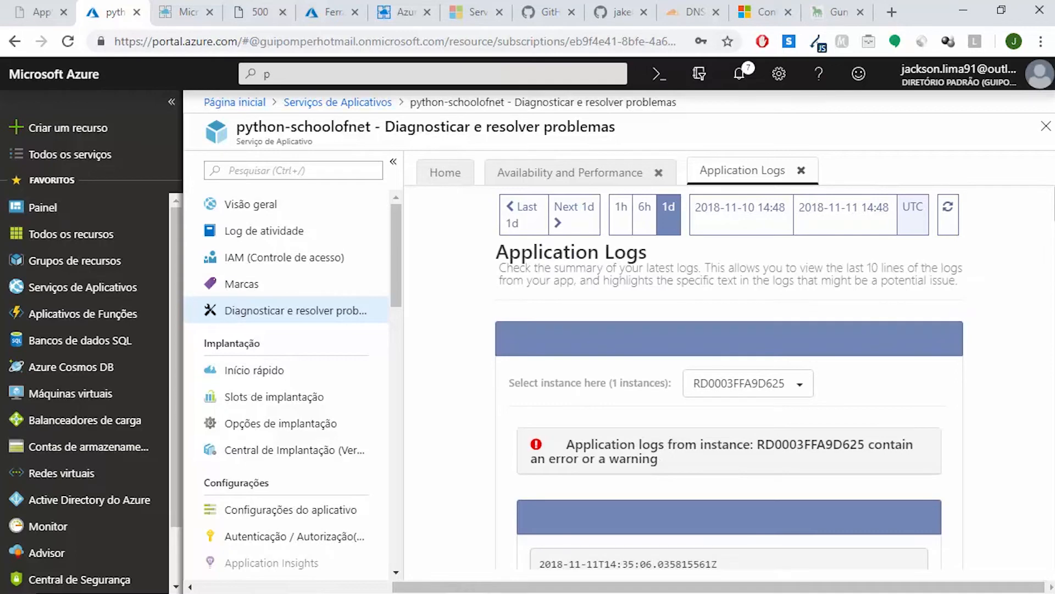
Read through the startup entries in the Application Logs, checking the Gunicorn commands executed at each app start
scroll(729, 379, down, 8)
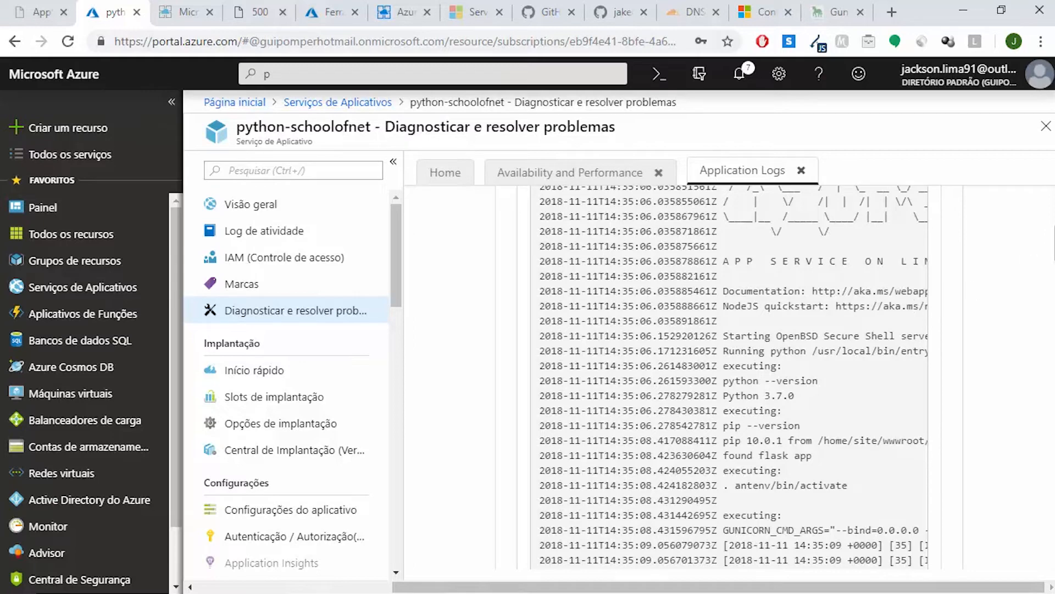
scroll(734, 378, down, 5)
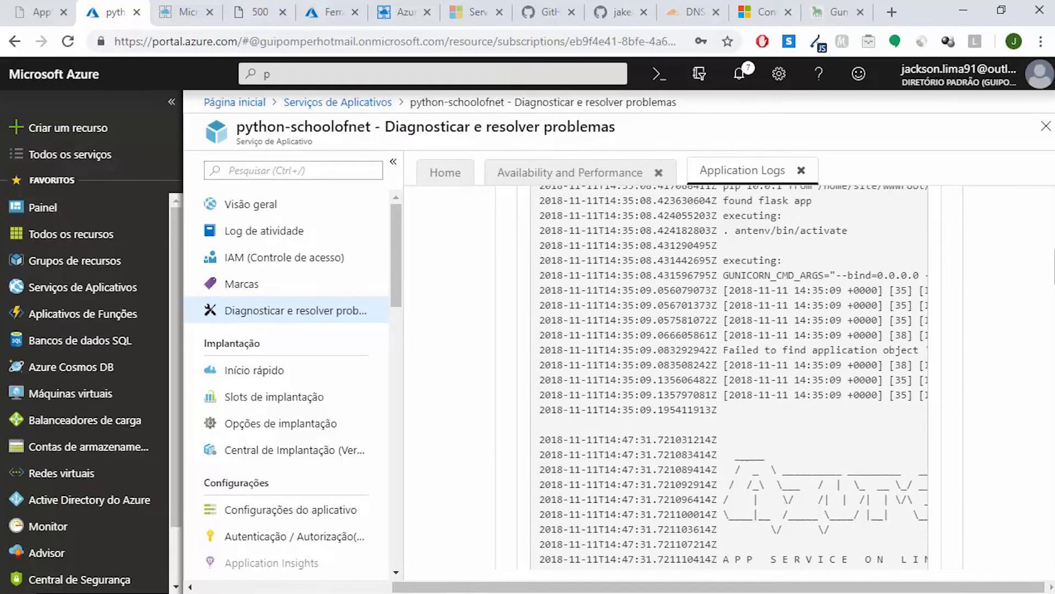
scroll(730, 379, down, 8)
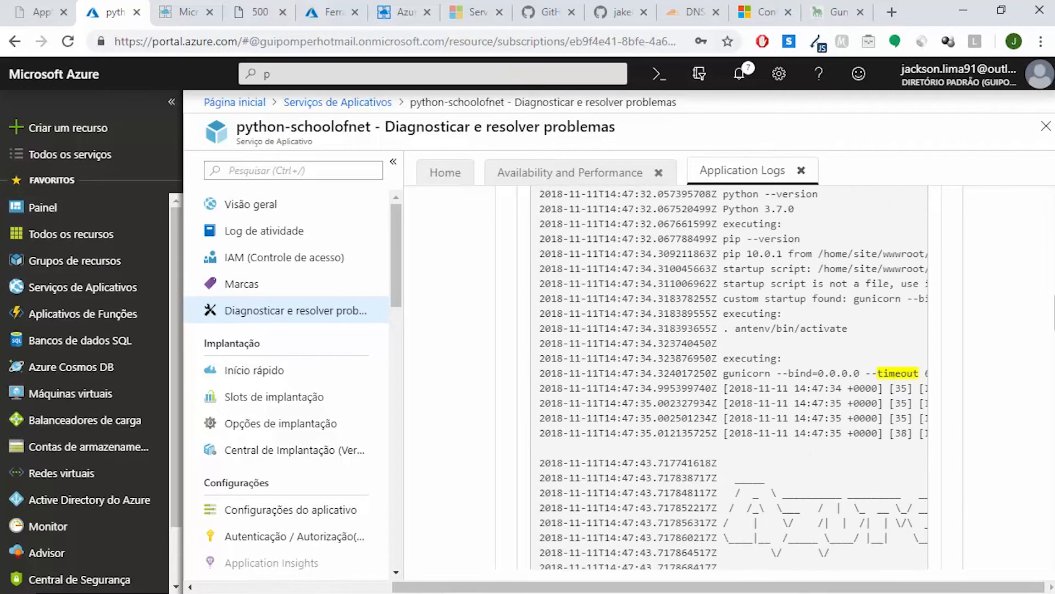
scroll(749, 341, down, 2)
drag(812, 363, 716, 370)
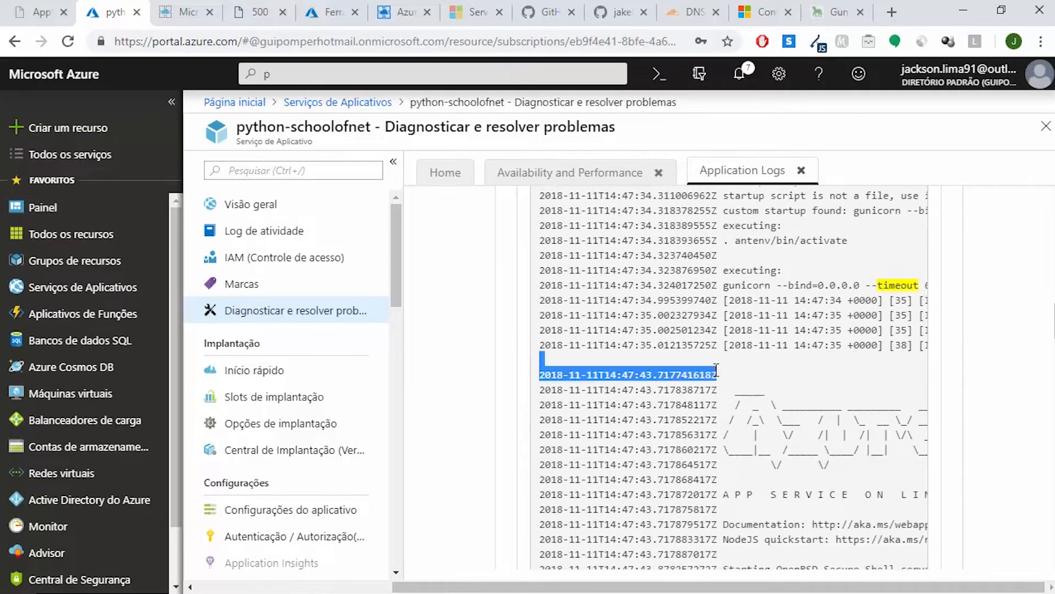
click(888, 287)
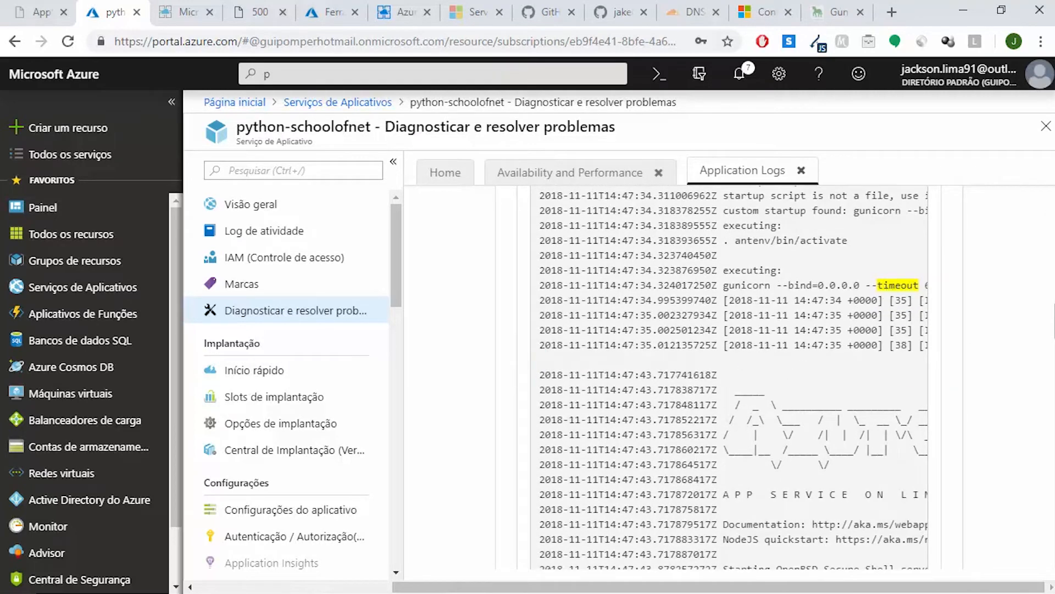
scroll(734, 374, down, 10)
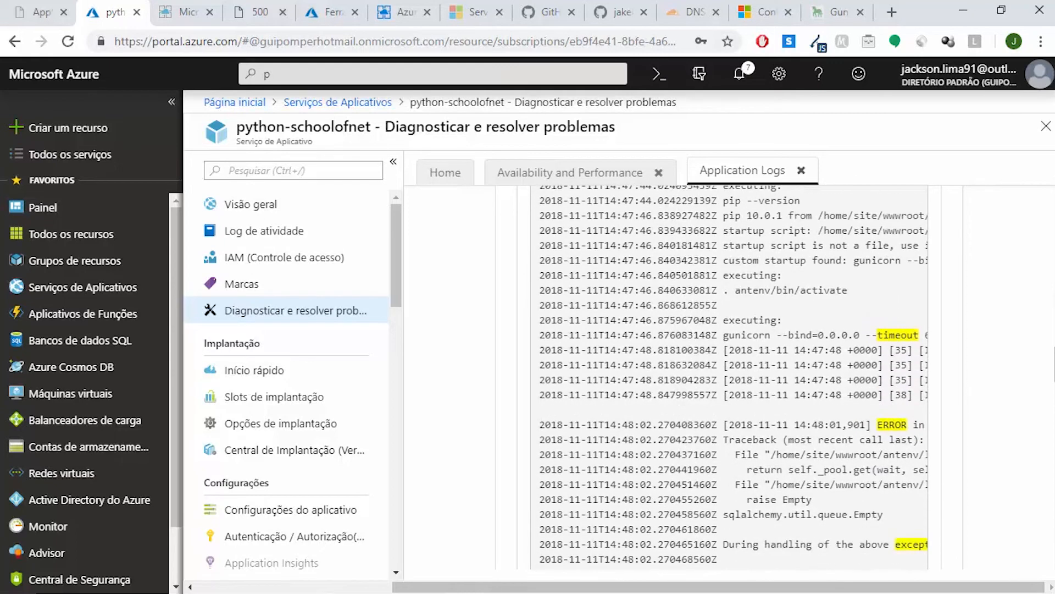
Examine the error and traceback lines logged after the latest Gunicorn start, reading across their full width
drag(817, 443, 702, 453)
click(783, 411)
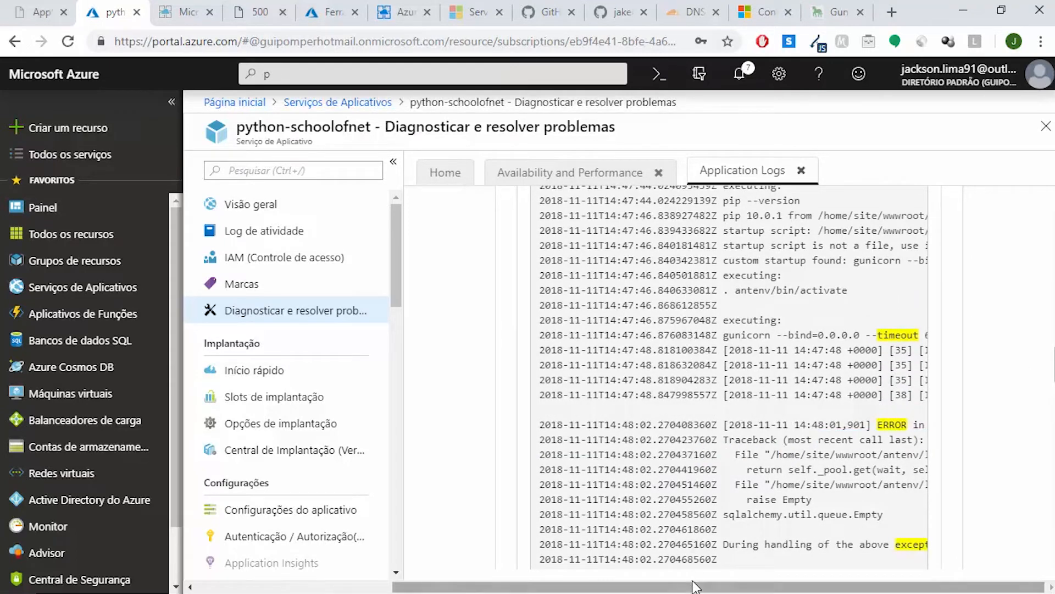
drag(835, 394, 704, 383)
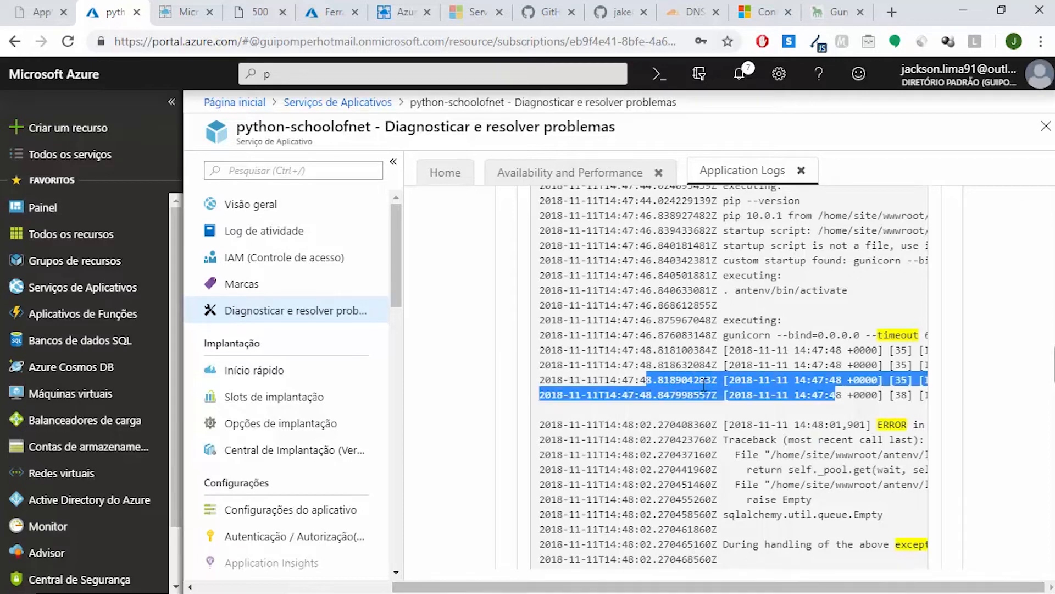
click(879, 426)
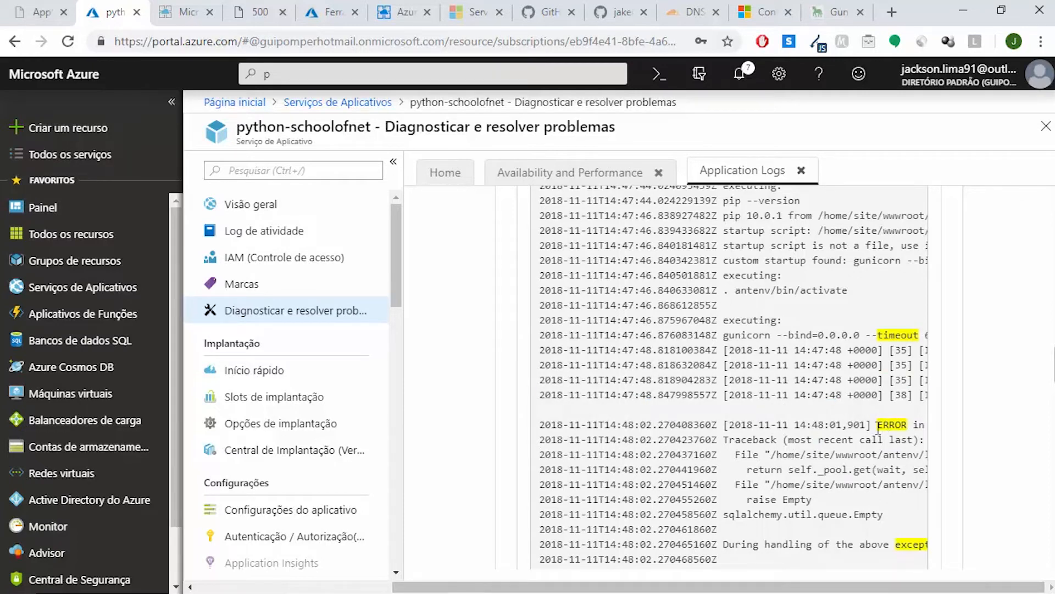
scroll(878, 427, right, 5)
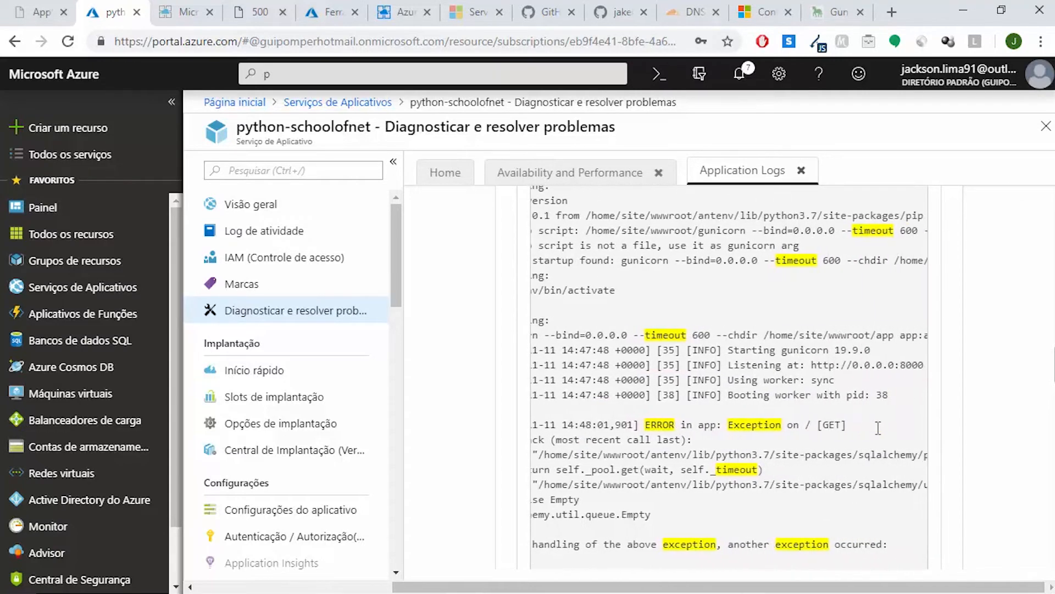
scroll(878, 427, right, 5)
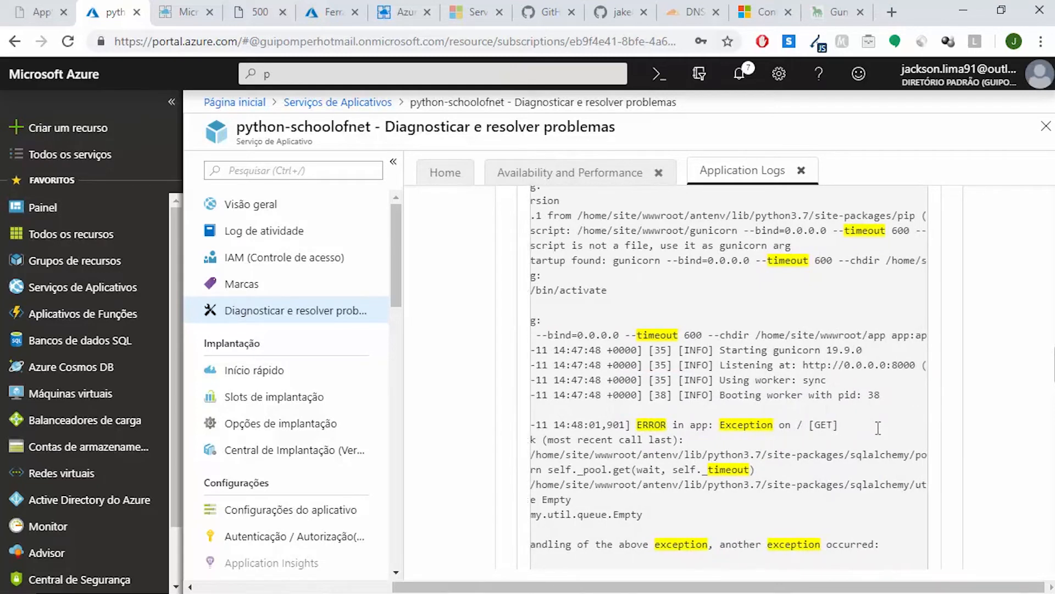
scroll(878, 428, left, 5)
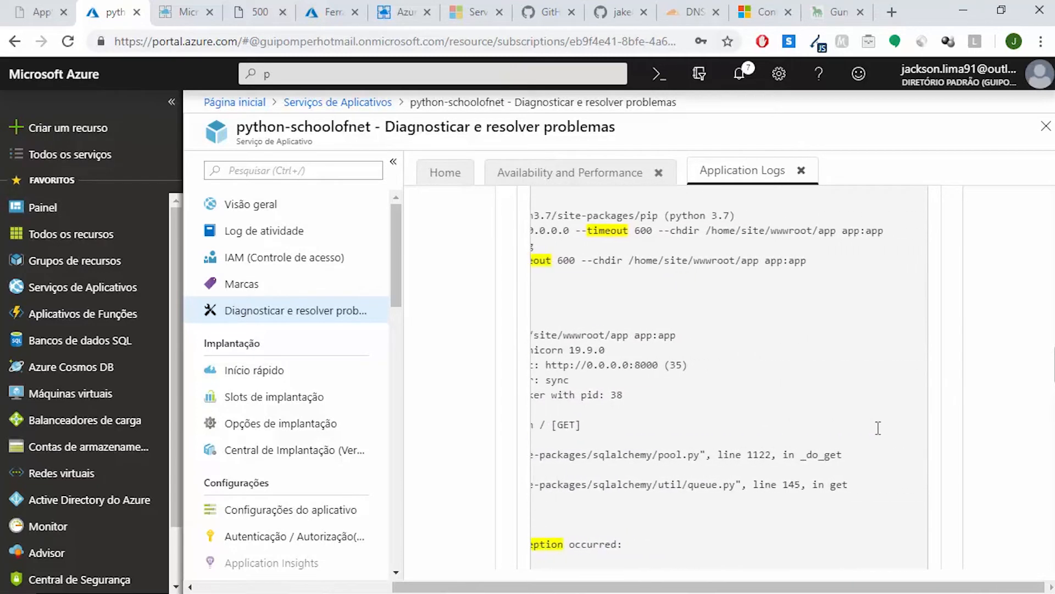
scroll(878, 428, left, 4)
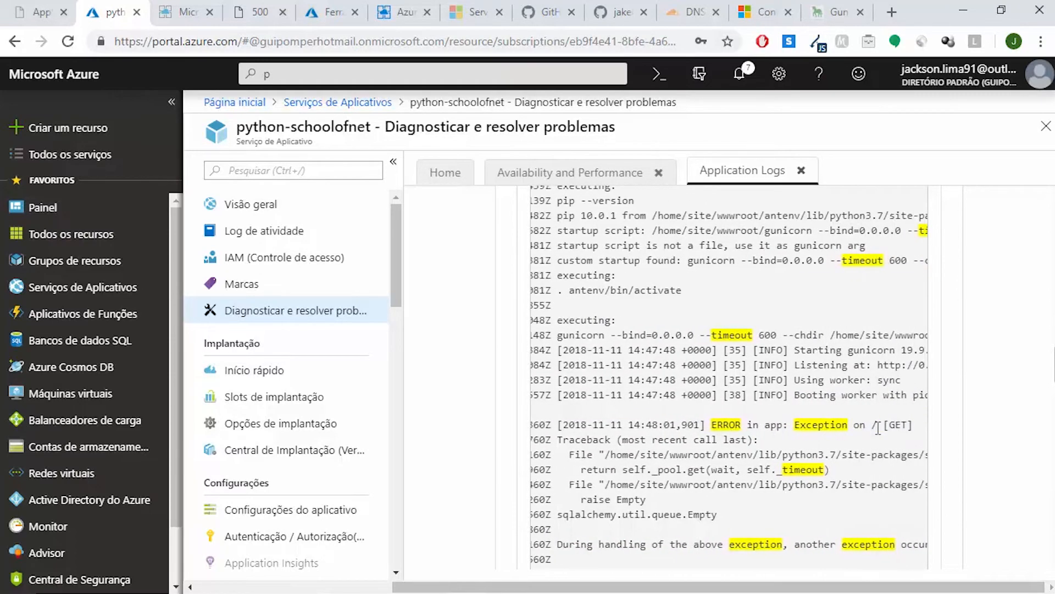
scroll(878, 427, right, 1)
scroll(877, 427, down, 2)
scroll(878, 427, down, 5)
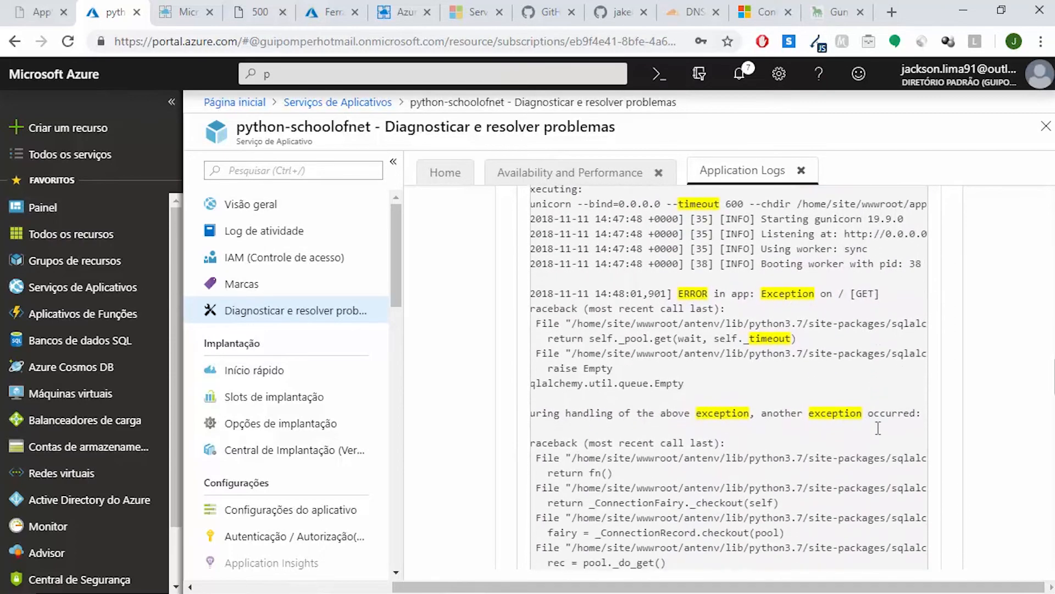
scroll(878, 428, left, 2)
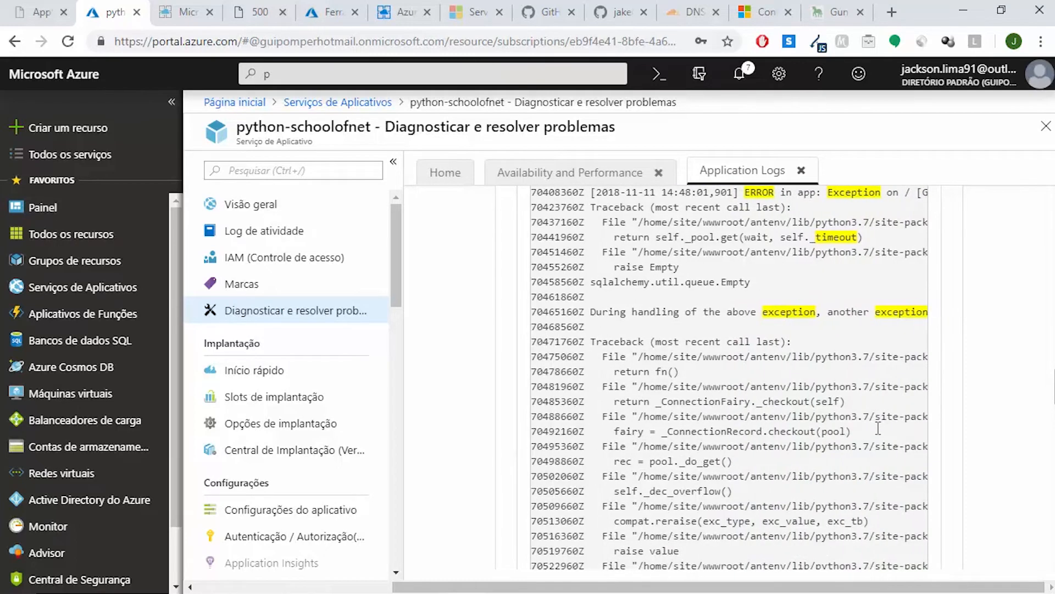
scroll(878, 428, up, 3)
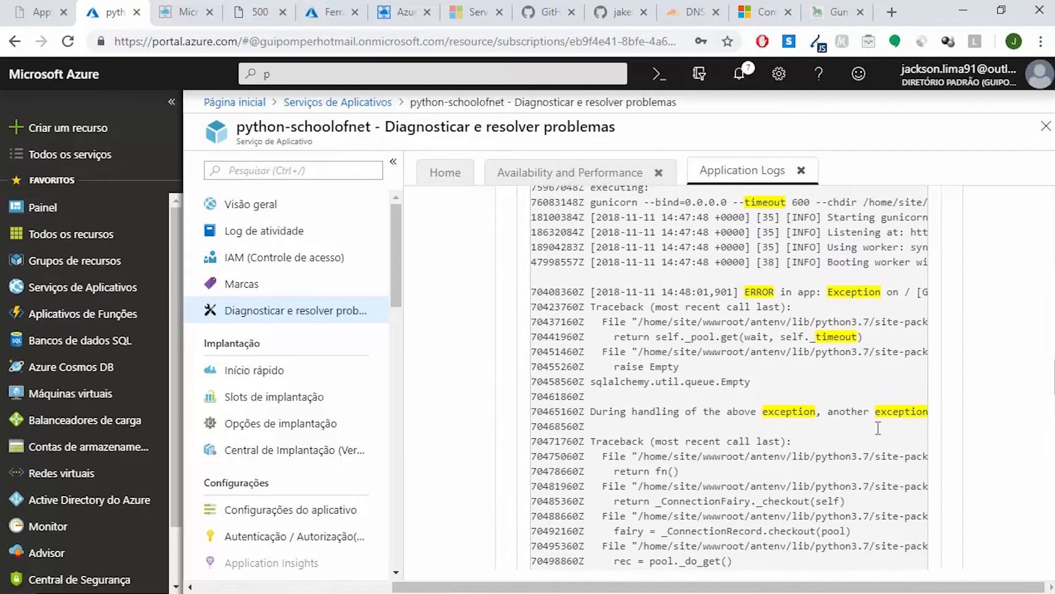
Reopen python-schoolofnet from the App Services list and go to the Runtime section of its application settings
click(358, 103)
click(308, 307)
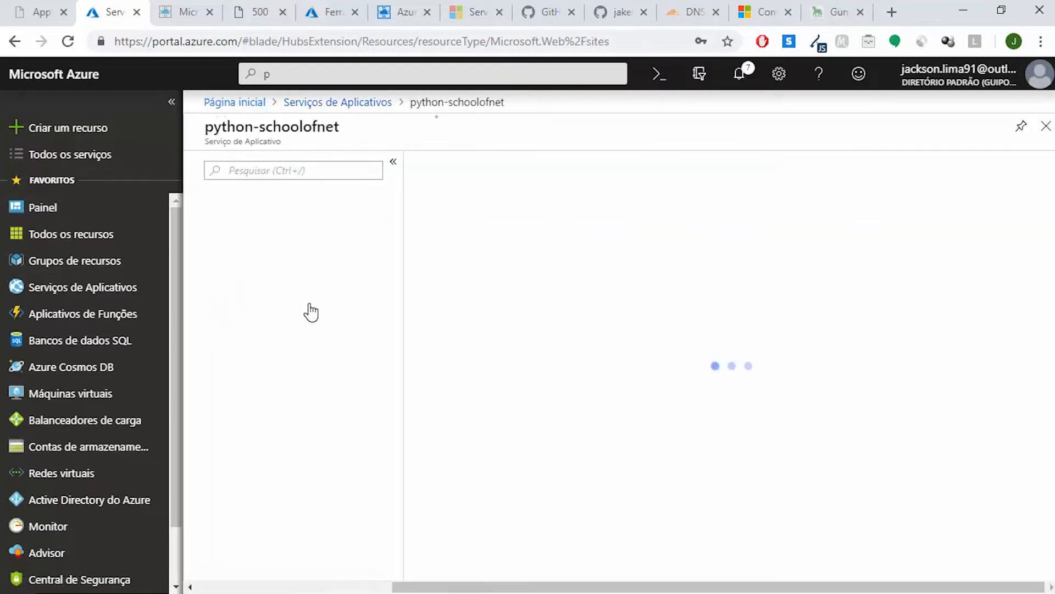
click(288, 510)
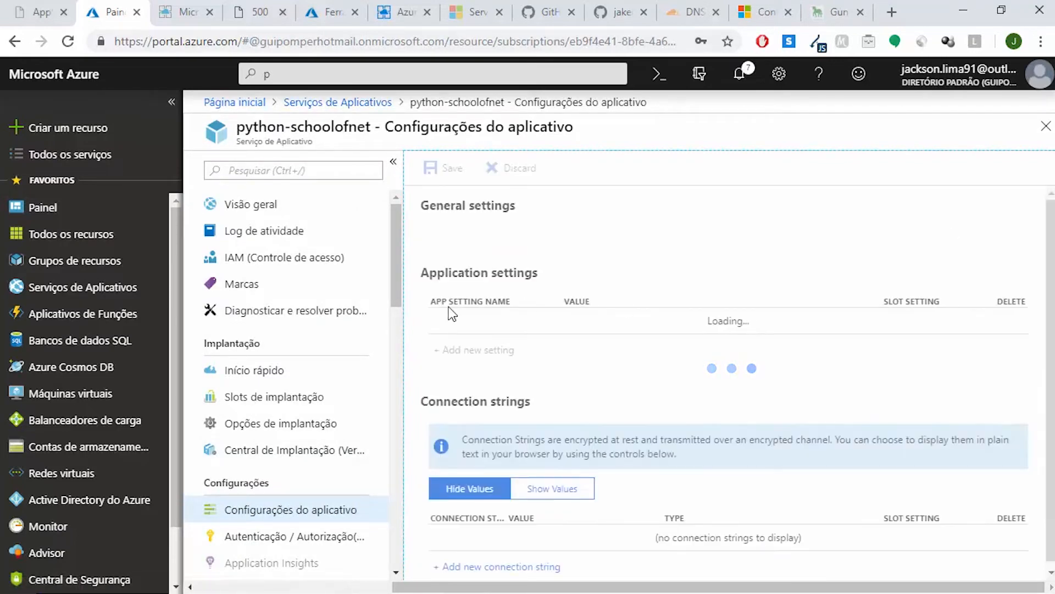
scroll(770, 330, down, 4)
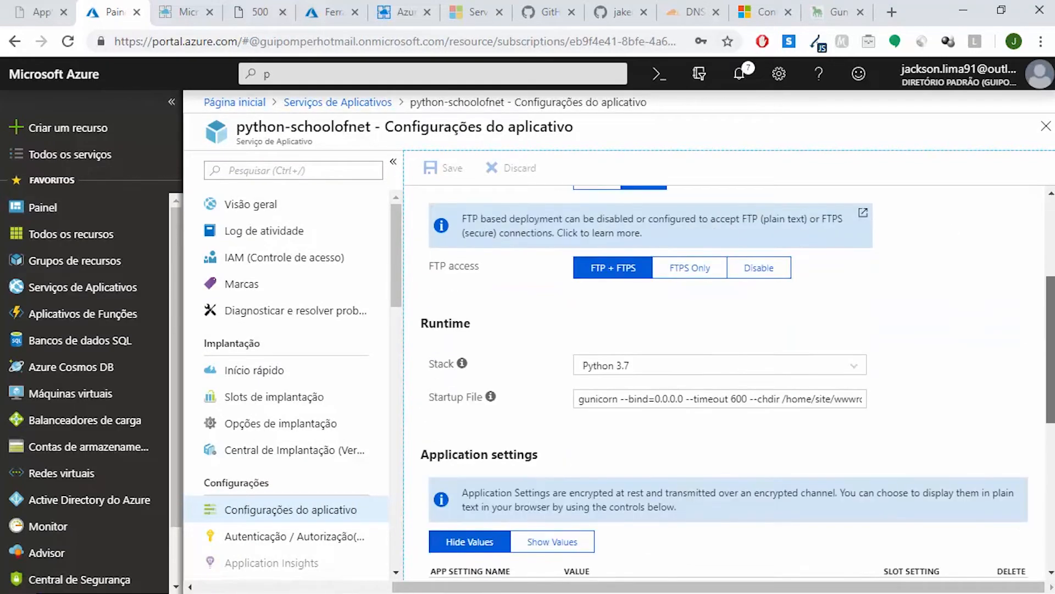
Remove the --timeout 600 option from the Startup File command, leaving gunicorn --bind=0.0.0.0 --chdir /home/site/wwwroot/app app:app, and save the settings
click(750, 363)
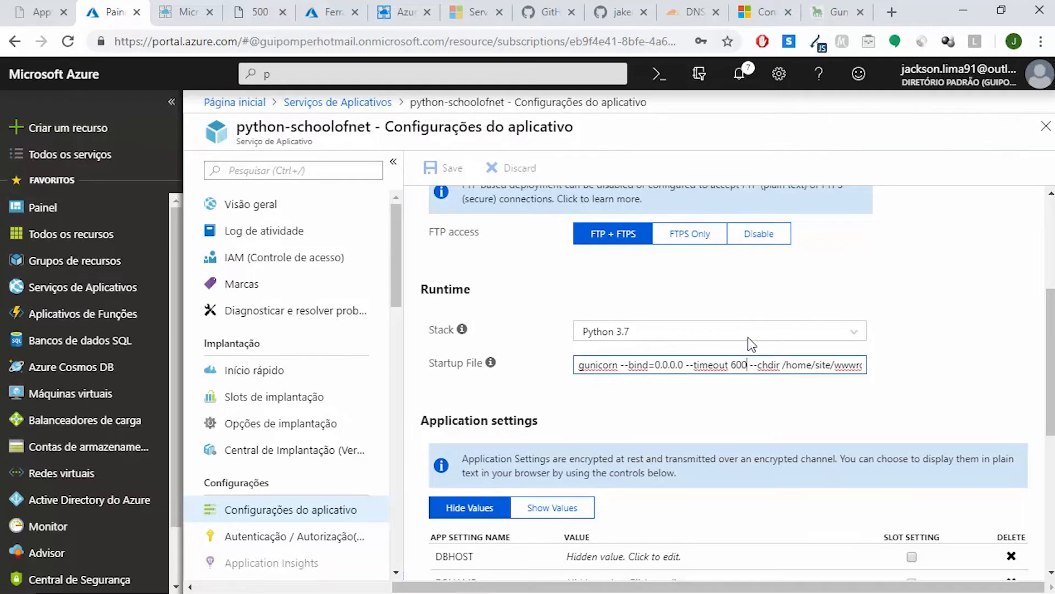
key(BackSpace)
key(BackSpace)
key(BackSpace)
key(BackSpace)
key(BackSpace)
key(BackSpace)
key(BackSpace)
key(BackSpace)
key(BackSpace)
key(BackSpace)
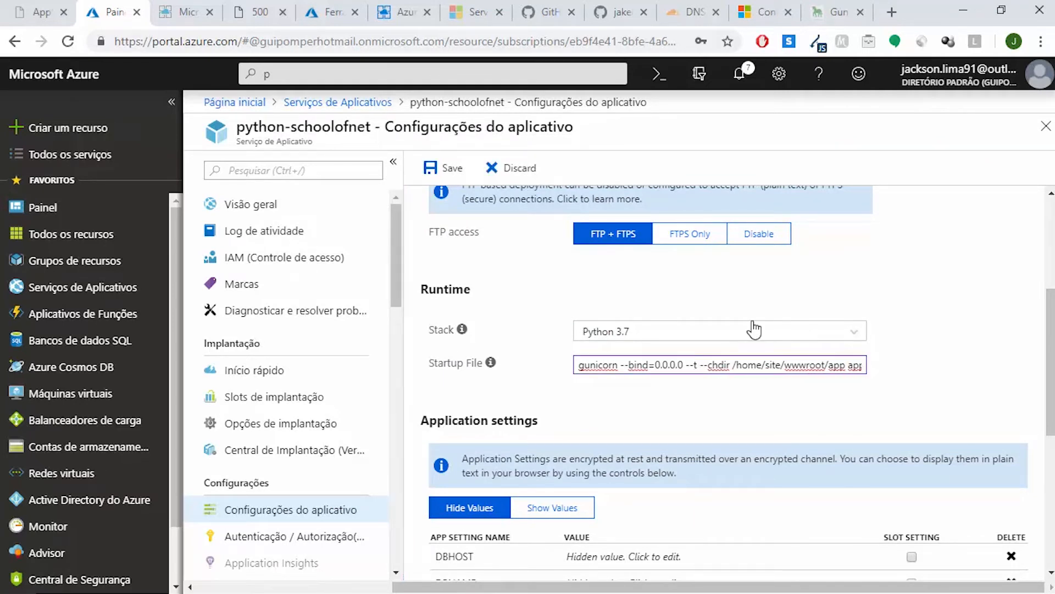
key(BackSpace)
key(BackSpace)
key(BackSpace)
key(BackSpace)
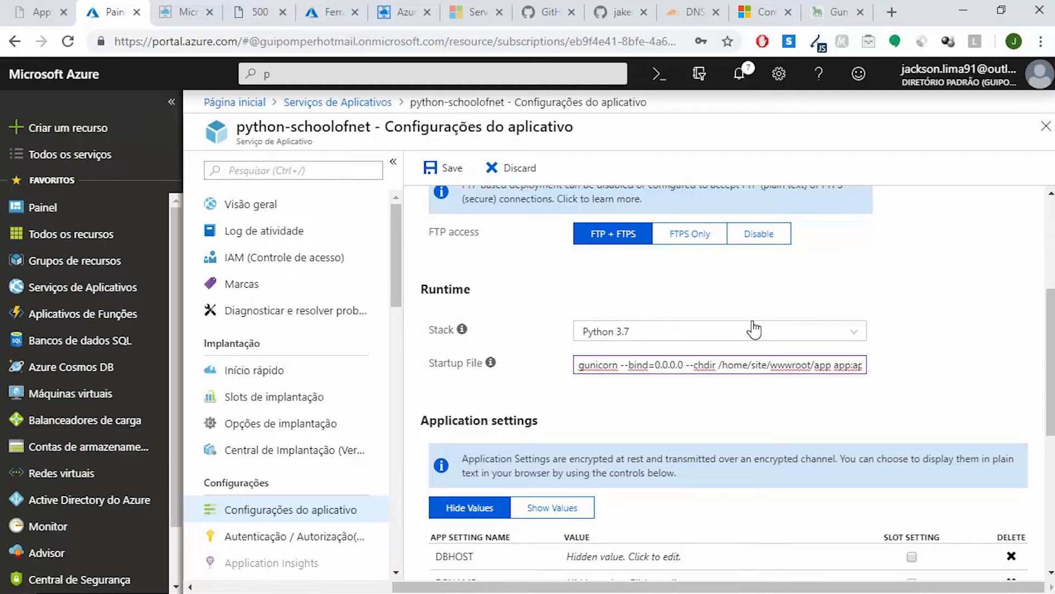
key(BackSpace)
key(End)
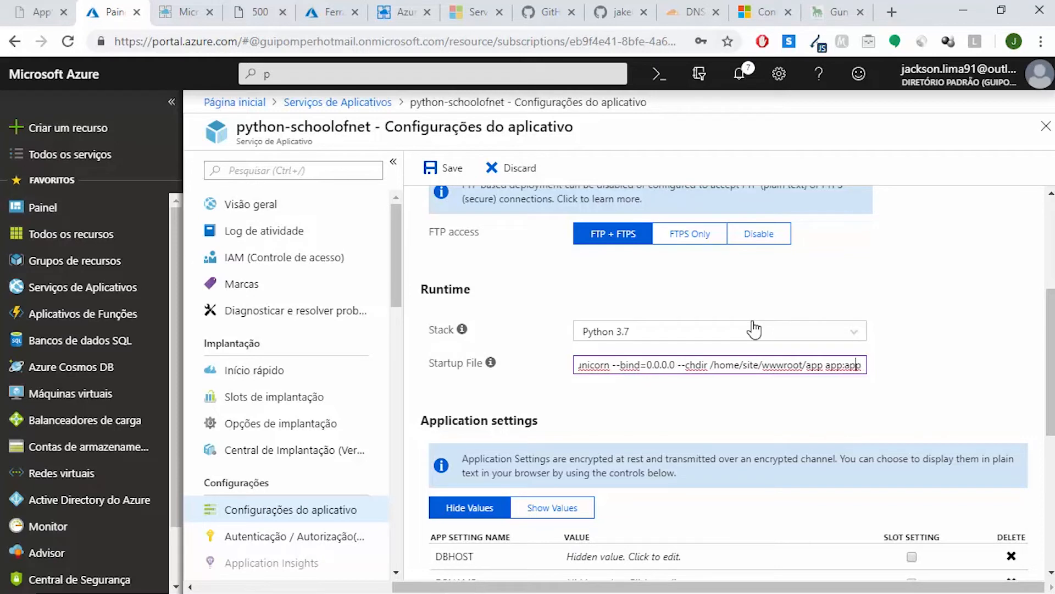
key(Home)
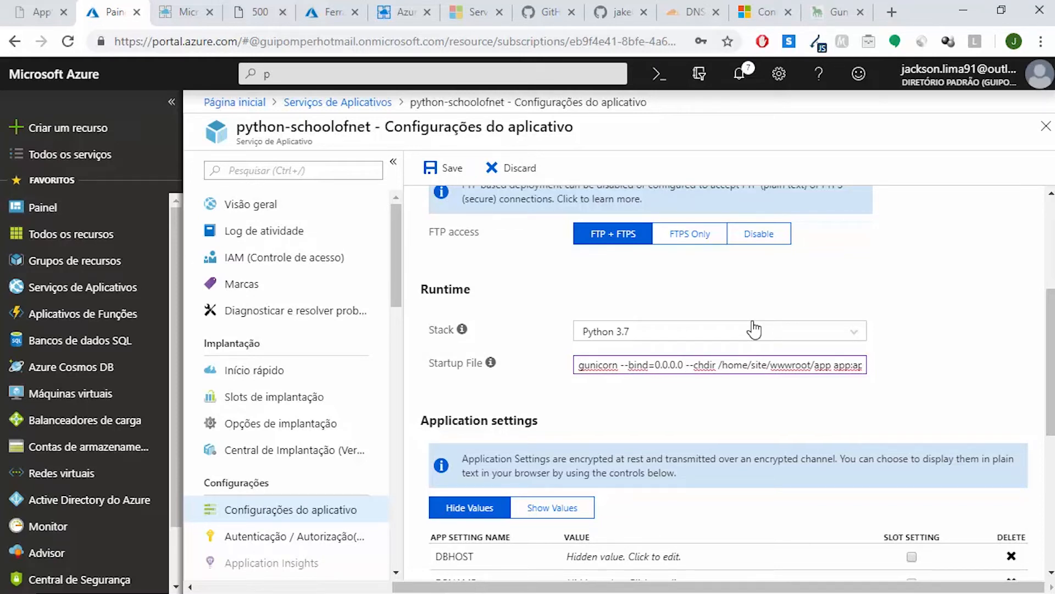
click(443, 169)
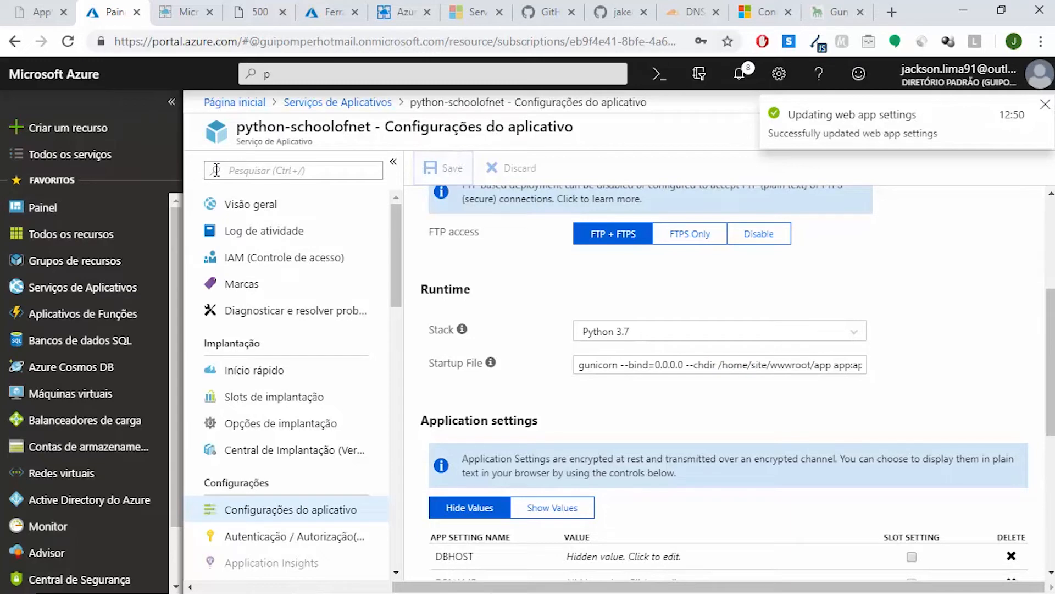
Open the app's overview, and reload the deployed python-schoolofnet.azurewebsites.net site several times to test the new startup command
click(245, 204)
click(247, 10)
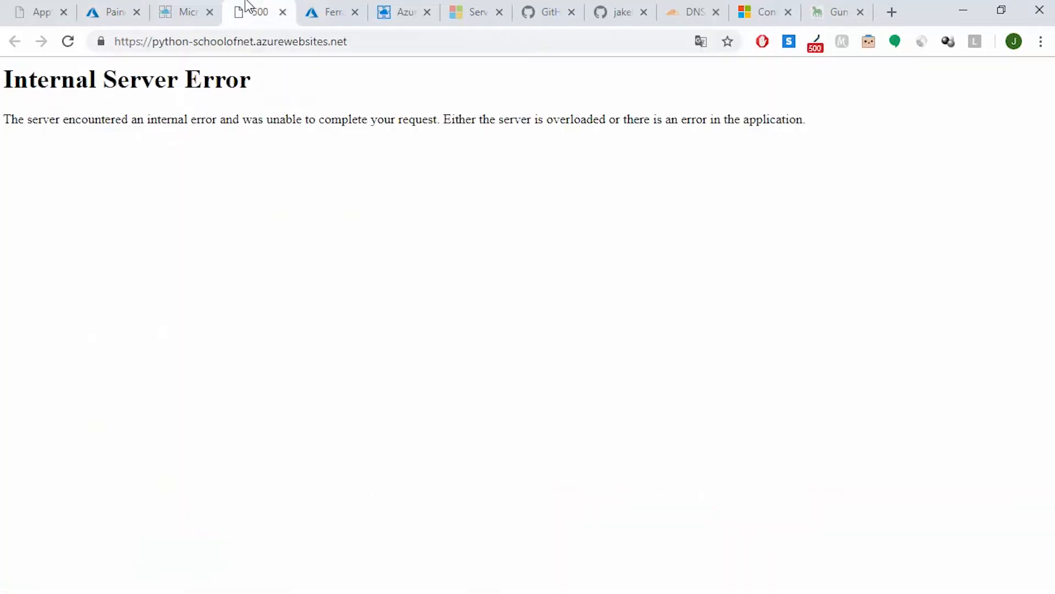
click(67, 42)
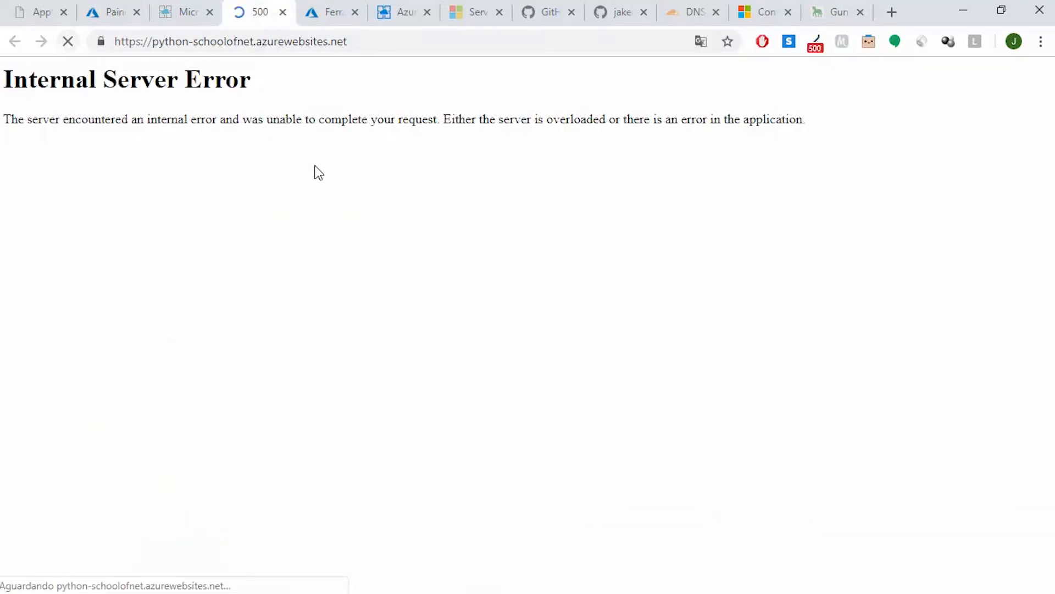
click(70, 44)
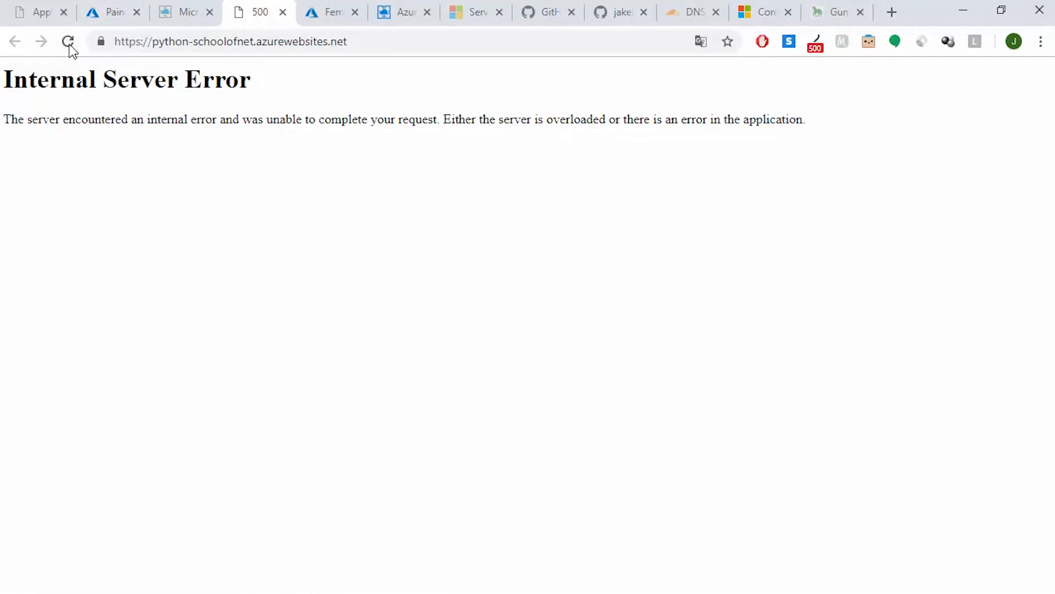
click(69, 48)
click(70, 48)
click(70, 47)
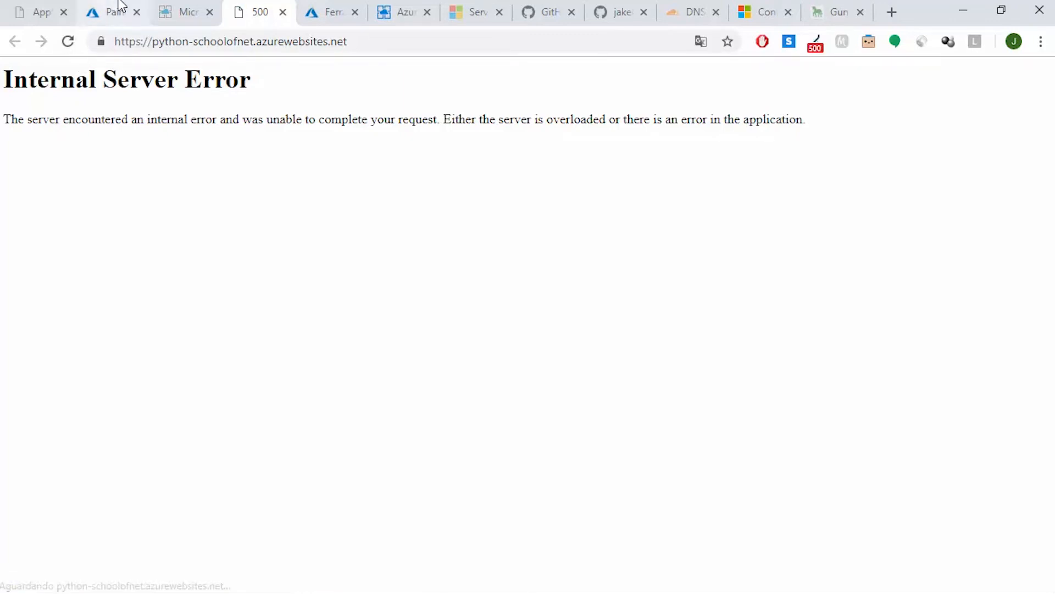
Restart the python-schoolofnet app from its overview, reload the deployed site, and return to the Azure portal
click(118, 9)
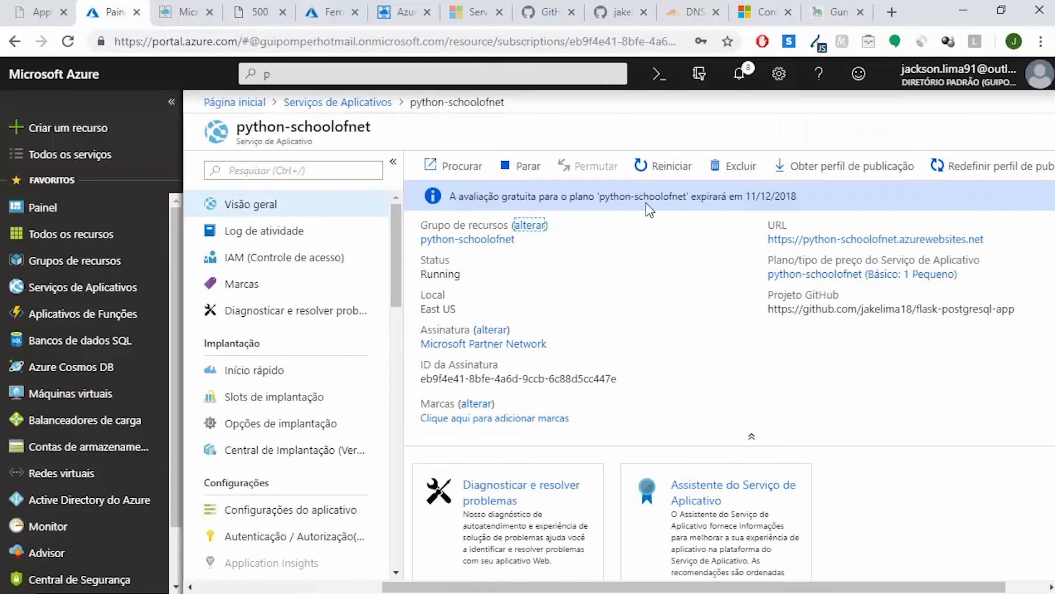
click(671, 166)
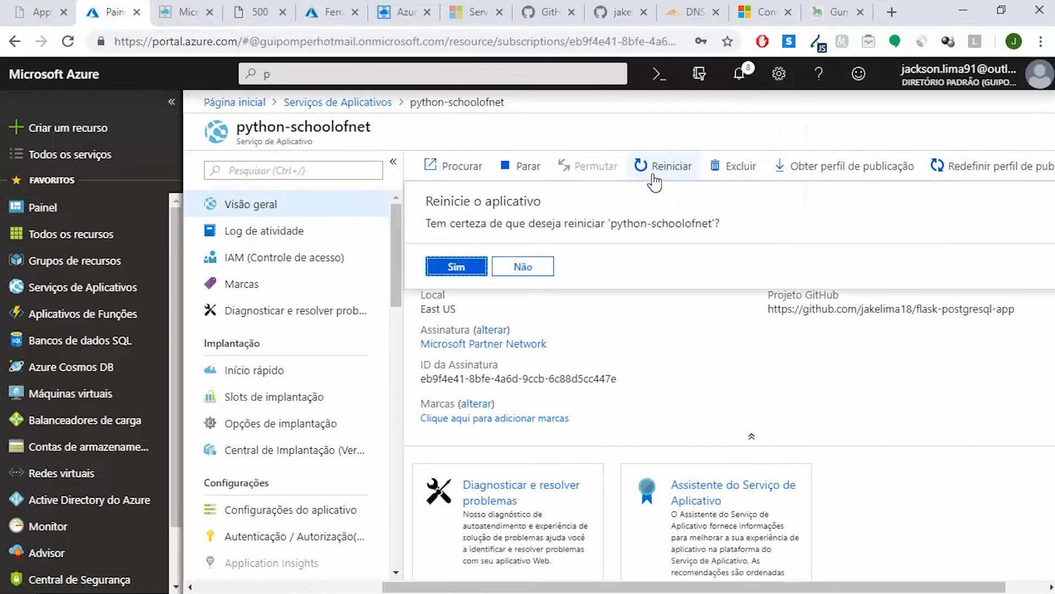
click(469, 266)
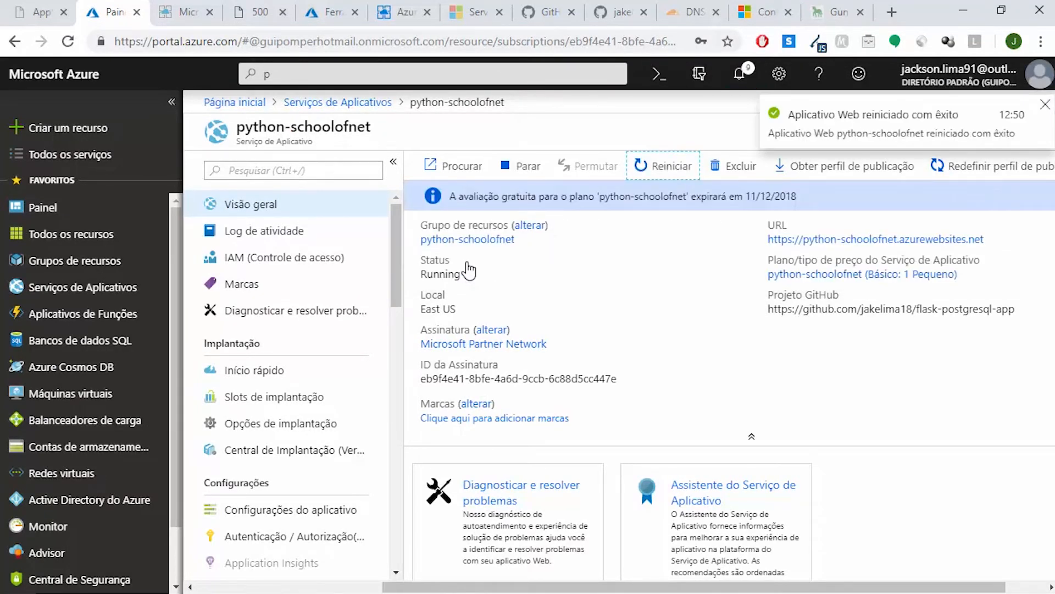
click(258, 12)
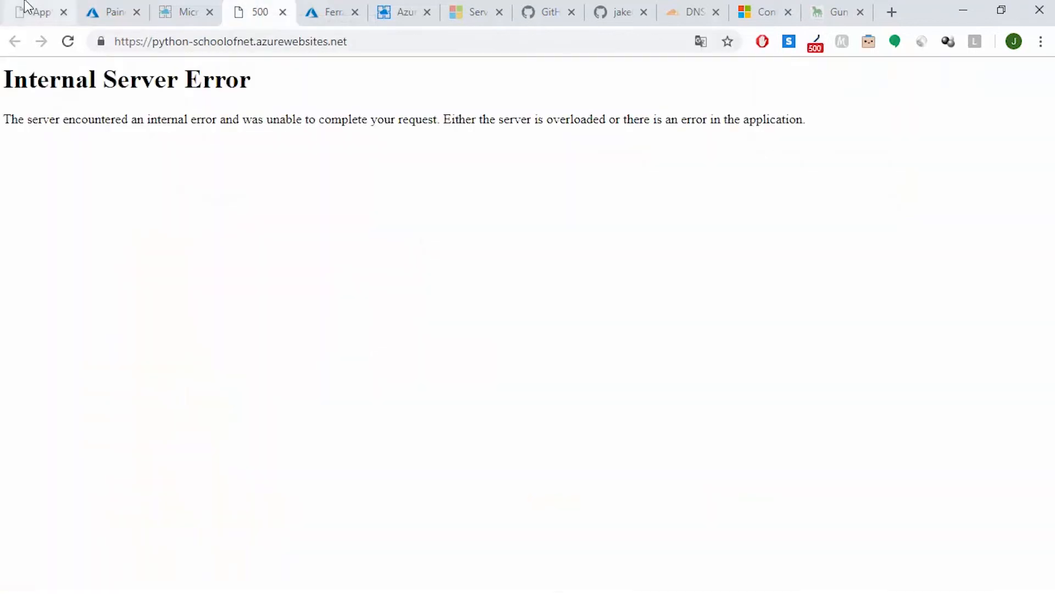
click(71, 41)
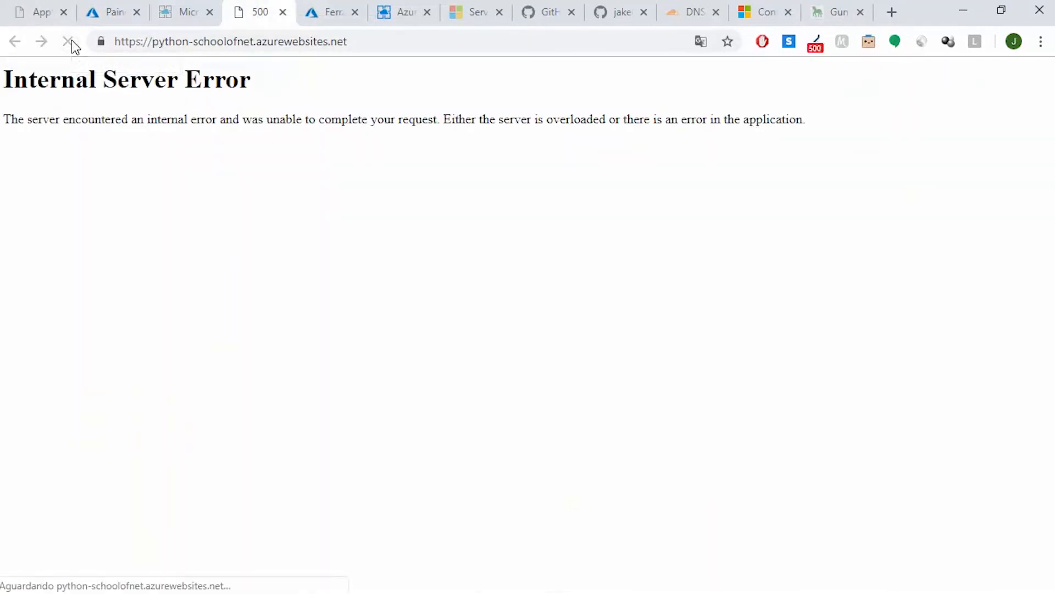
click(110, 9)
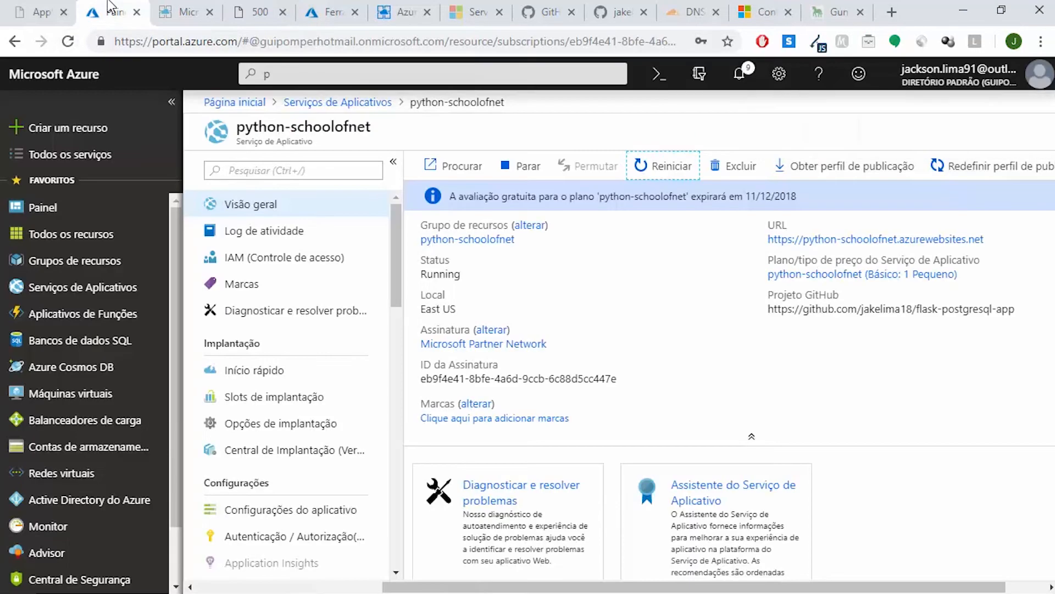
Open the diagnose and solve problems page and load the full Application Logs detector under Availability and Performance
click(310, 323)
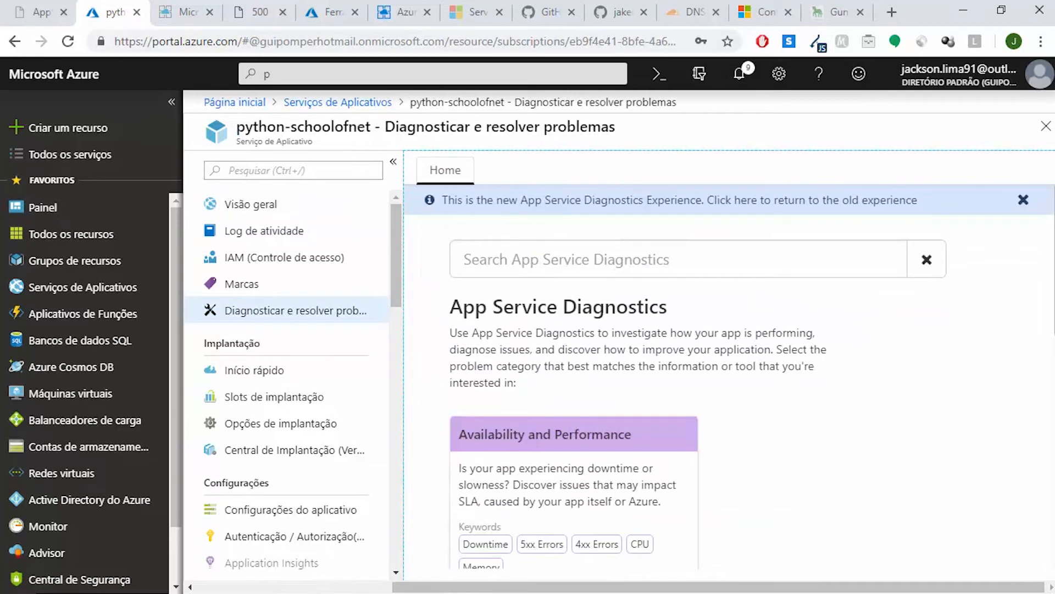
scroll(490, 320, down, 3)
click(488, 357)
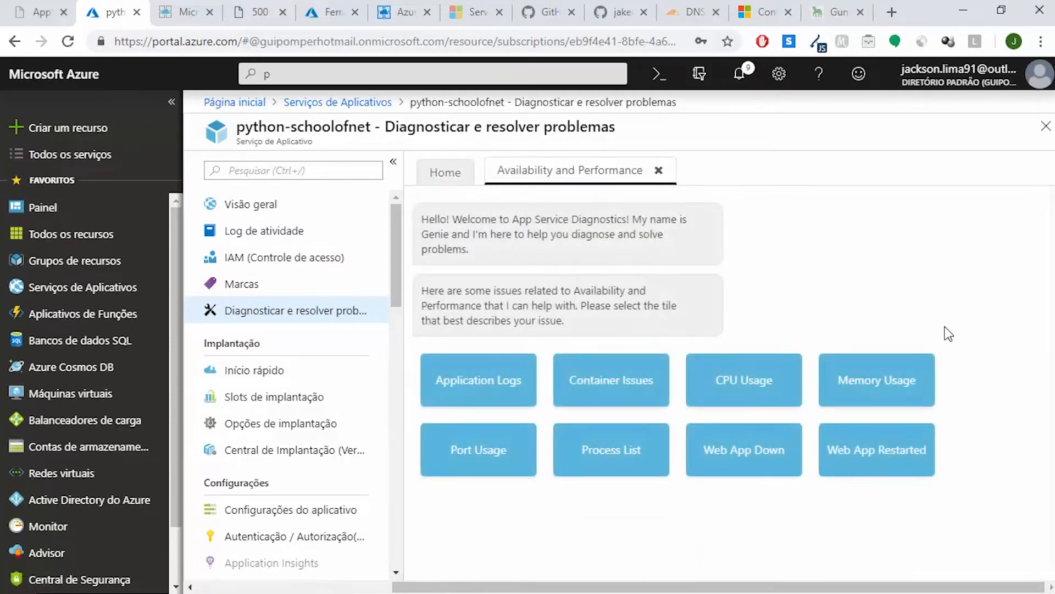
click(505, 392)
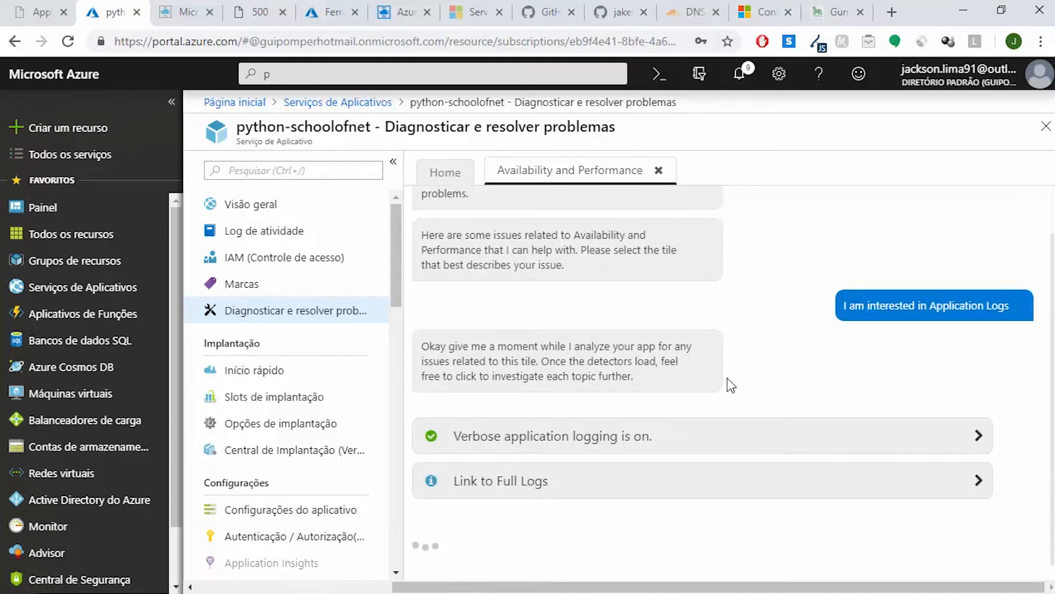
click(608, 484)
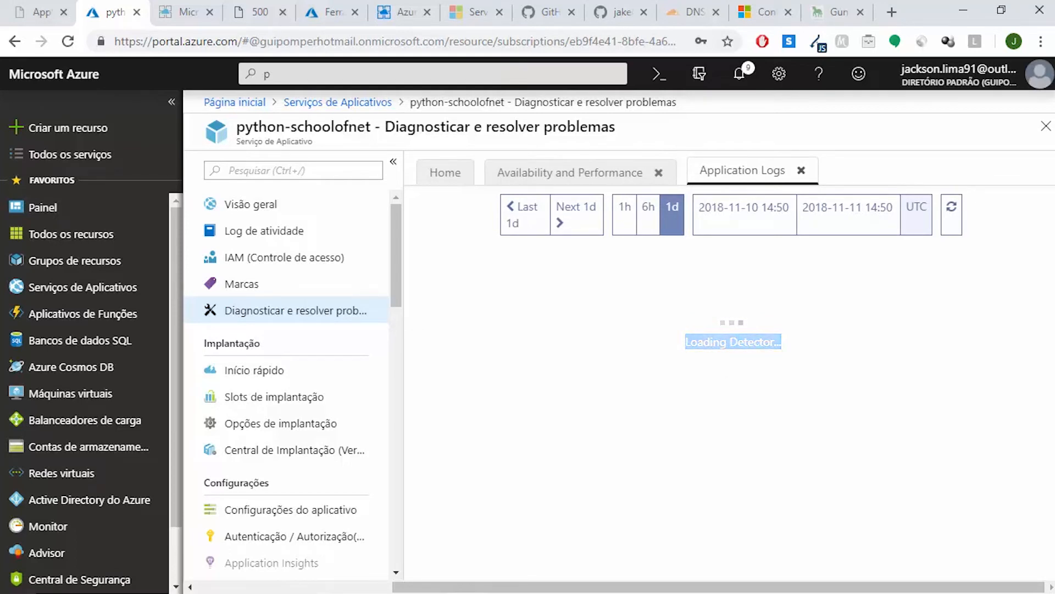
mouse_move(916, 593)
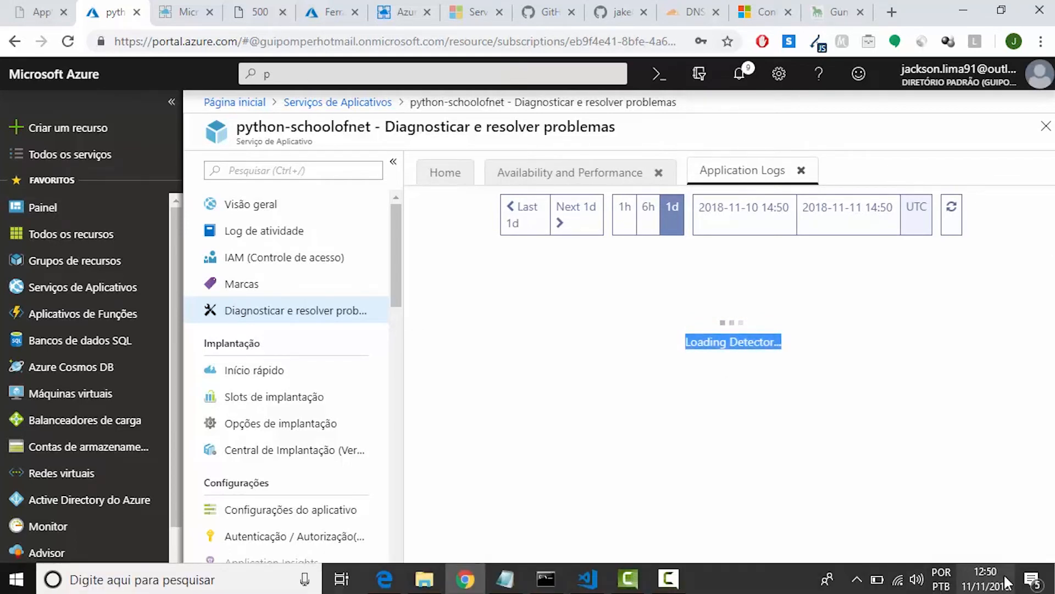
Examine the instance's application log down to the entries around the latest restart, looking for the cause of the server error
scroll(729, 379, down, 7)
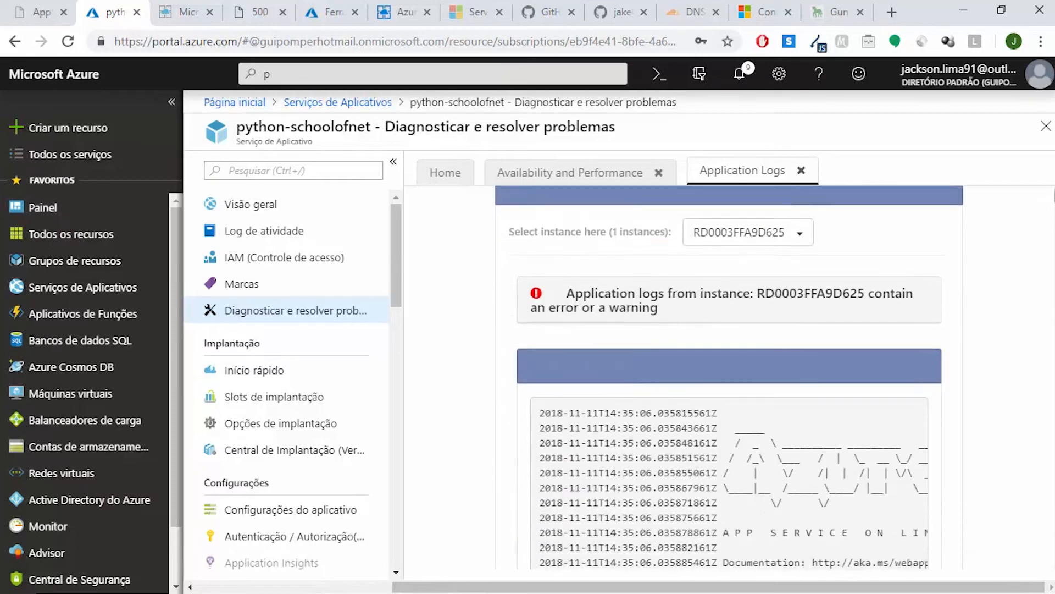
drag(819, 464, 782, 193)
click(812, 374)
scroll(812, 374, down, 5)
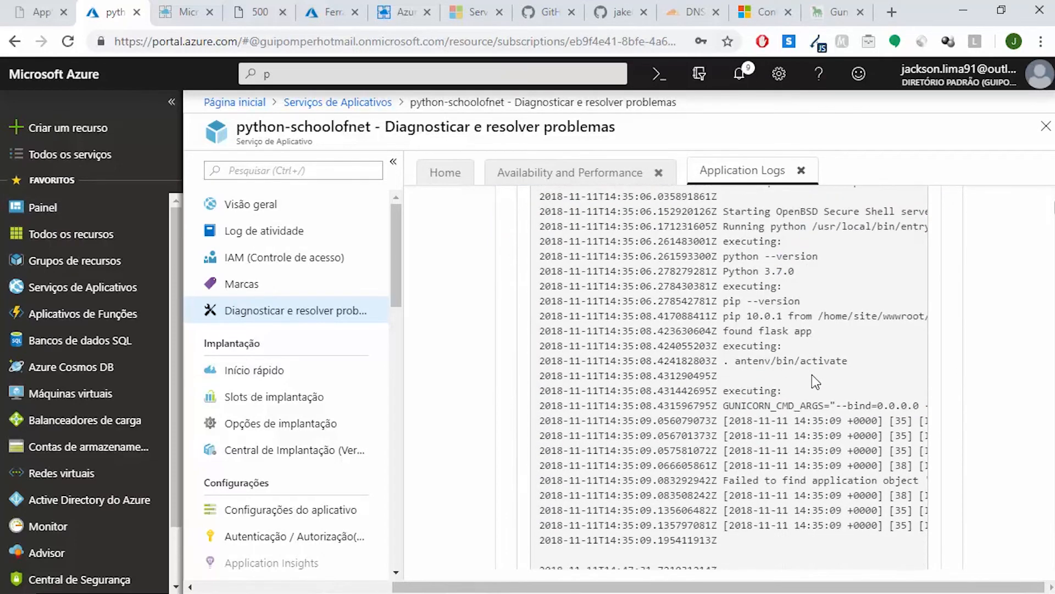
scroll(812, 375, down, 20)
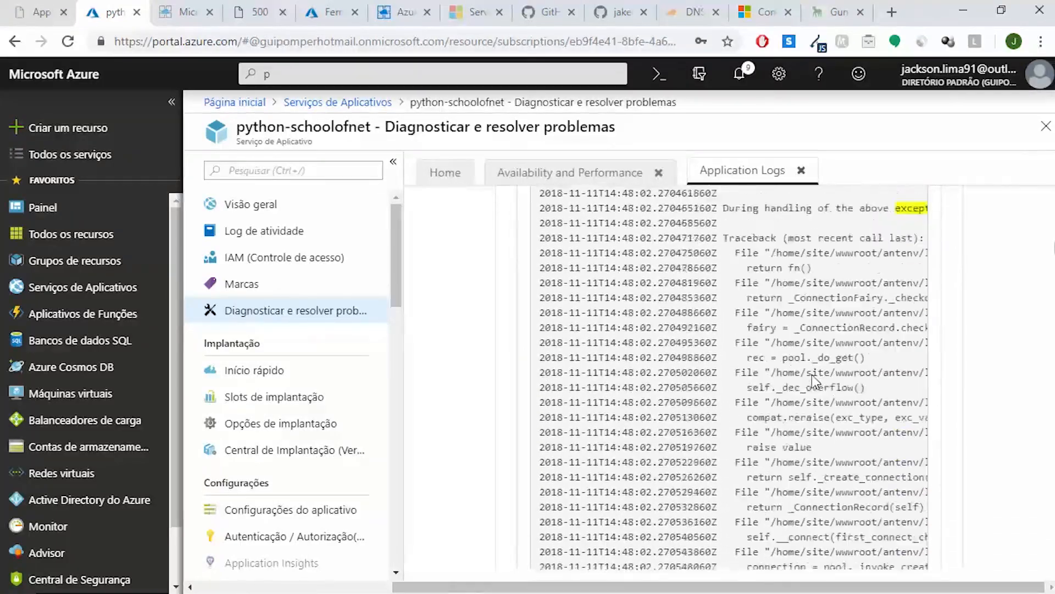
scroll(812, 374, down, 20)
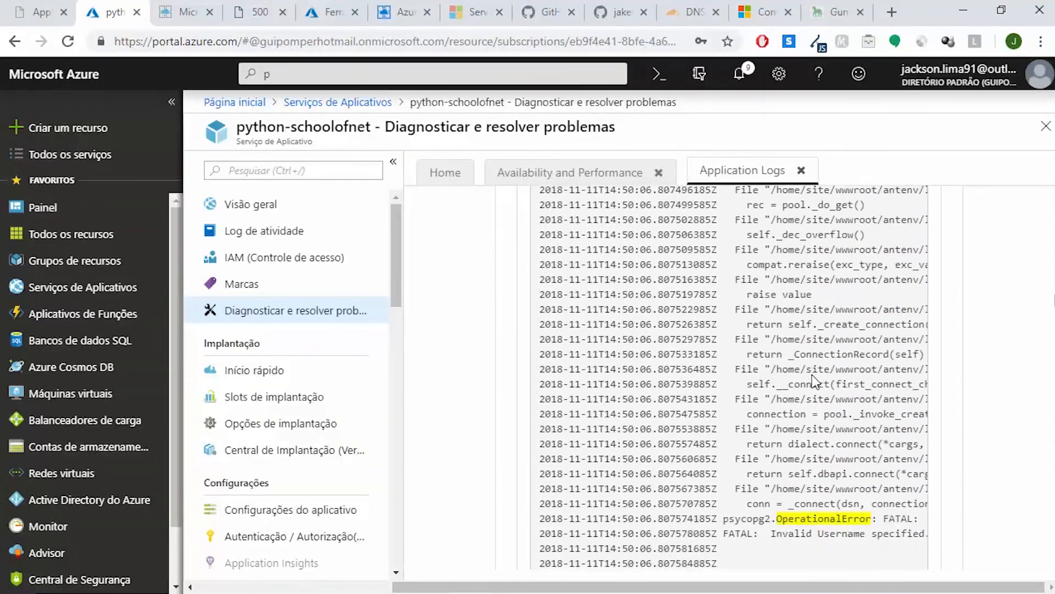
scroll(812, 375, down, 20)
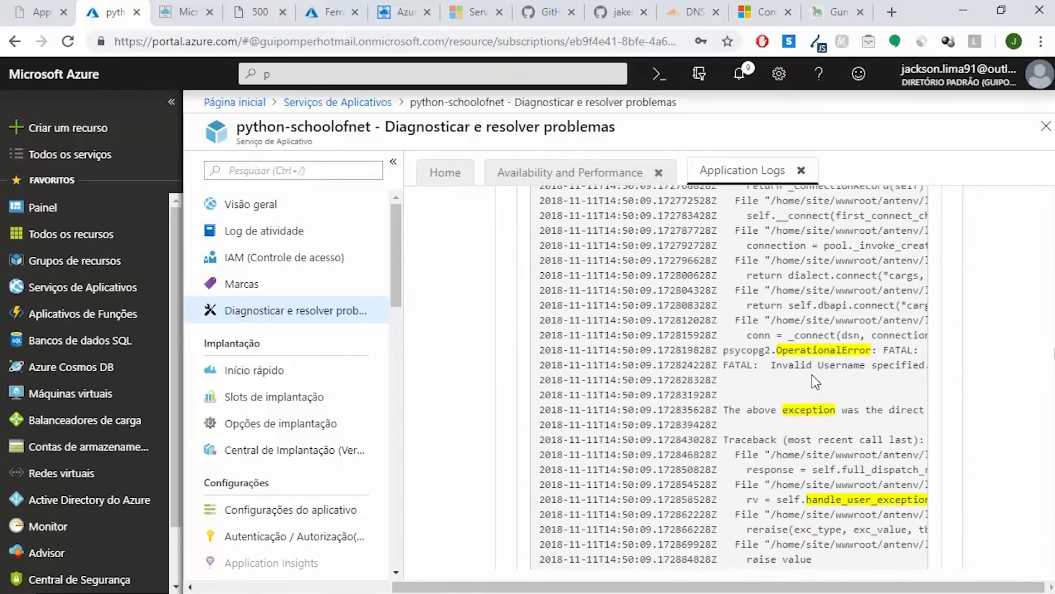
scroll(813, 375, down, 20)
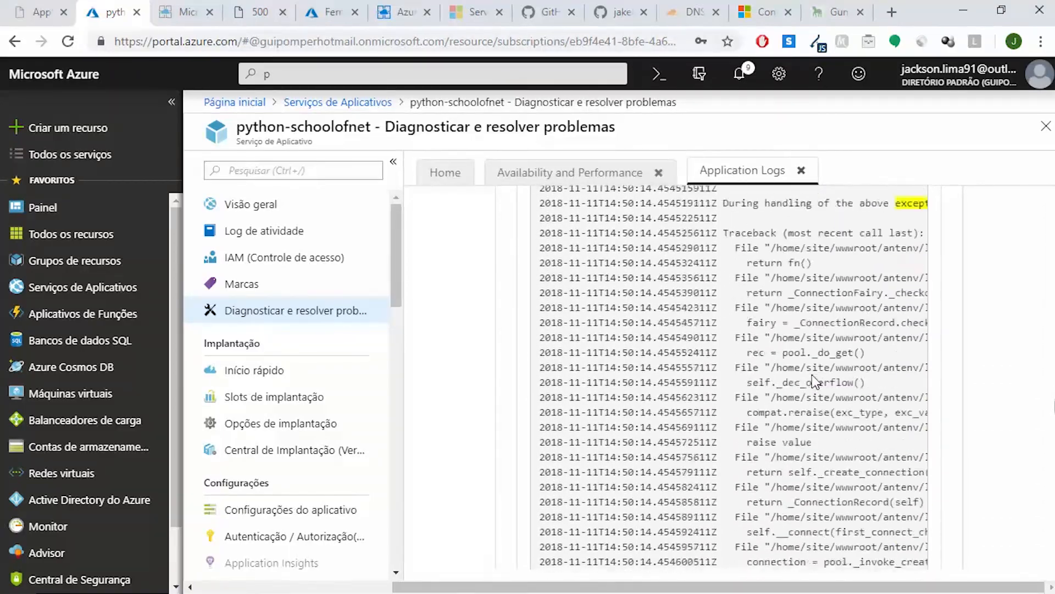
scroll(812, 375, down, 20)
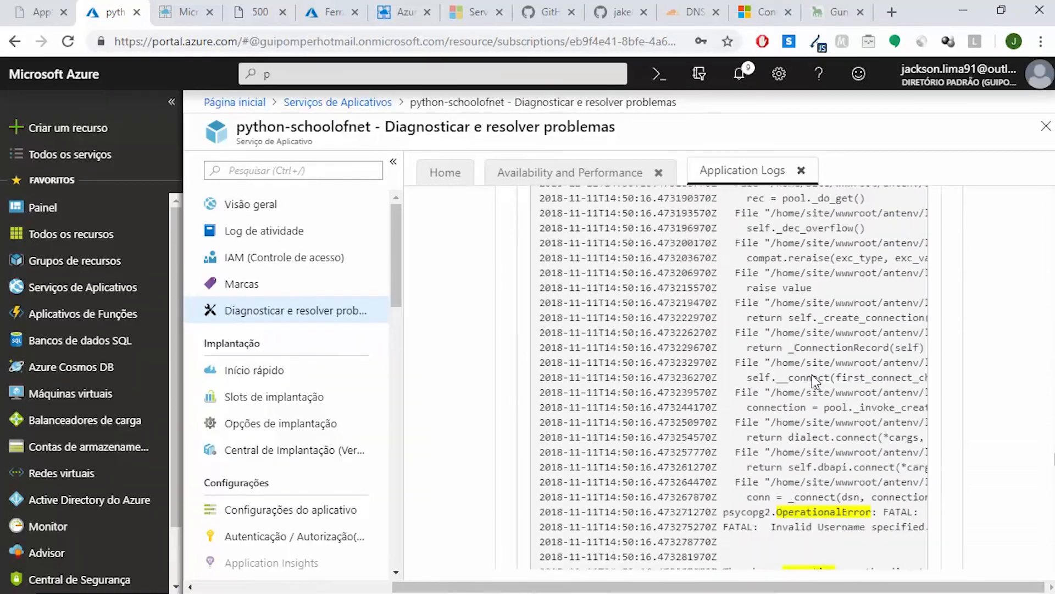
scroll(813, 374, down, 20)
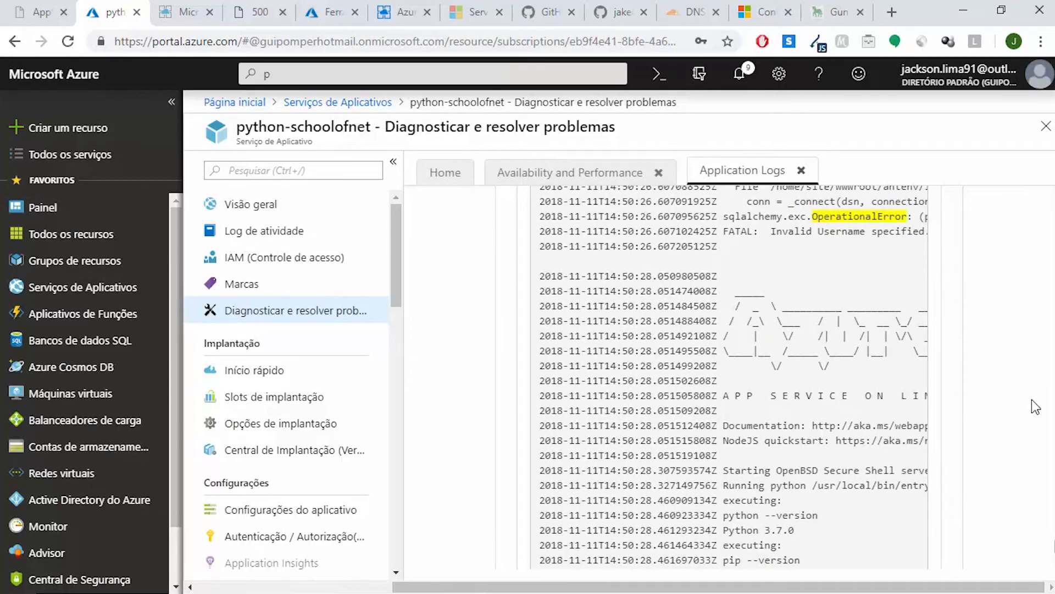
scroll(780, 374, up, 1)
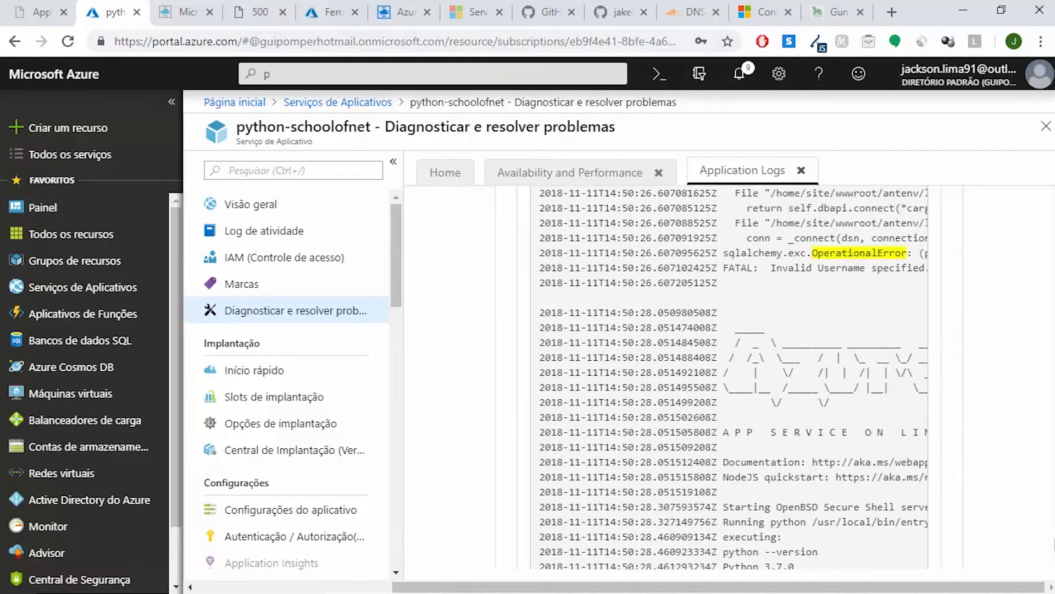
scroll(781, 374, up, 4)
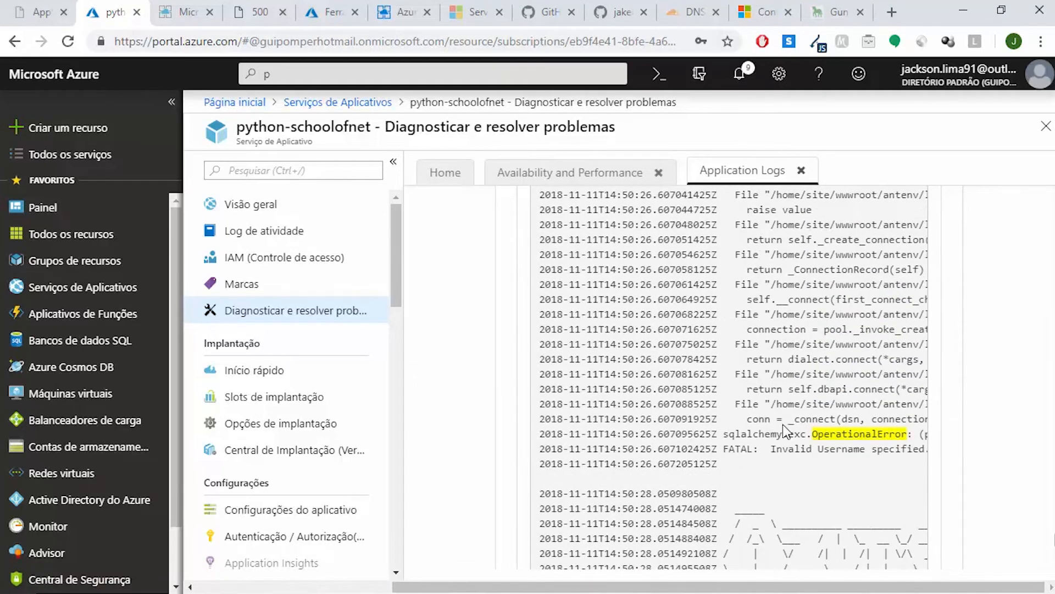
Read the full text of the OperationalError lines logged just before the latest container start
scroll(787, 431, right, 8)
scroll(787, 431, right, 5)
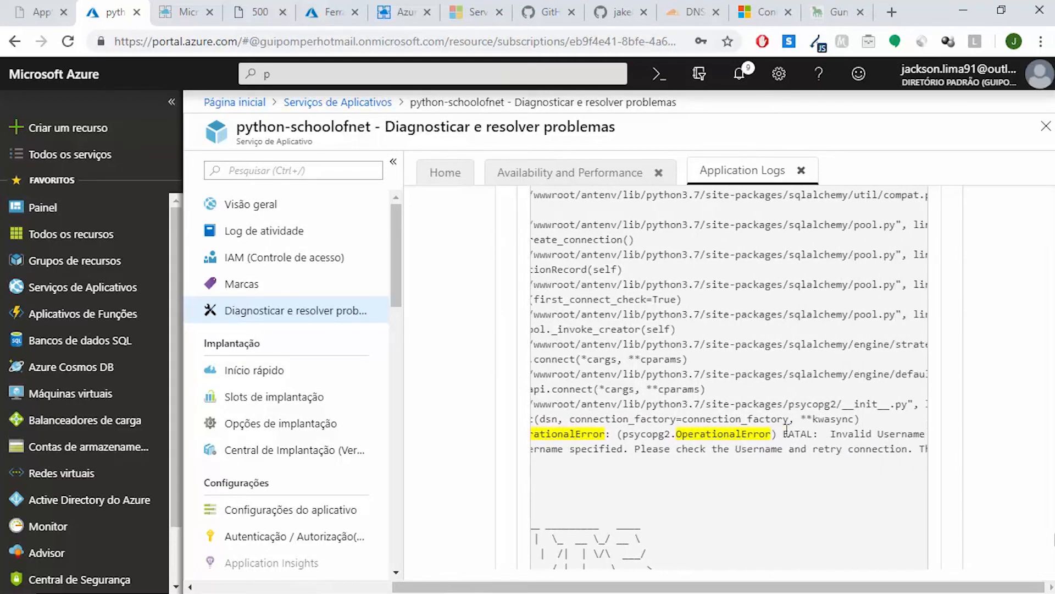
scroll(787, 430, right, 1)
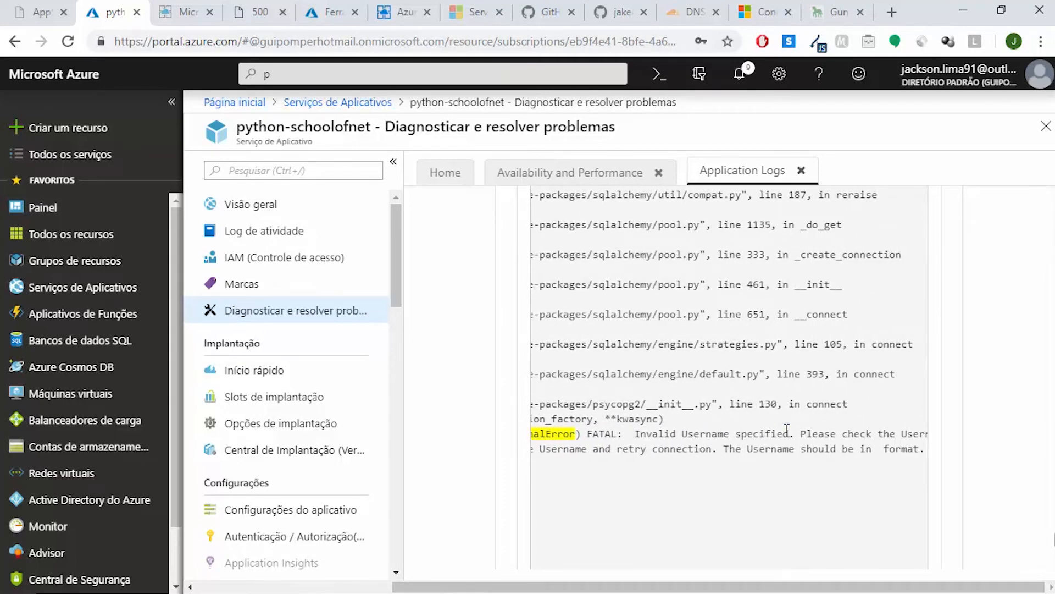
scroll(787, 431, right, 3)
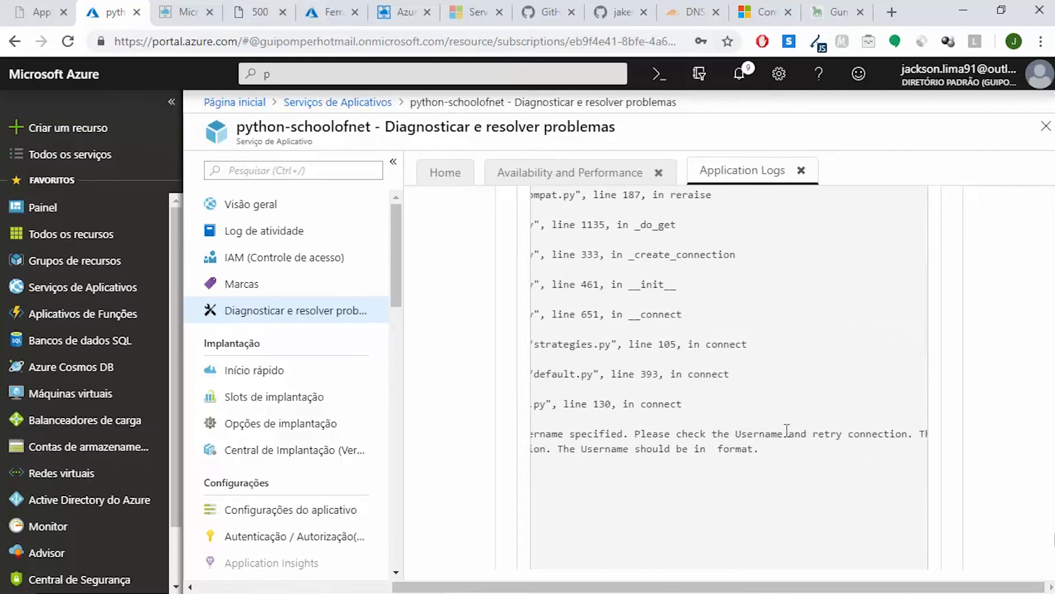
scroll(787, 430, left, 8)
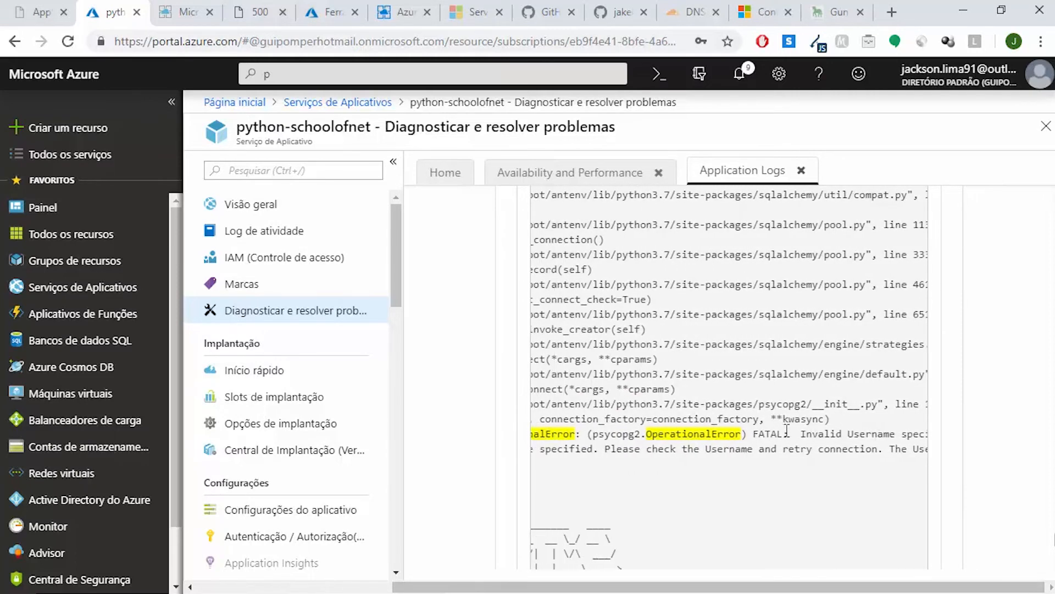
scroll(787, 430, left, 7)
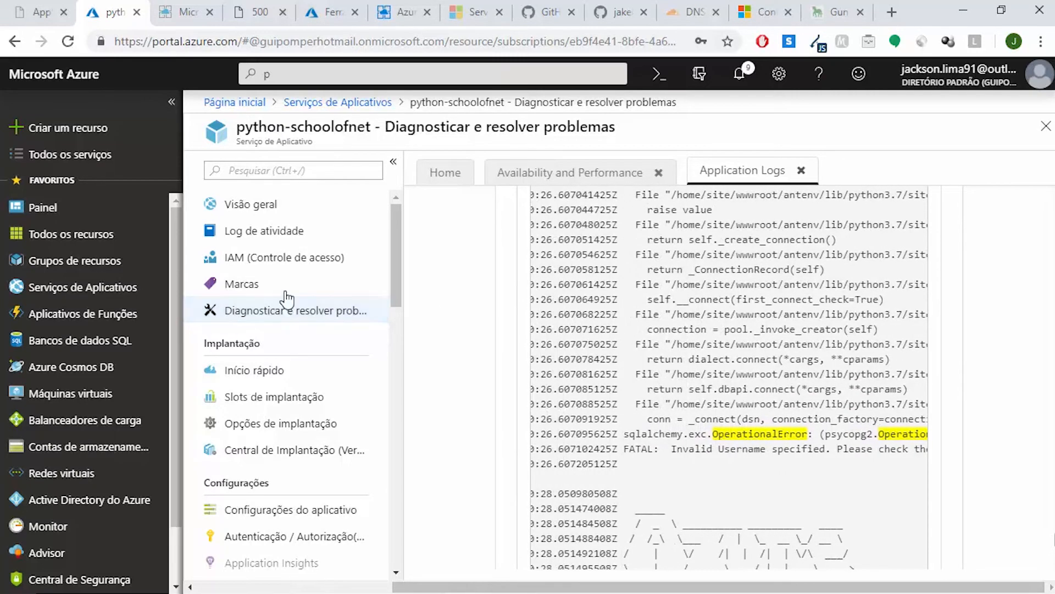
In the python-schoolofnet application settings, set the DBUSER app setting to manager_db@flask-db and save the settings
scroll(352, 275, down, 3)
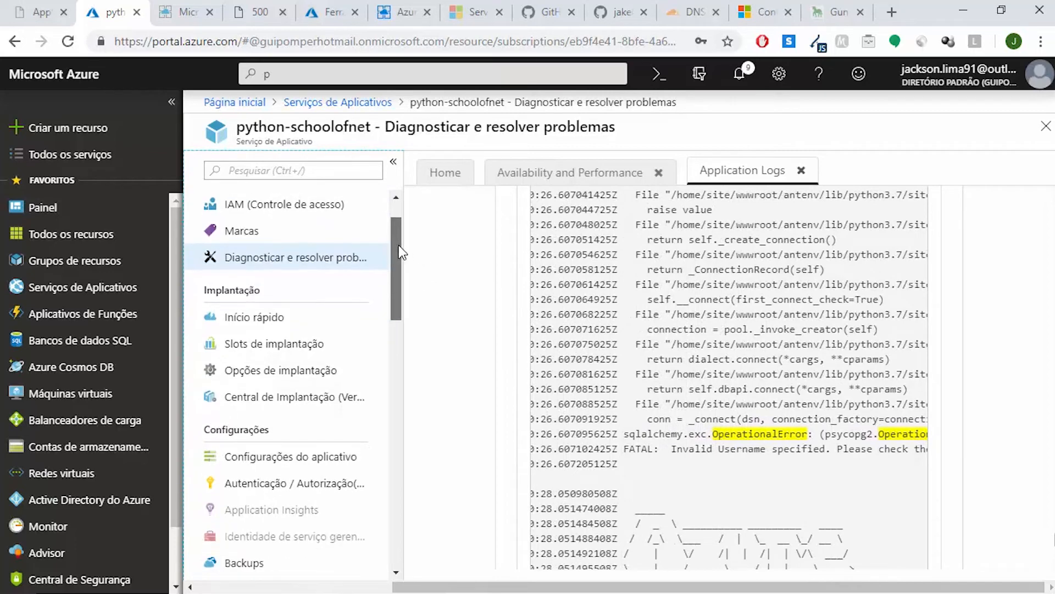
click(298, 424)
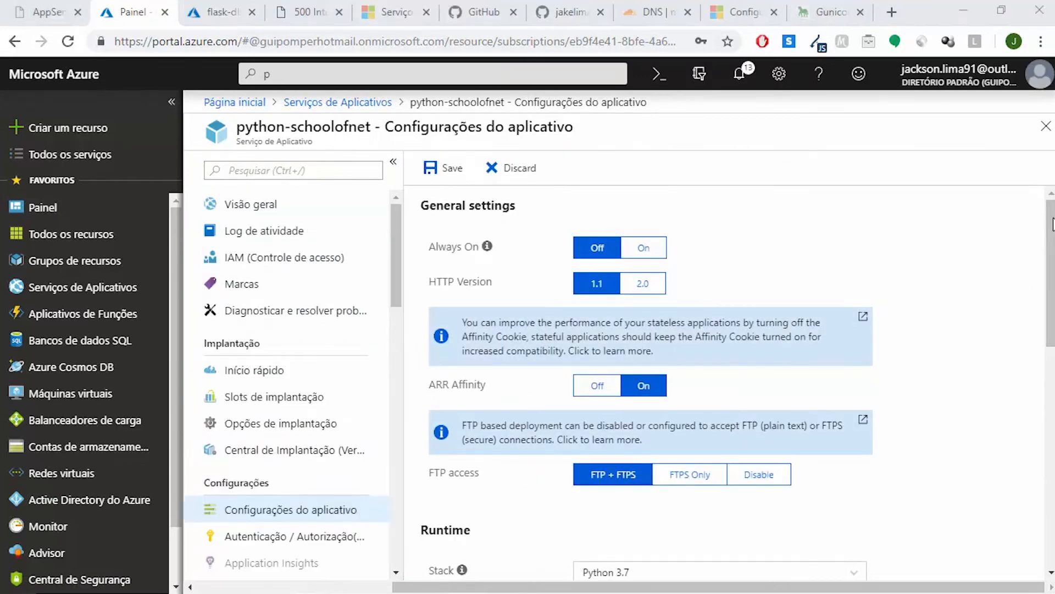
drag(1051, 273, 1050, 487)
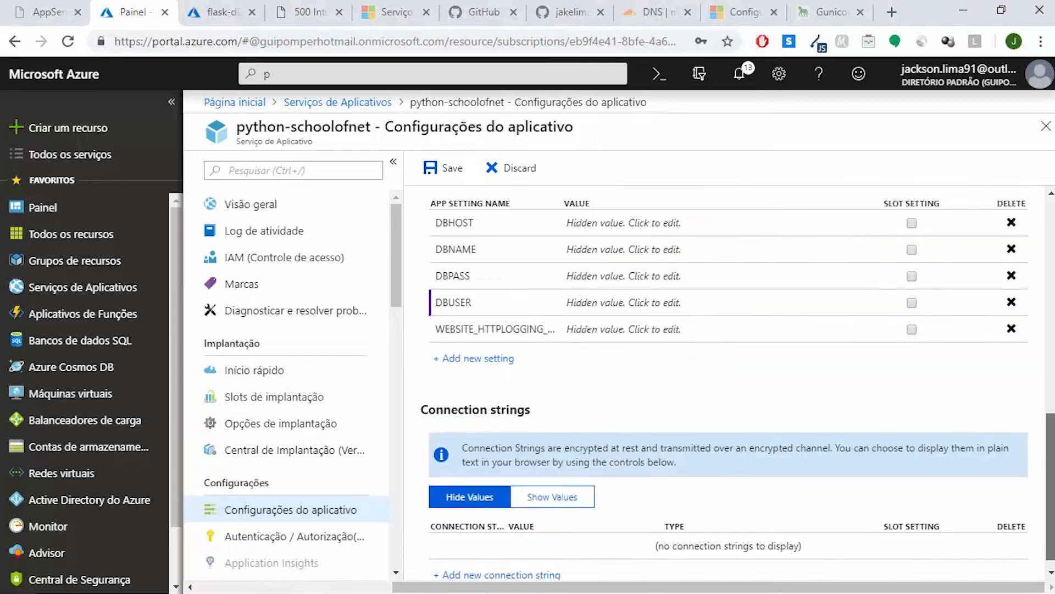
click(694, 305)
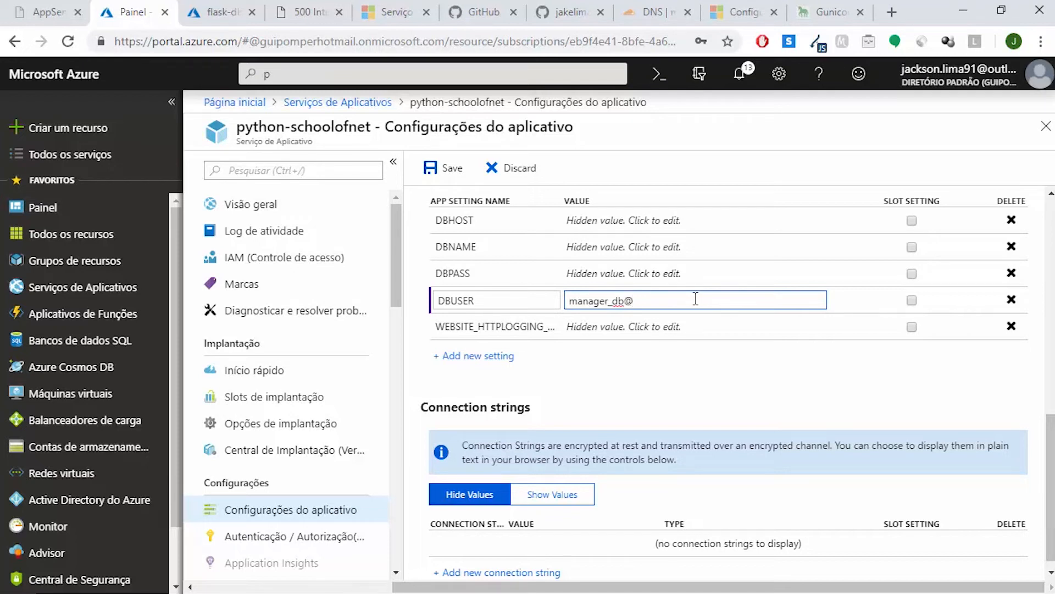
text(flask-db)
click(719, 383)
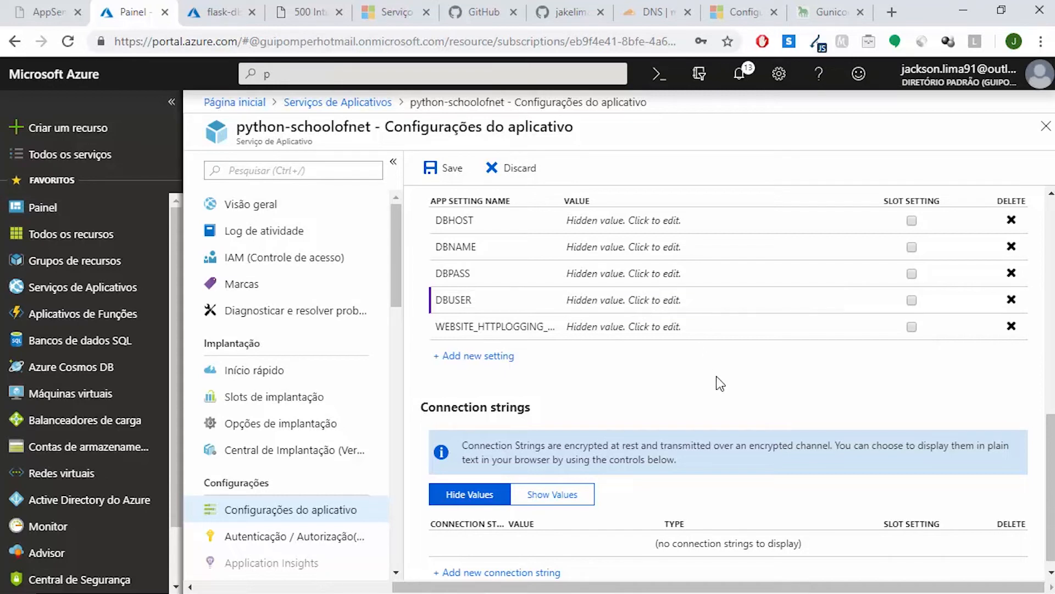
click(732, 299)
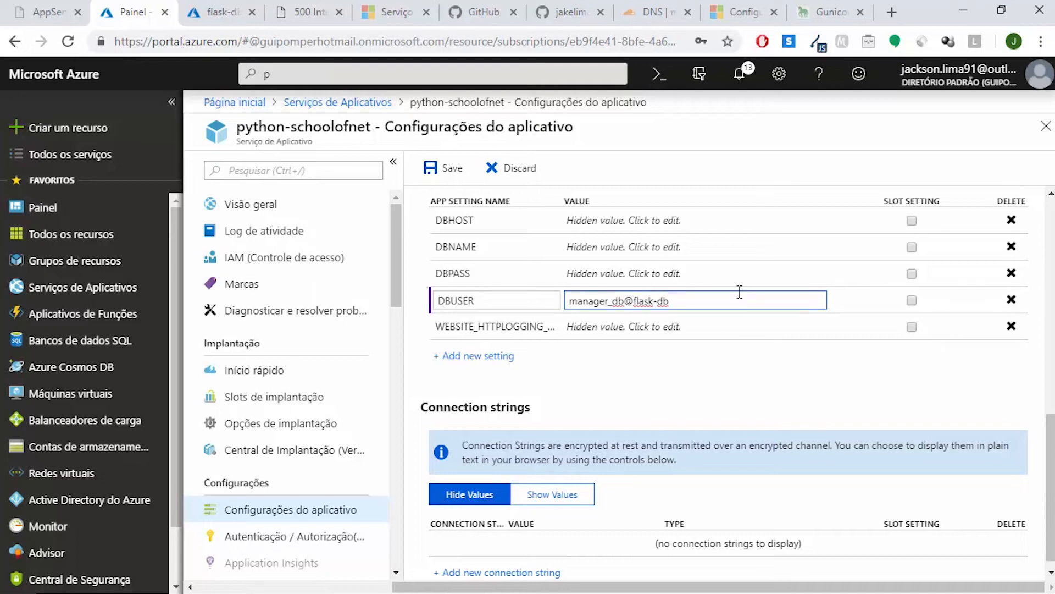
click(452, 171)
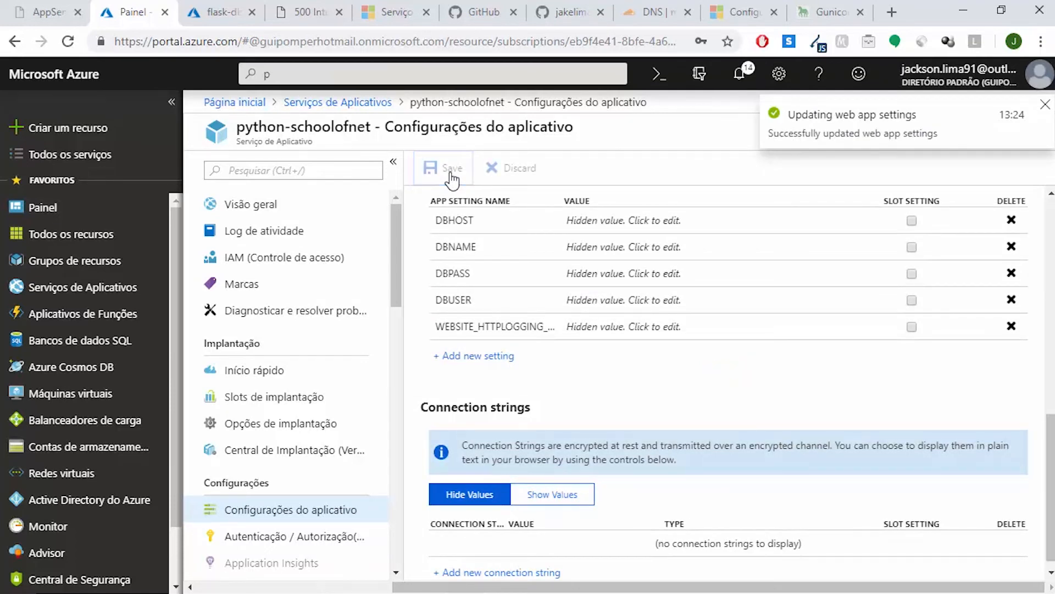
Switch to the deployed python-schoolofnet.azurewebsites.net site and reload it to test the new database user setting
click(308, 12)
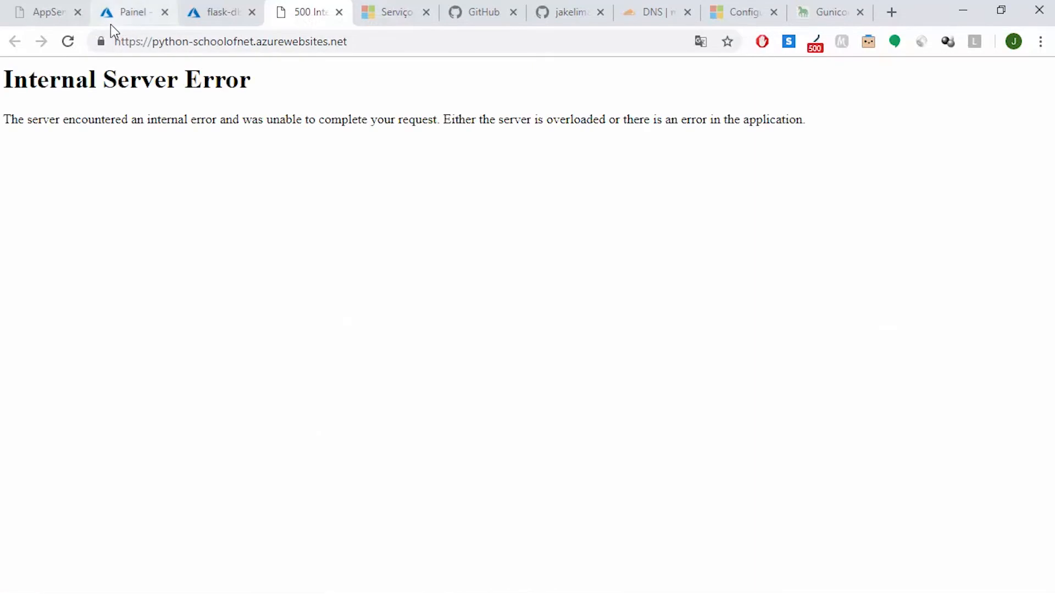
click(67, 41)
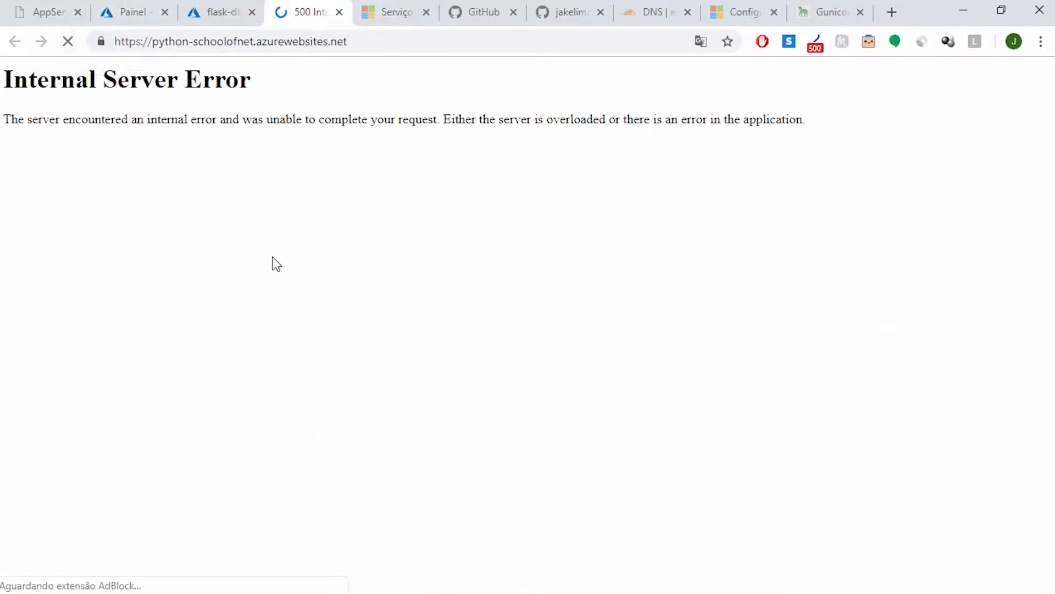
click(67, 42)
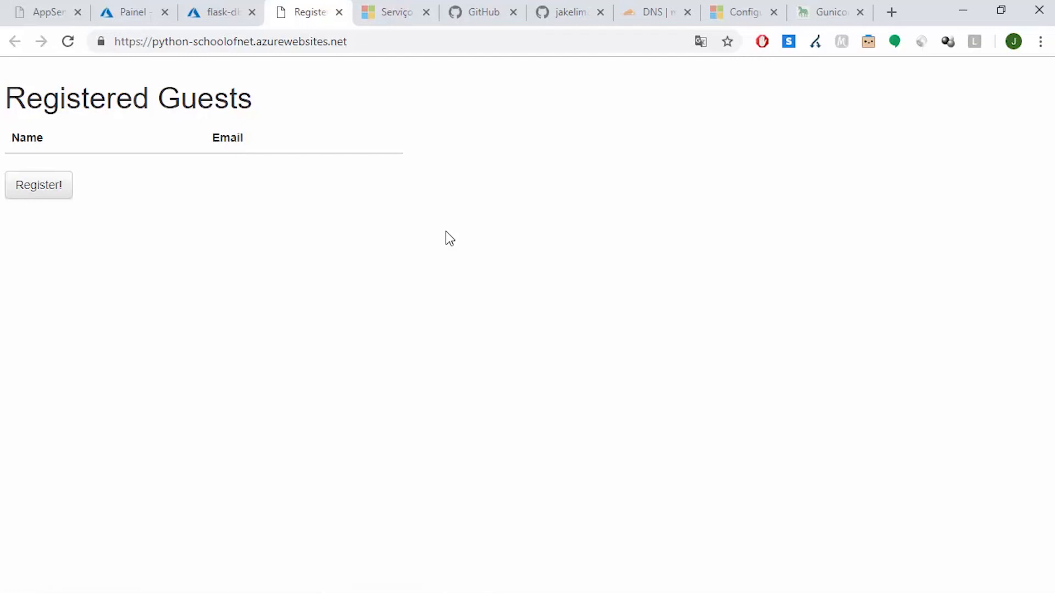
Register a guest on the deployed site, filling in the guest's name and email address from the saved suggestions and submitting the form
key(Tab)
key(Return)
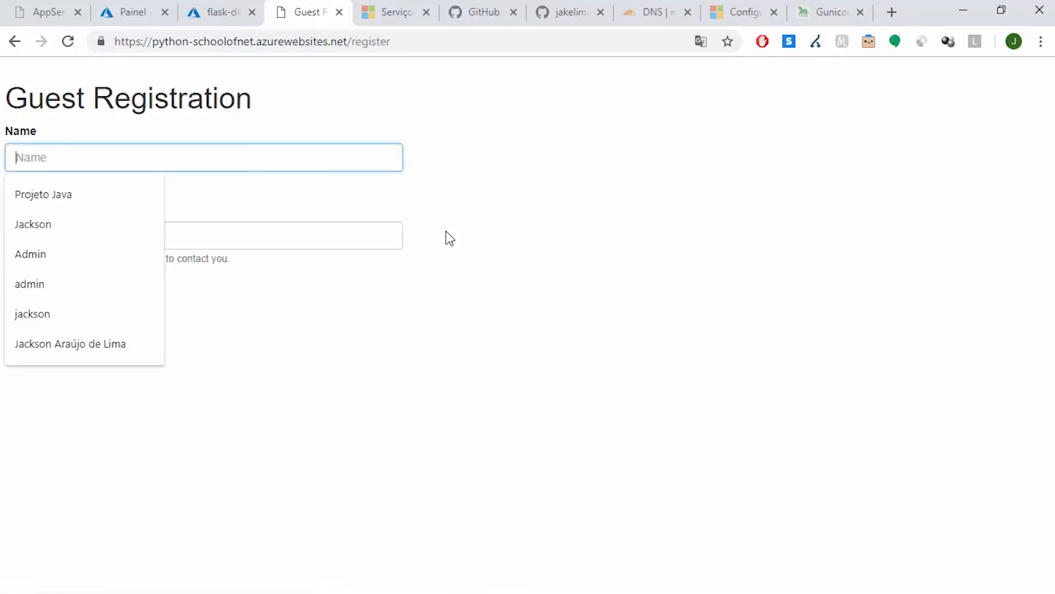
key(Down)
key(Down)
key(Return)
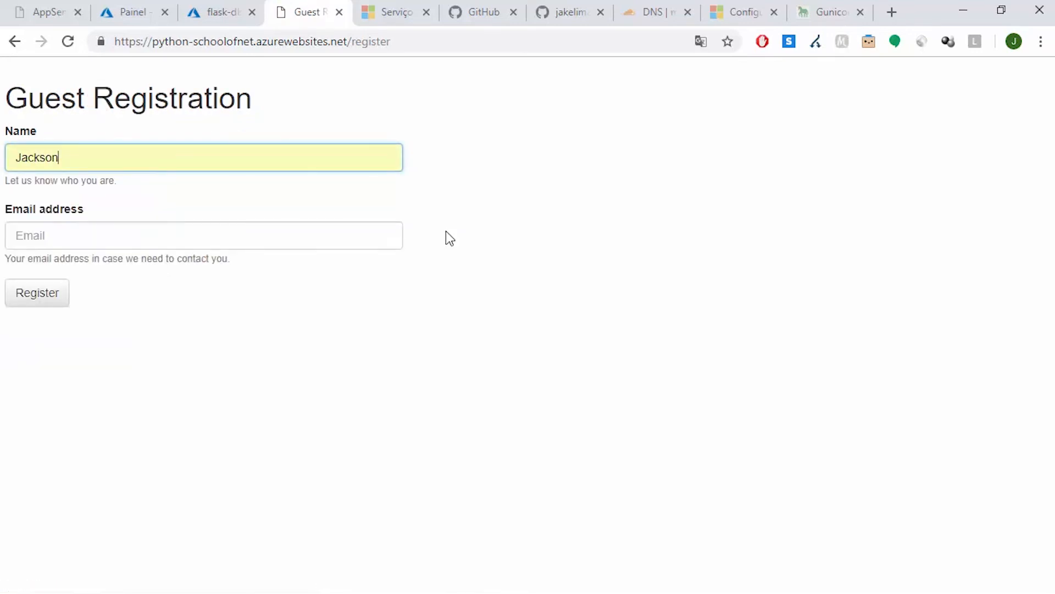
key(Tab)
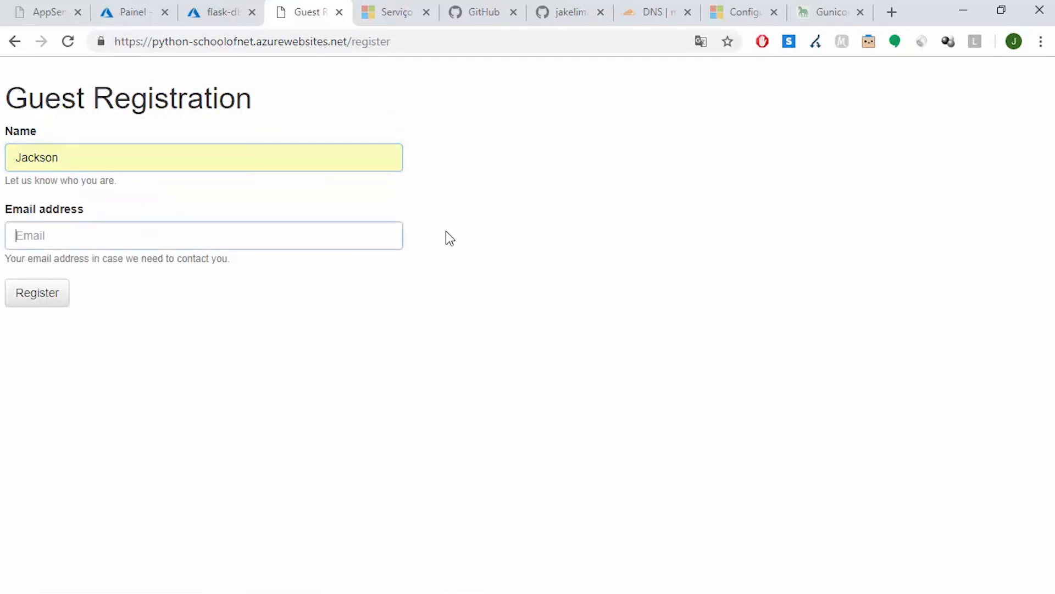
key(Down)
key(Down)
key(Down)
key(Return)
key(Tab)
key(Return)
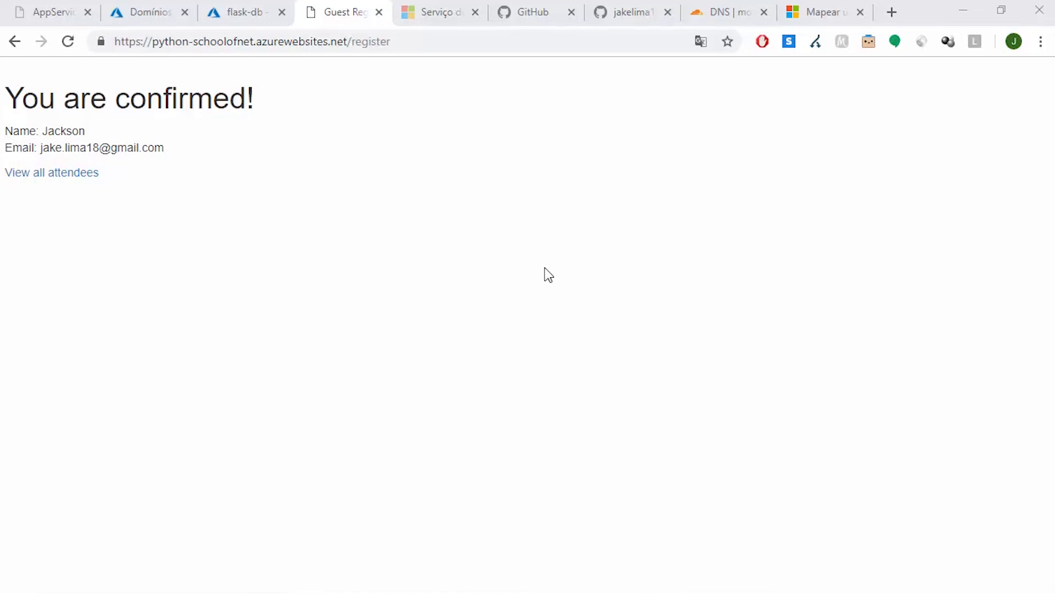
Return to the Azure portal and open the custom domains settings of python-schoolofnet
click(148, 12)
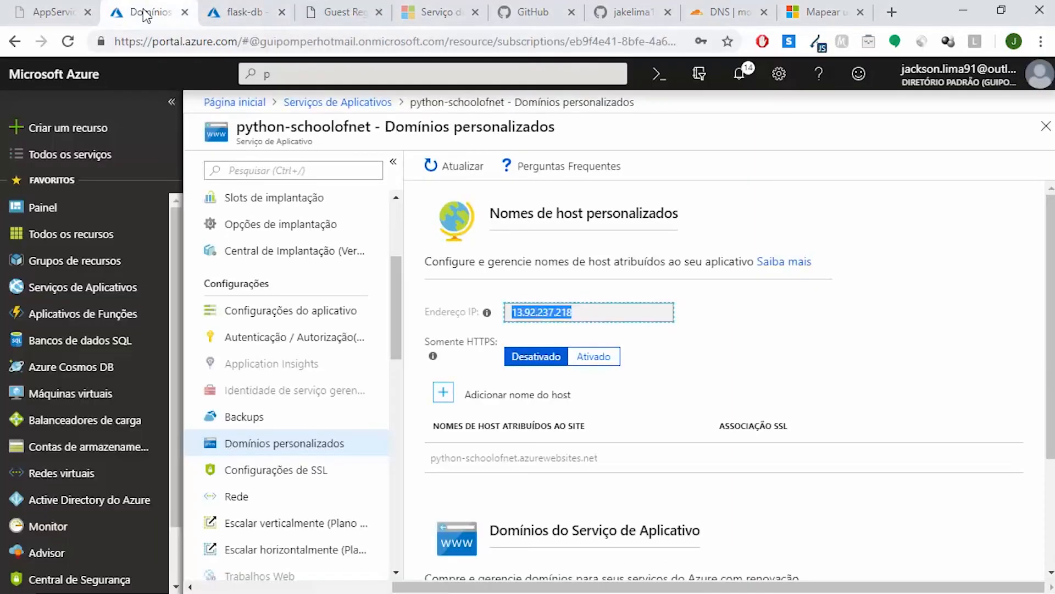
click(397, 208)
drag(396, 207, 381, 282)
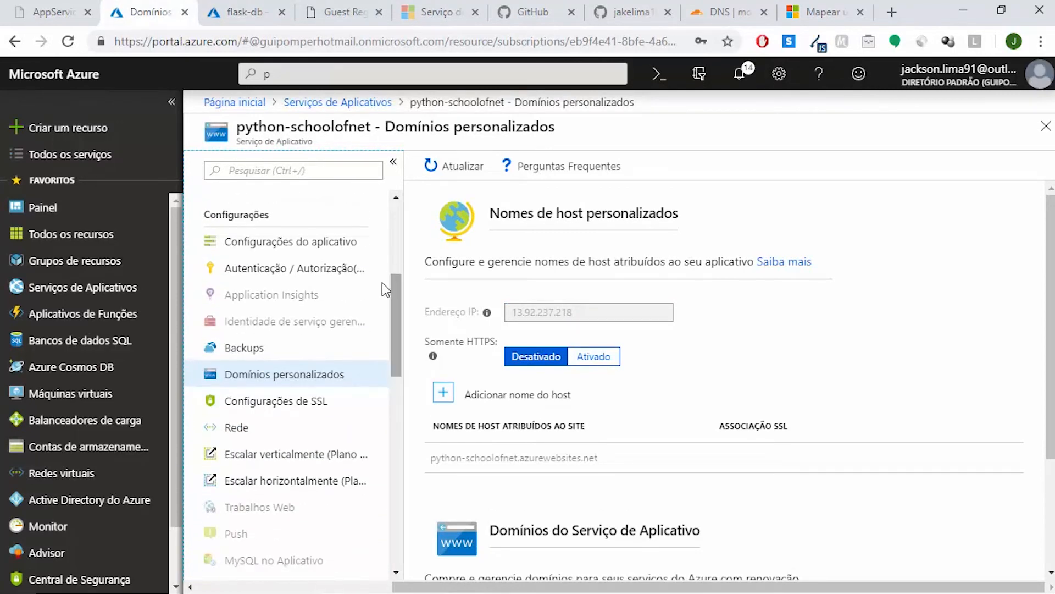
click(283, 374)
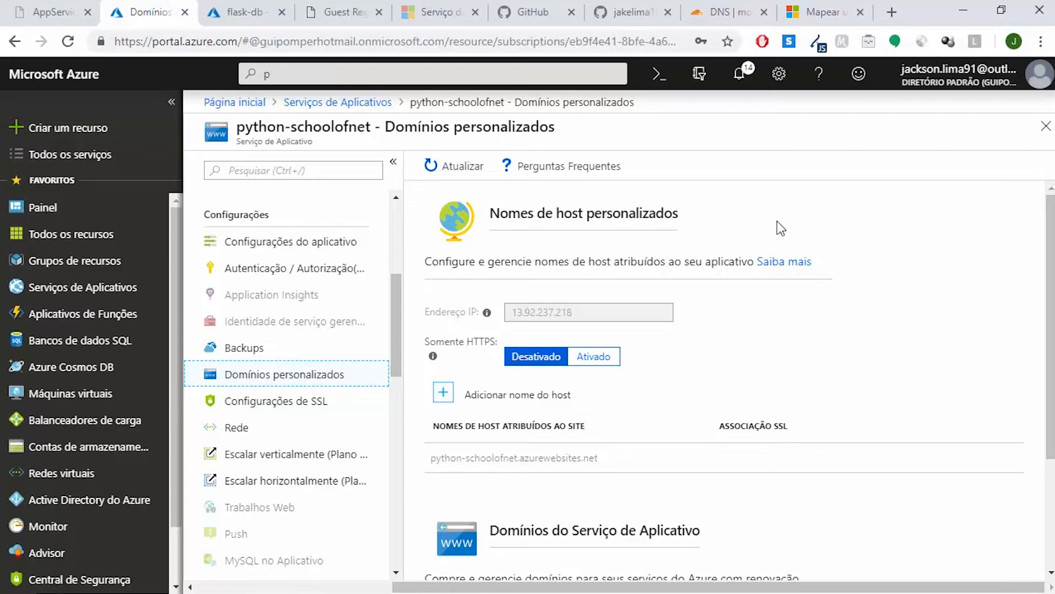
Check the movingcloud.com.br DNS records in Cloudflare and copy the app's IP address from its Azure custom domains page
click(710, 7)
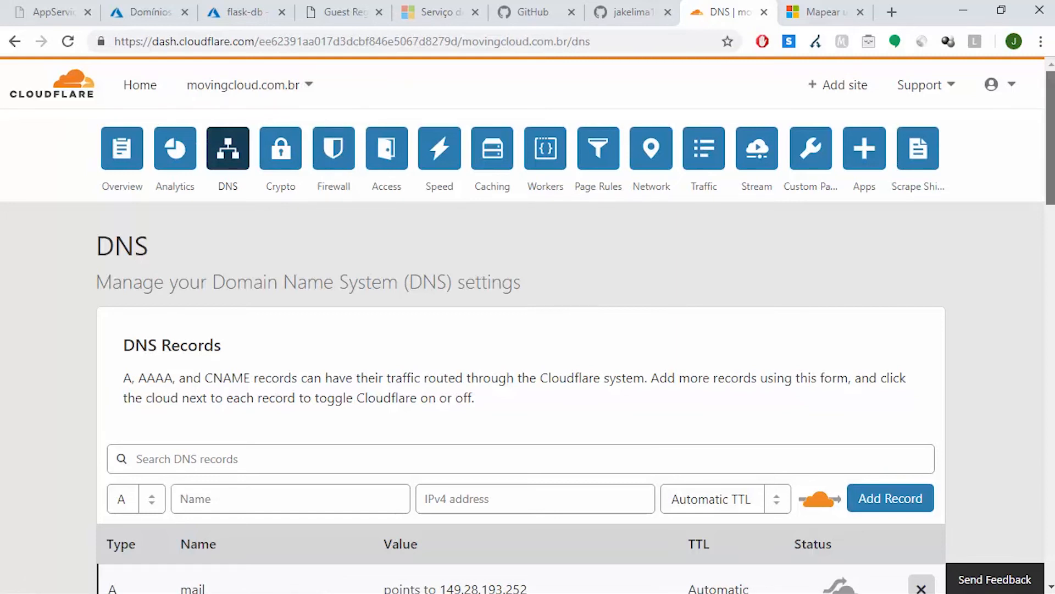
scroll(1050, 165, down, 1)
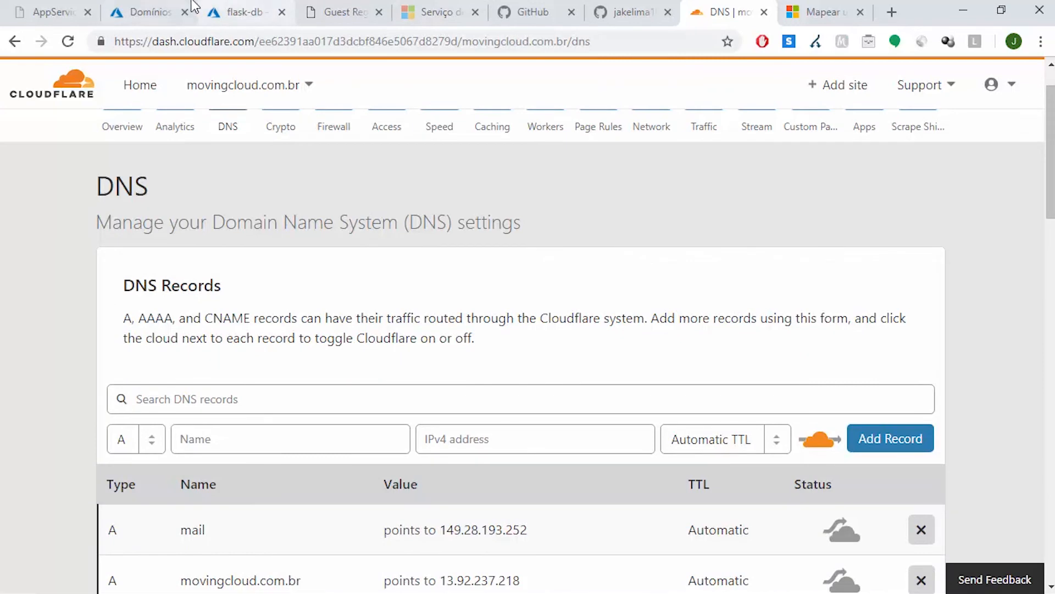
click(144, 10)
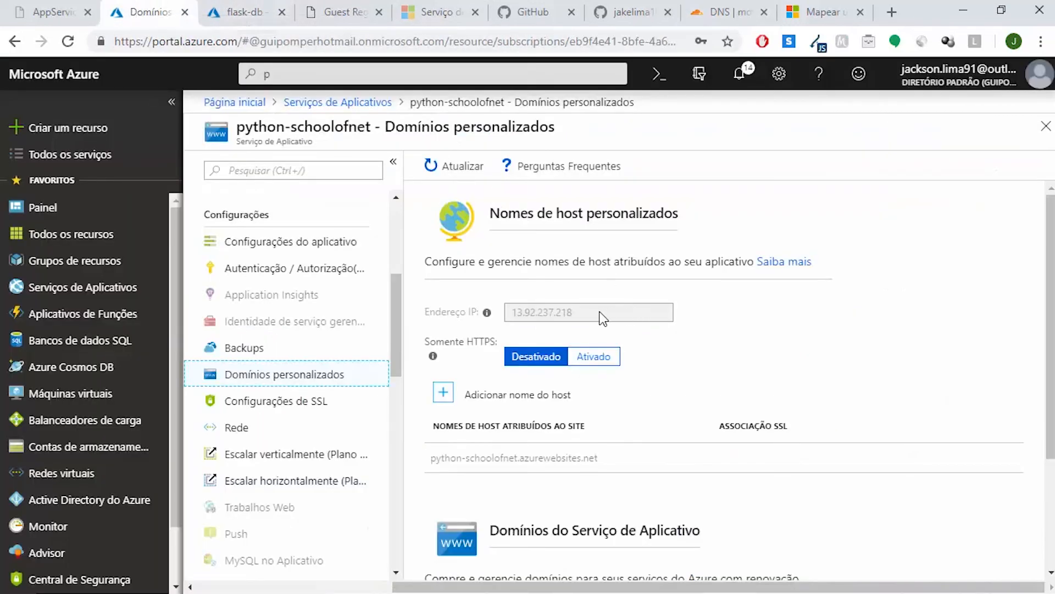
drag(597, 318, 514, 321)
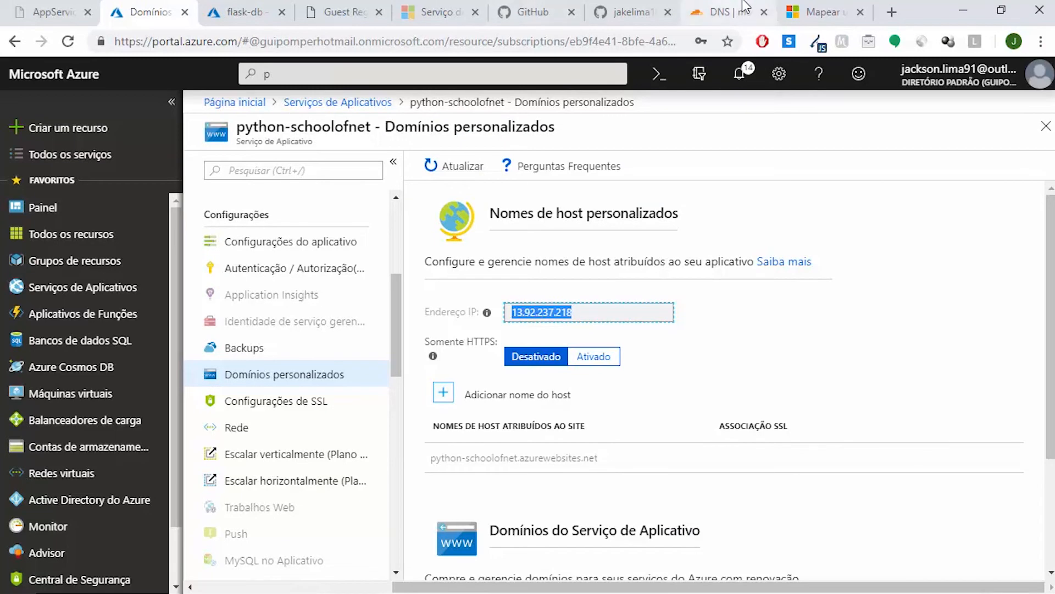
In Cloudflare, set the movingcloud.com.br A record to point to 13.92.237.218
click(721, 11)
scroll(898, 160, down, 5)
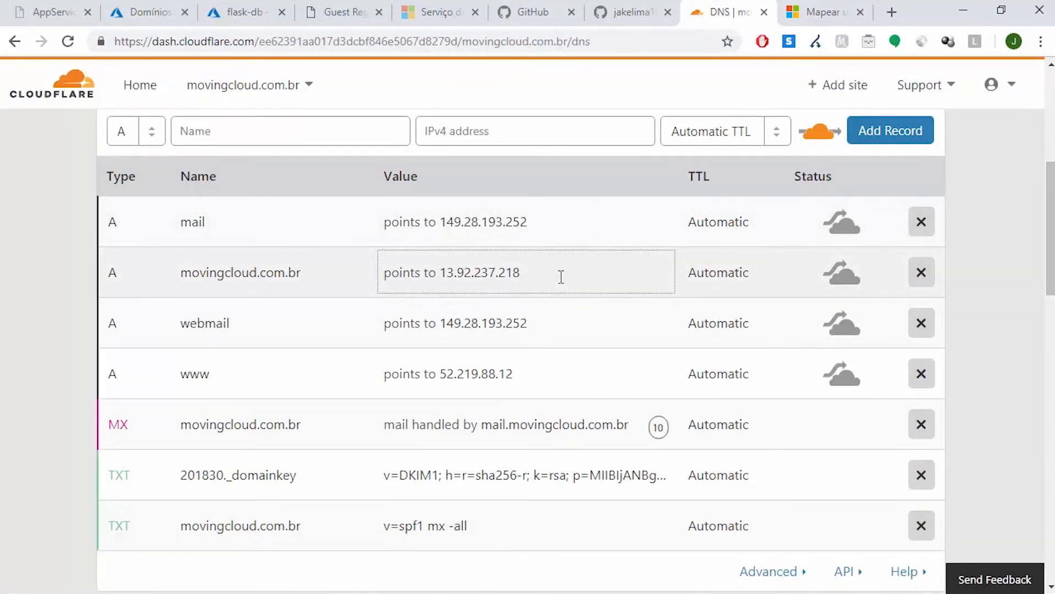
click(562, 276)
drag(529, 278, 373, 287)
key(ctrl+x)
key(ctrl+v)
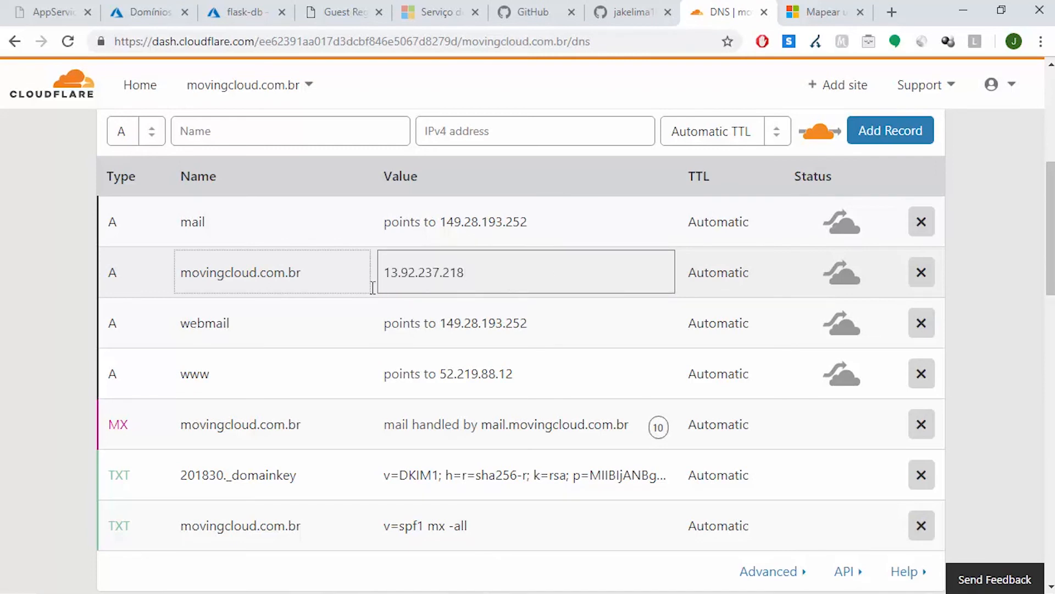
key(Return)
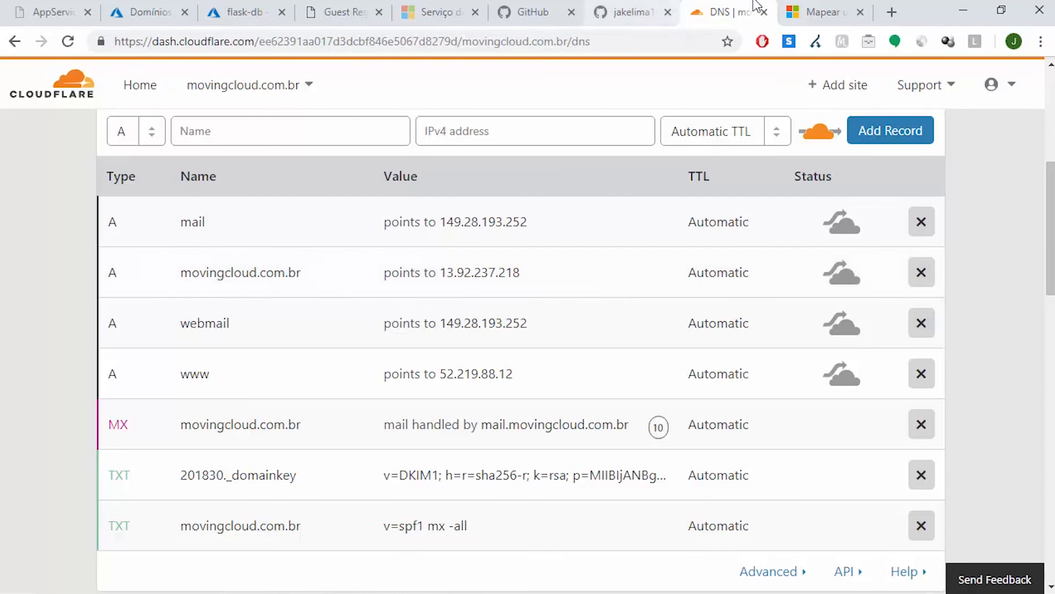
Examine the Microsoft custom domain tutorial for the DNS records required to map an A record to the app
click(808, 7)
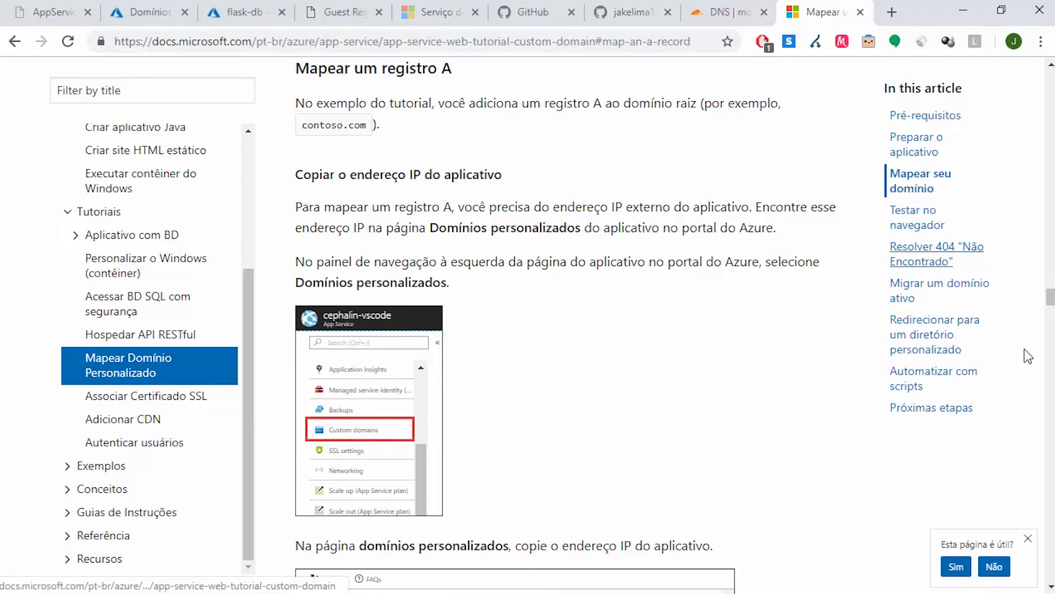
scroll(1050, 297, up, 15)
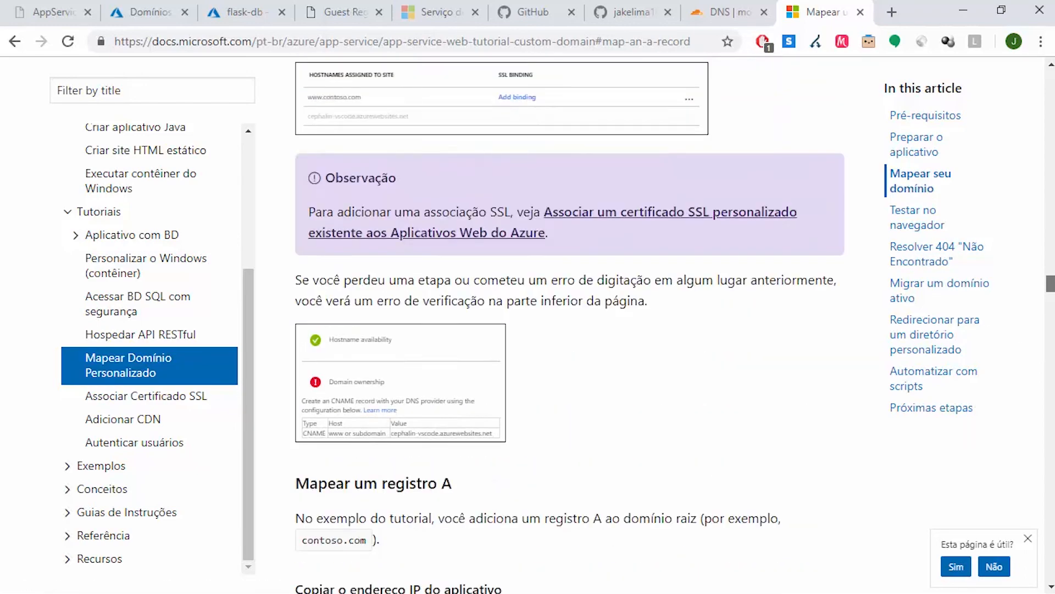
scroll(570, 324, up, 15)
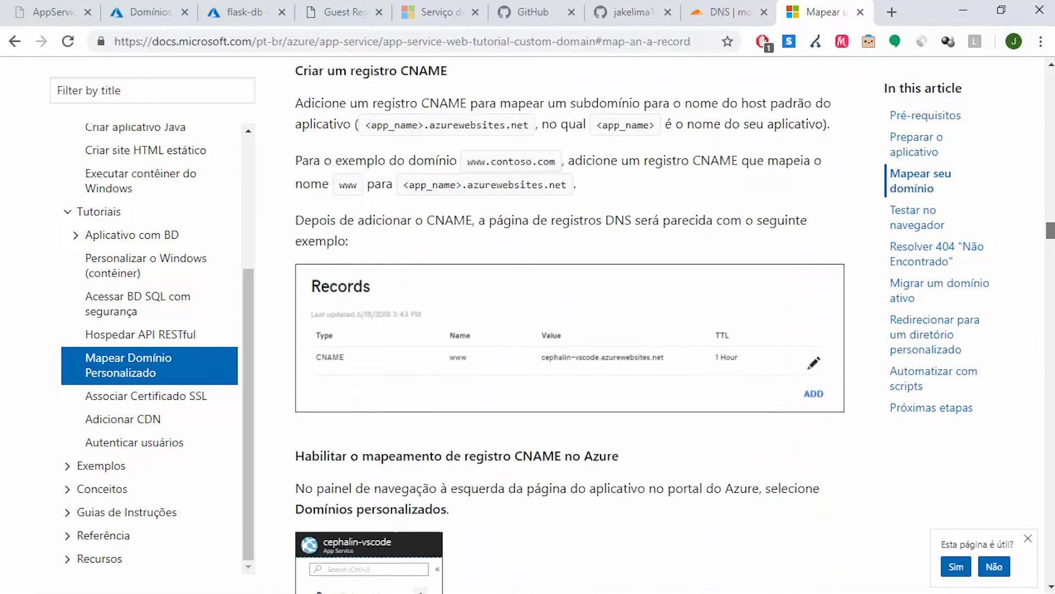
scroll(570, 324, up, 10)
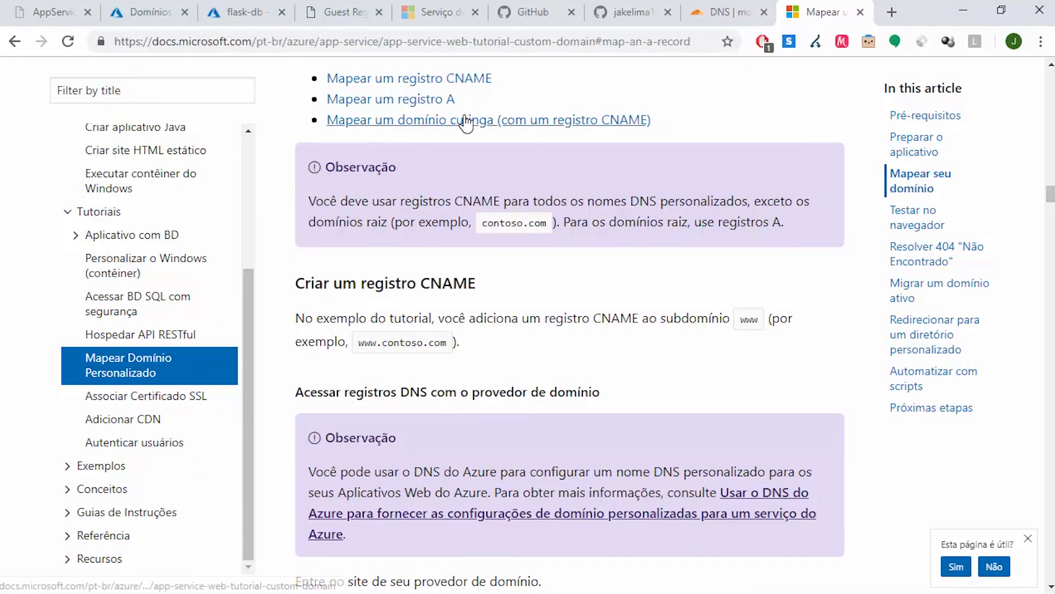
click(439, 100)
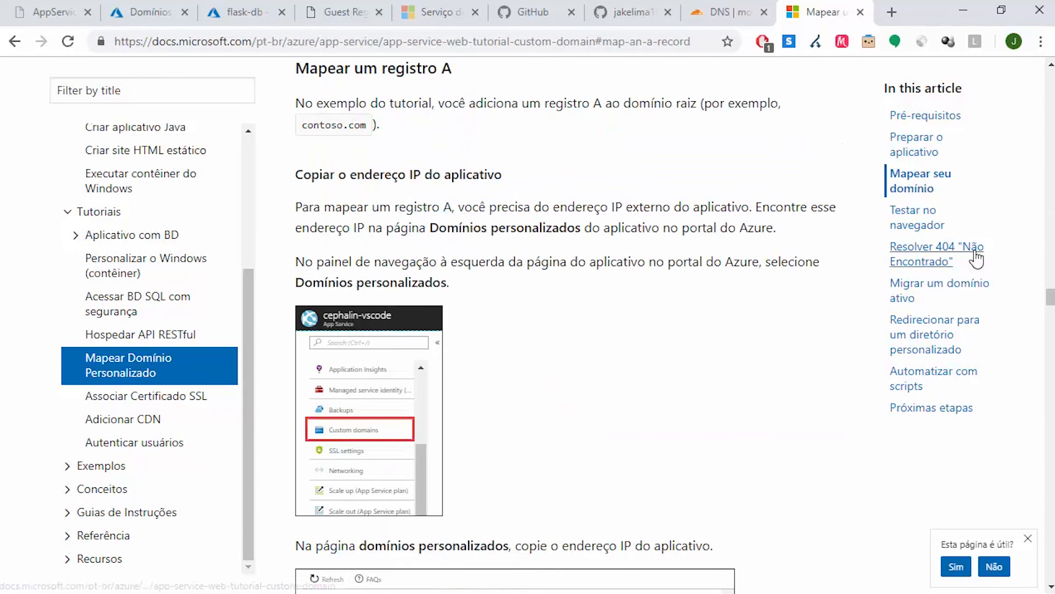
scroll(1050, 291, up, 9)
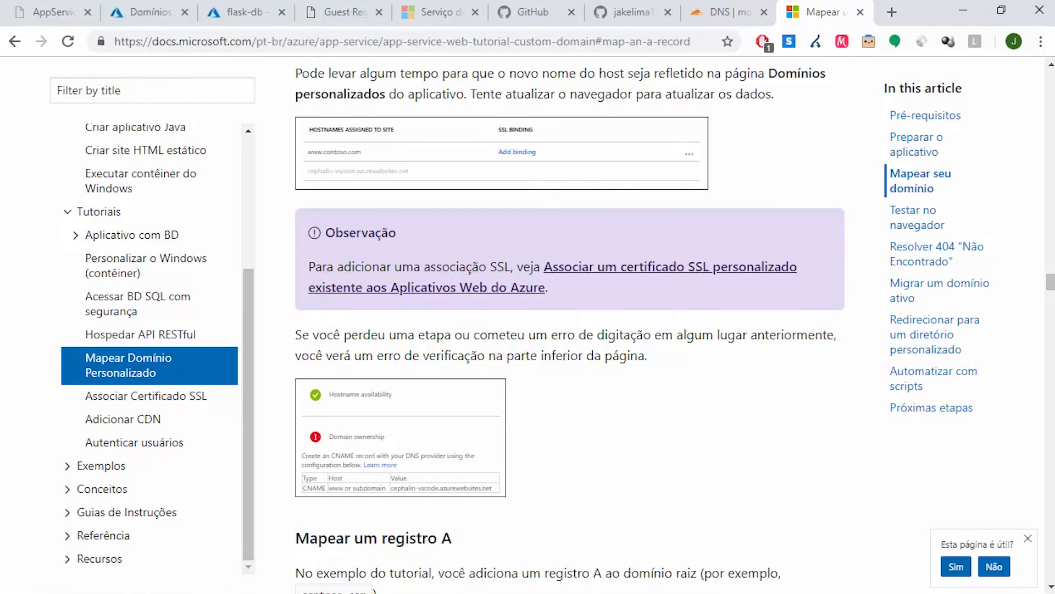
scroll(1051, 291, down, 18)
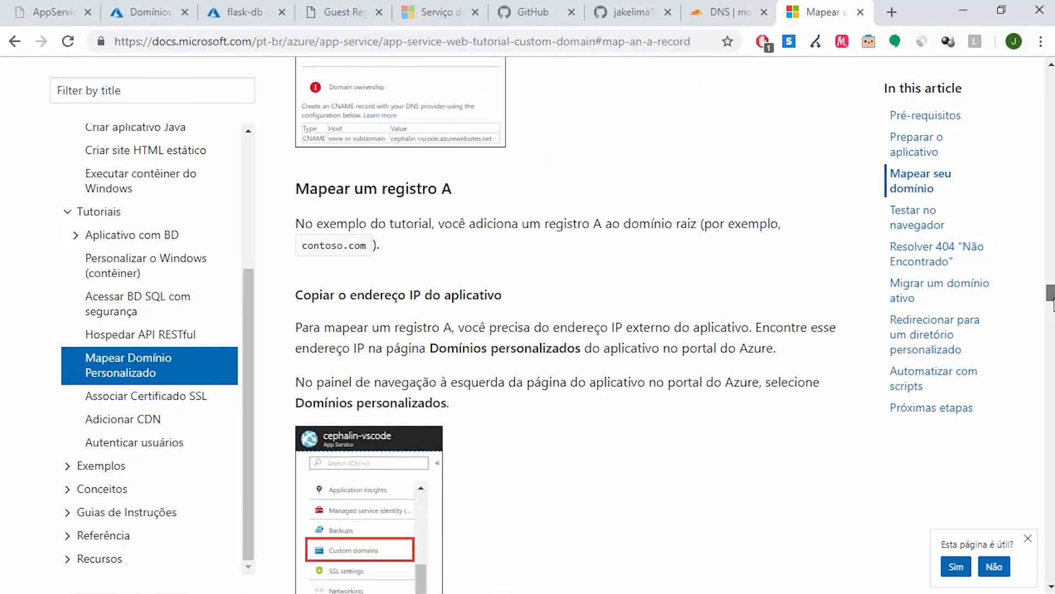
scroll(570, 324, down, 11)
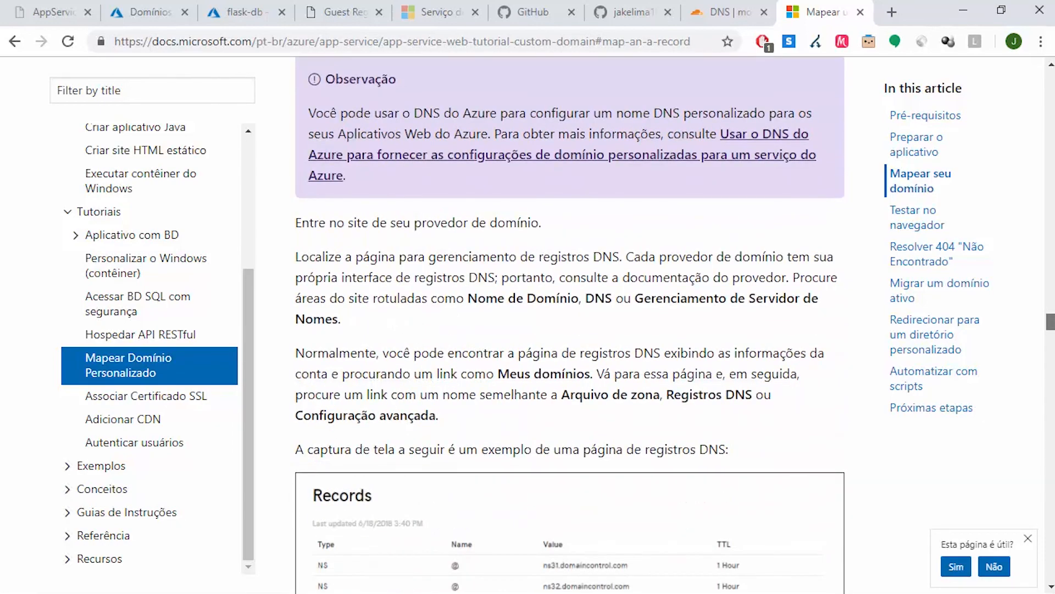
scroll(565, 380, down, 6)
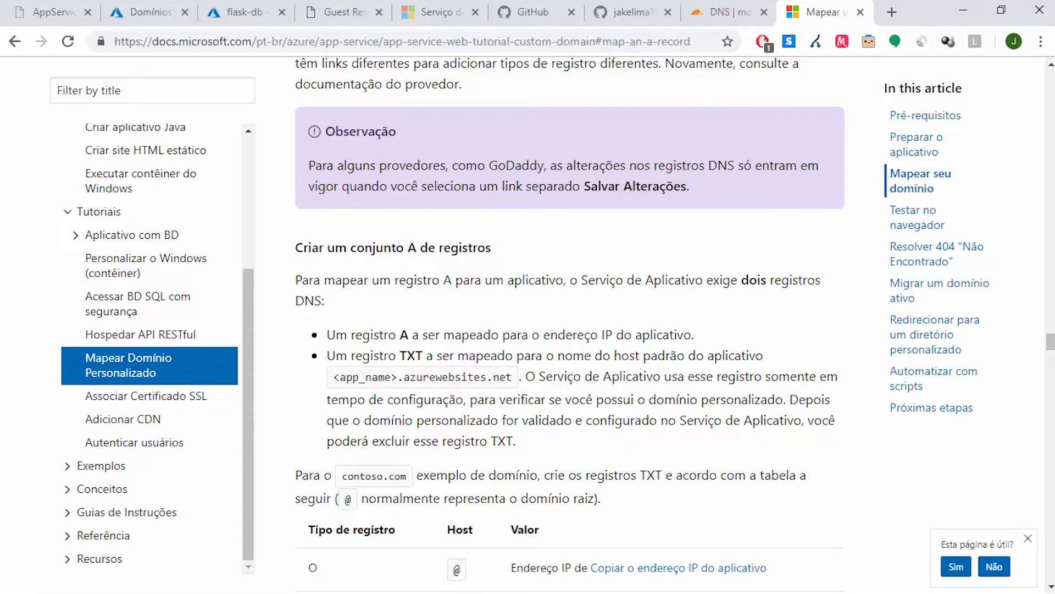
scroll(1050, 341, down, 1)
scroll(417, 426, down, 3)
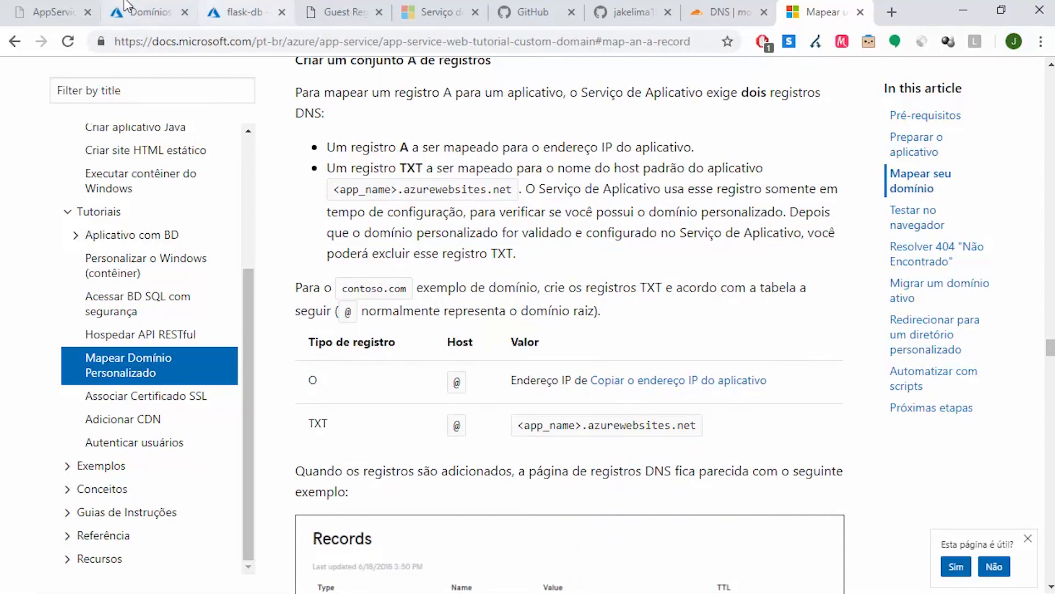
Copy the hostname python-schoolofnet.azurewebsites.net from Azure and prepare a new TXT record named @ in Cloudflare
click(160, 13)
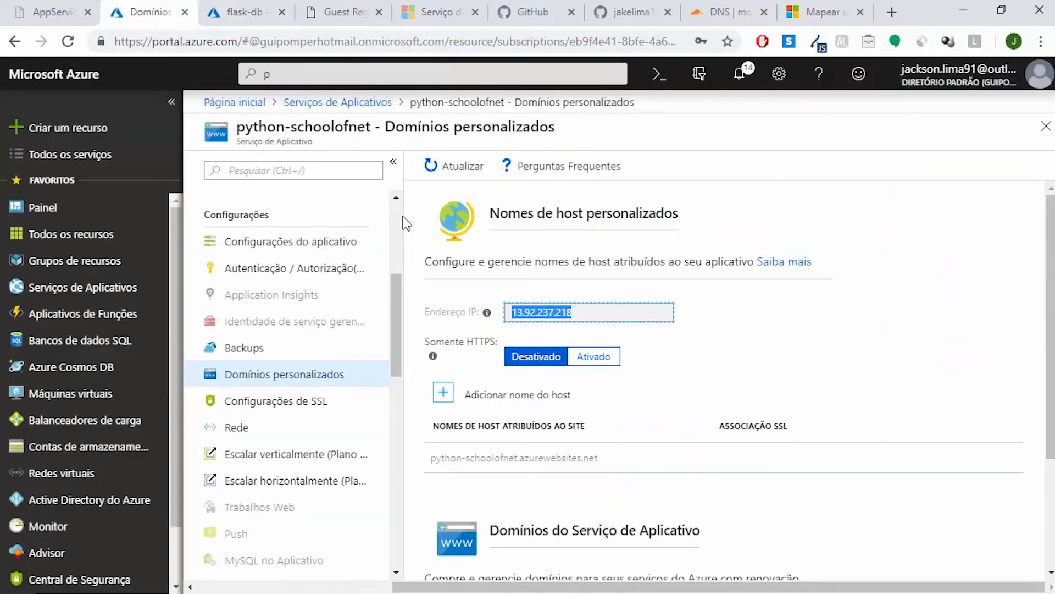
drag(610, 464, 430, 456)
key(ctrl+c)
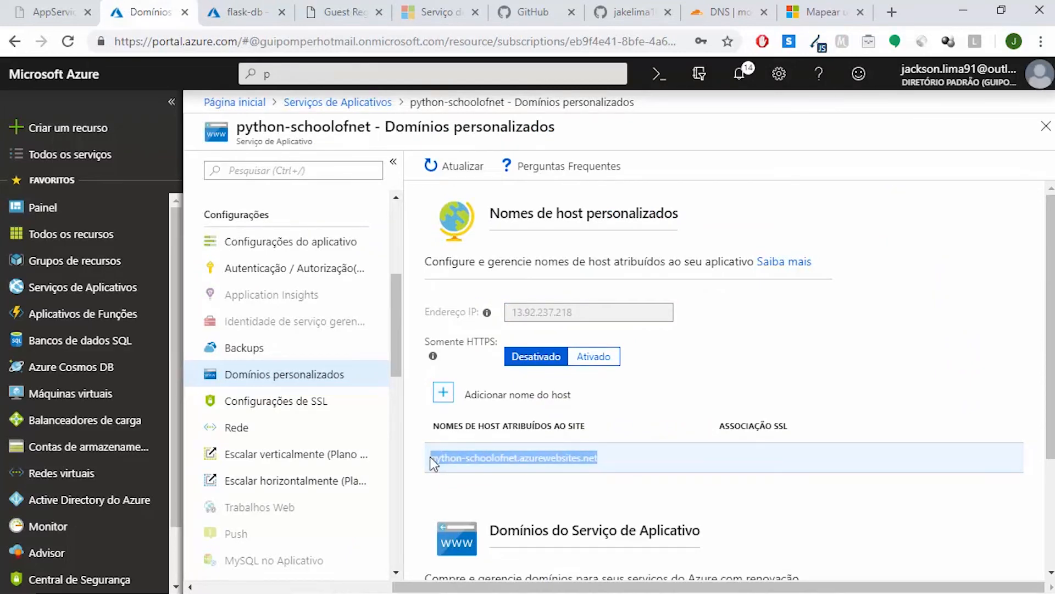
click(721, 12)
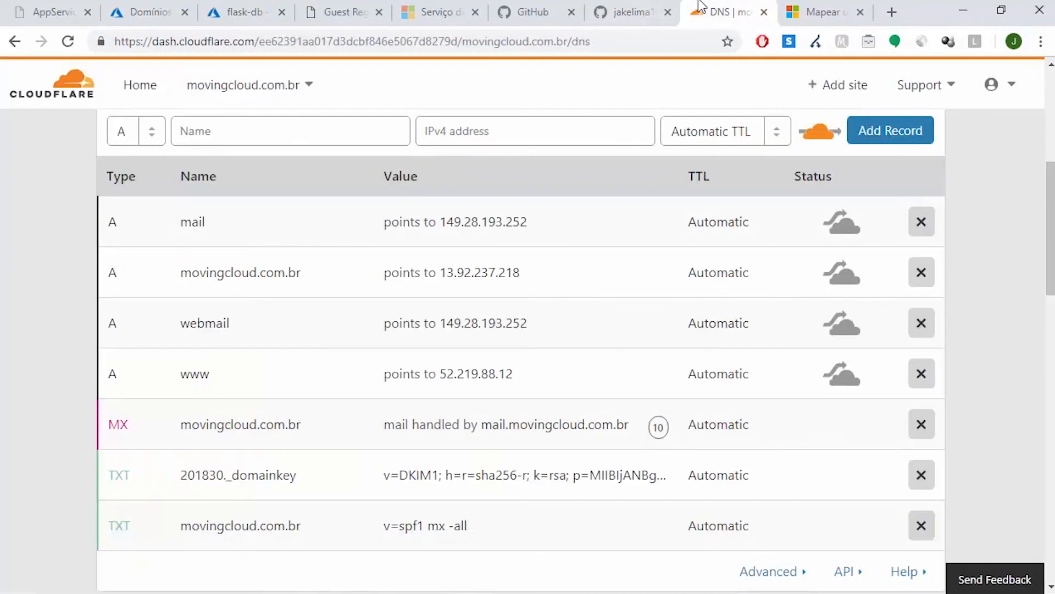
click(309, 137)
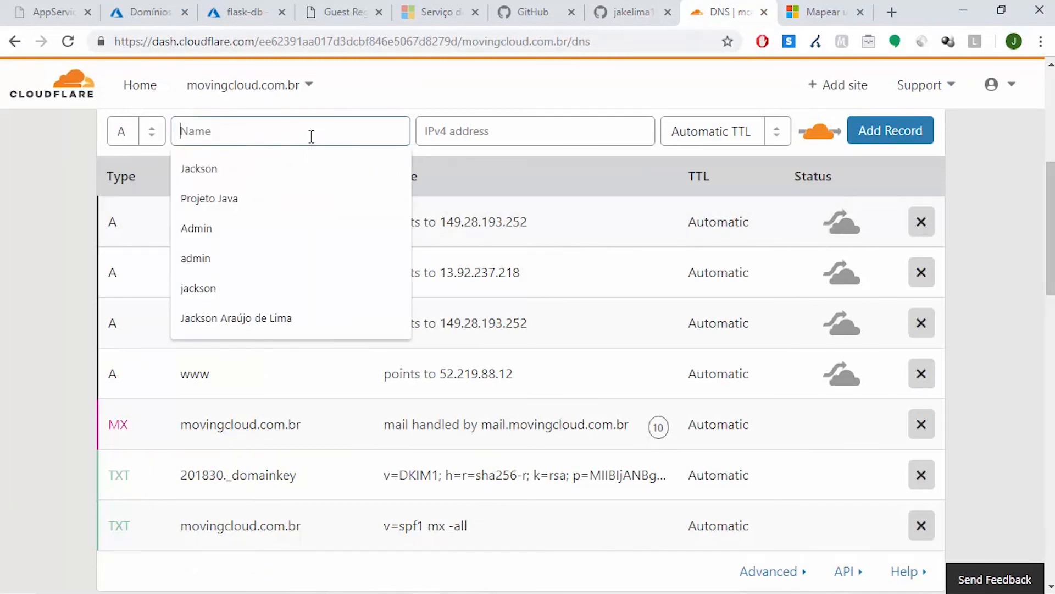
text(@)
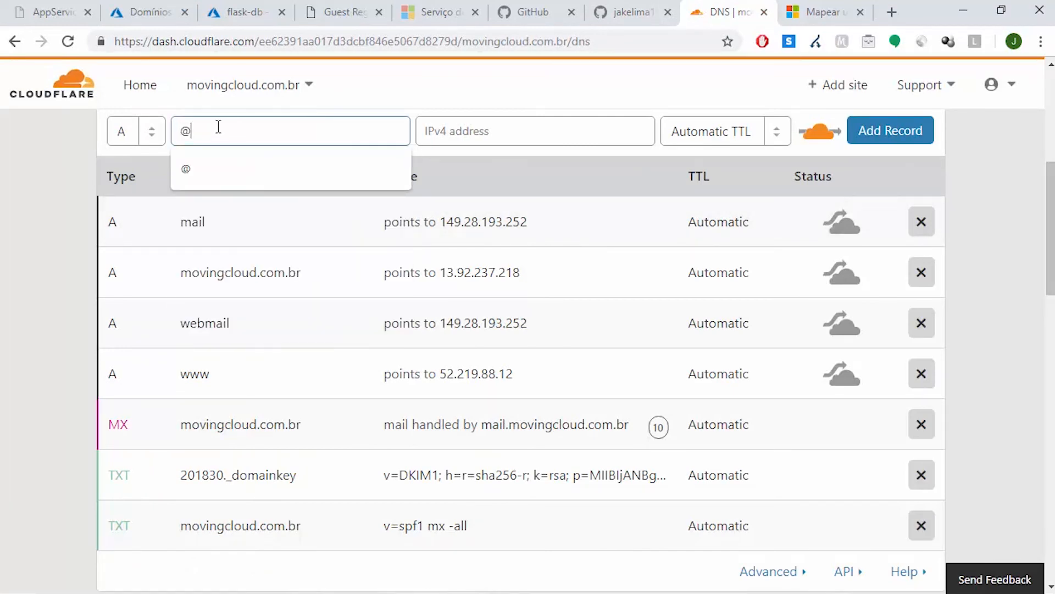
click(153, 133)
click(126, 321)
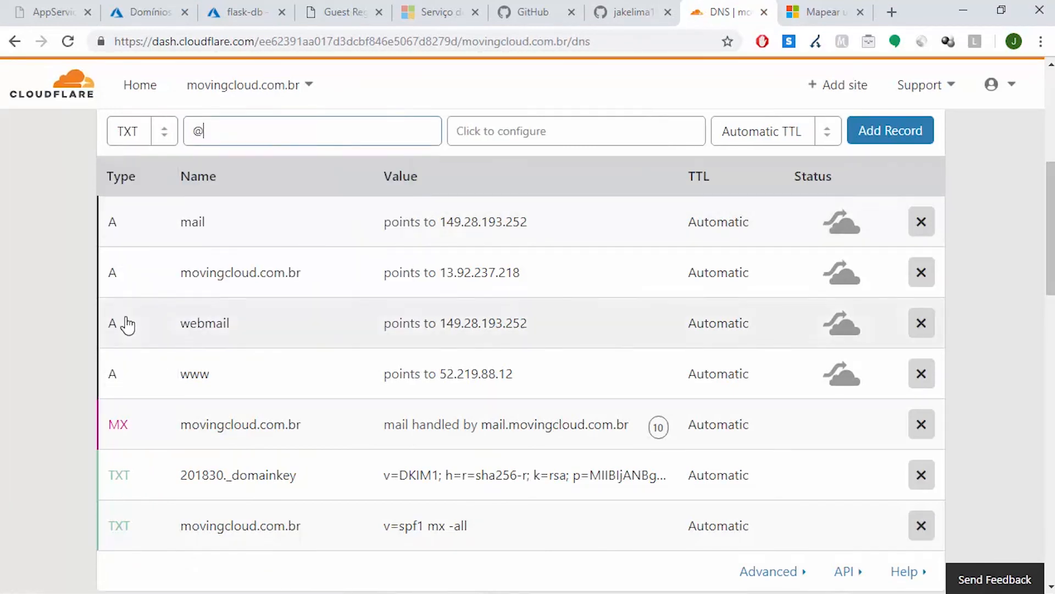
Set the TXT record's content to python-schoolofnet.azurewebsites.net and add the record to the domain
click(501, 125)
key(ctrl+v)
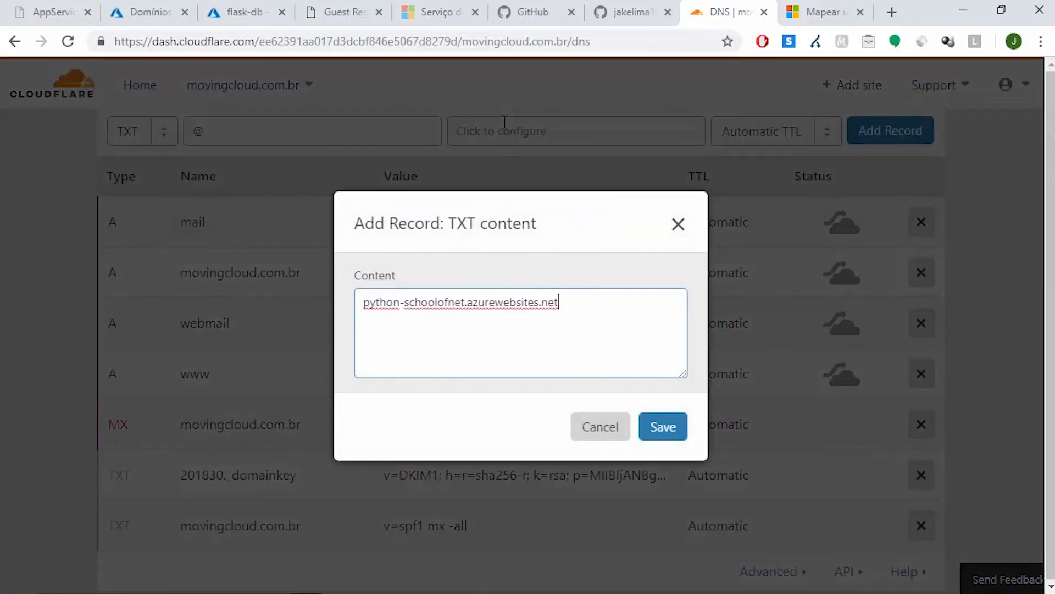
click(367, 305)
click(657, 426)
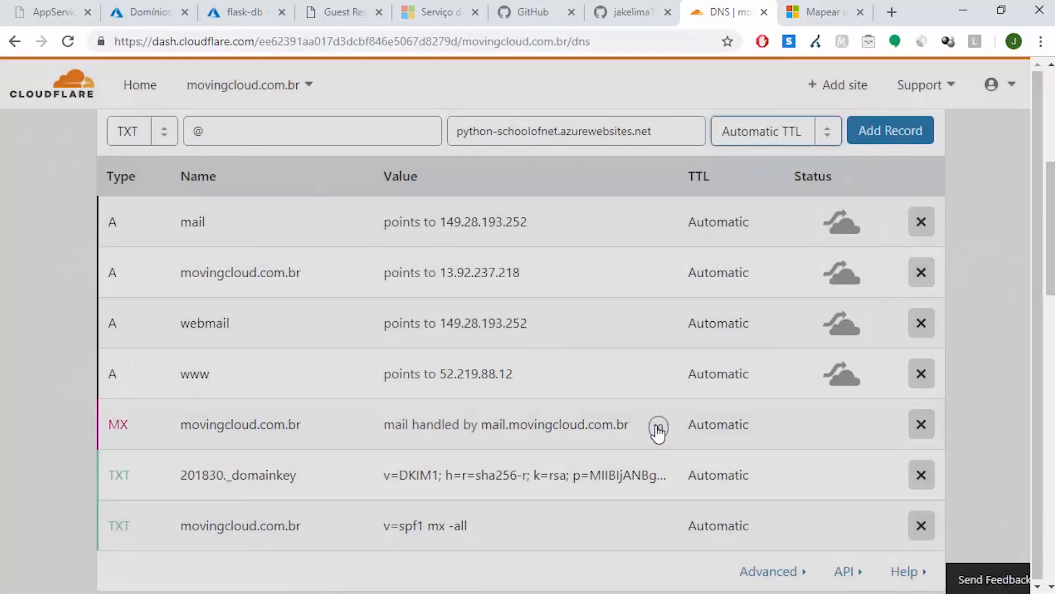
scroll(521, 352, up, 5)
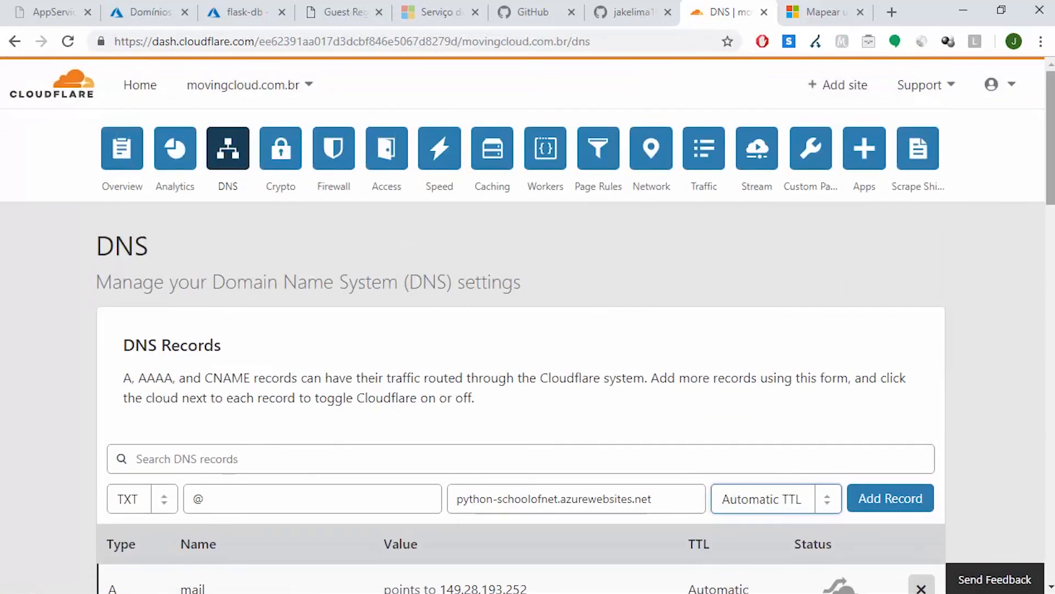
scroll(905, 316, down, 3)
click(910, 369)
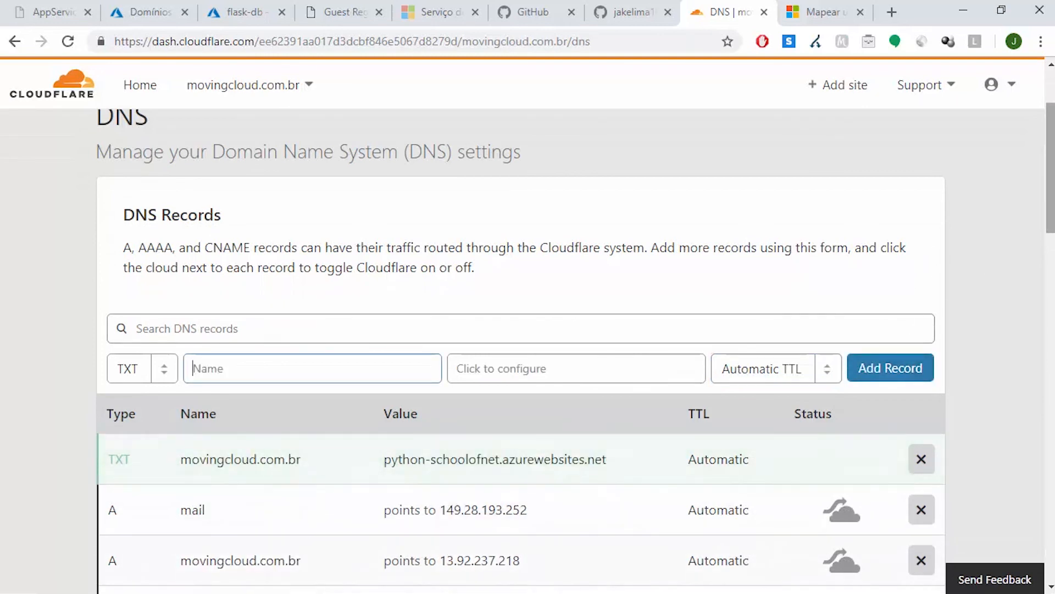
Open movingcloud.com.br in a new browser tab and reload it several times to test the domain
click(893, 16)
text(movingcloud.com.br)
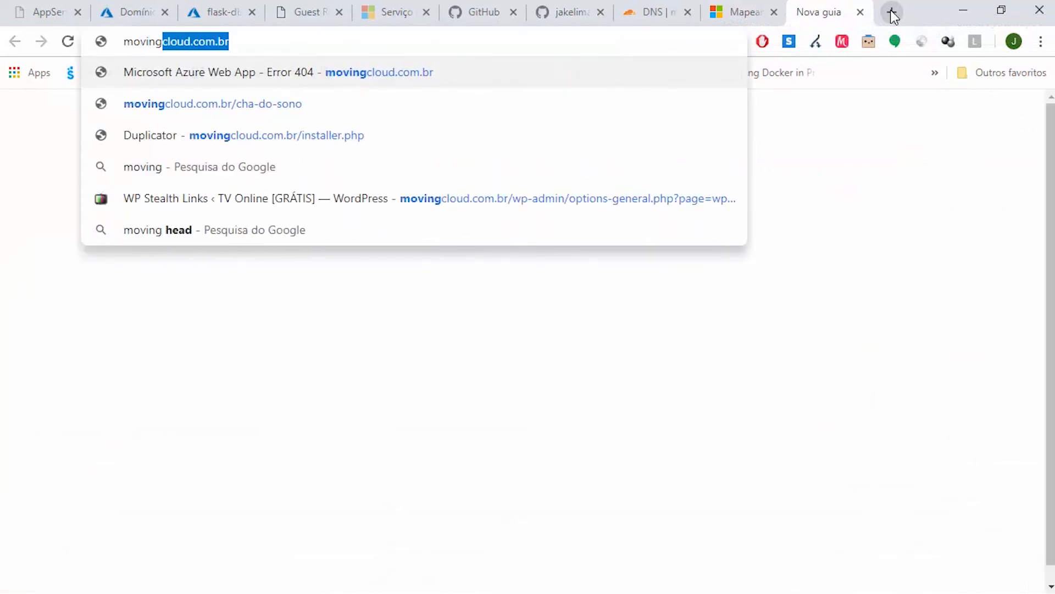
key(Return)
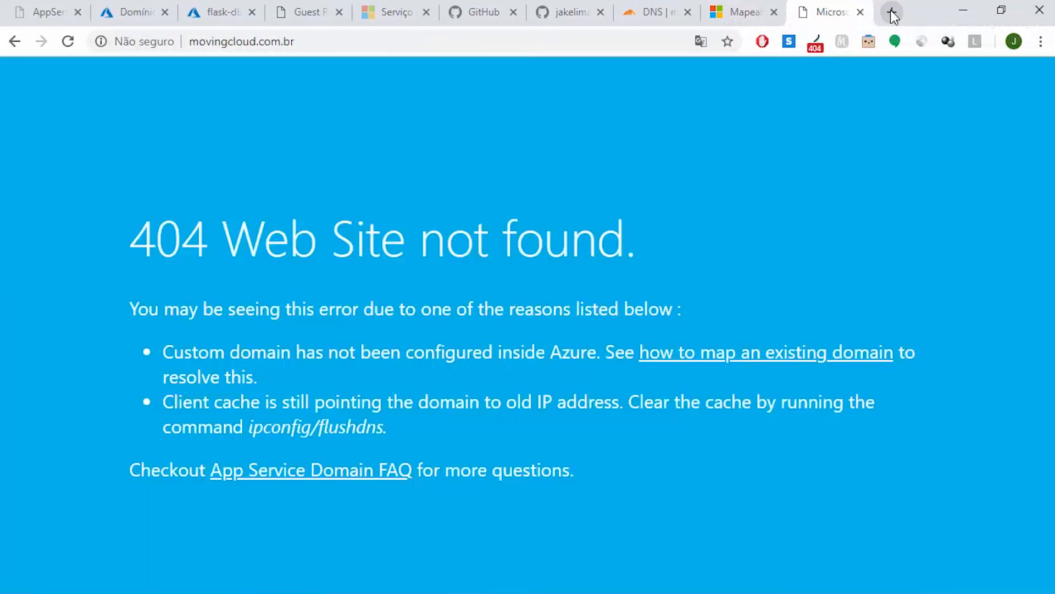
click(74, 47)
click(75, 47)
click(68, 42)
click(69, 42)
Recheck the Cloudflare DNS records, read the tutorial's section on enabling A record mapping, and return to the Azure custom domains page
click(658, 6)
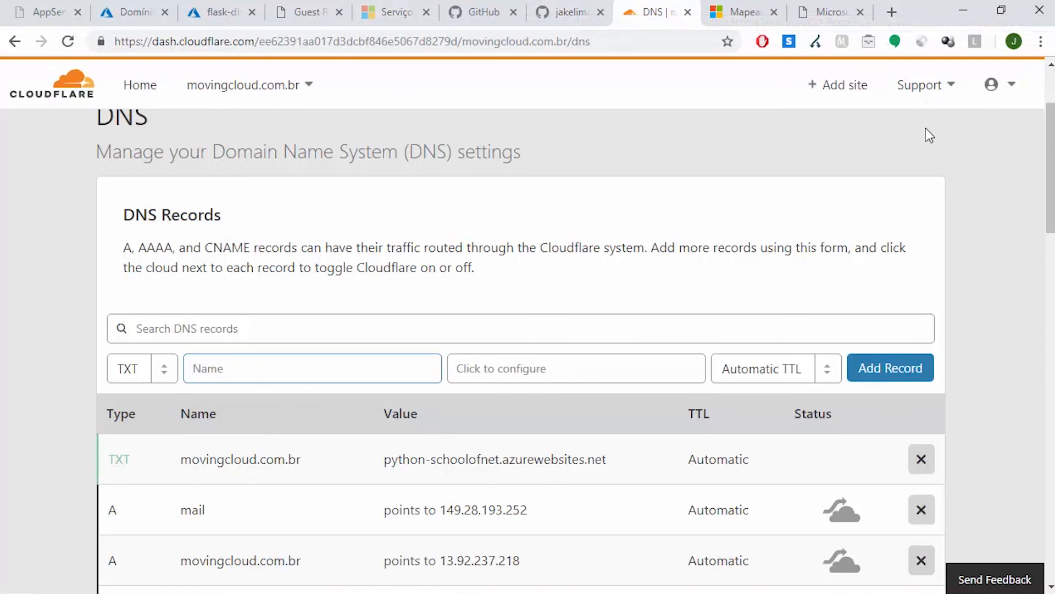
scroll(528, 346, down, 1)
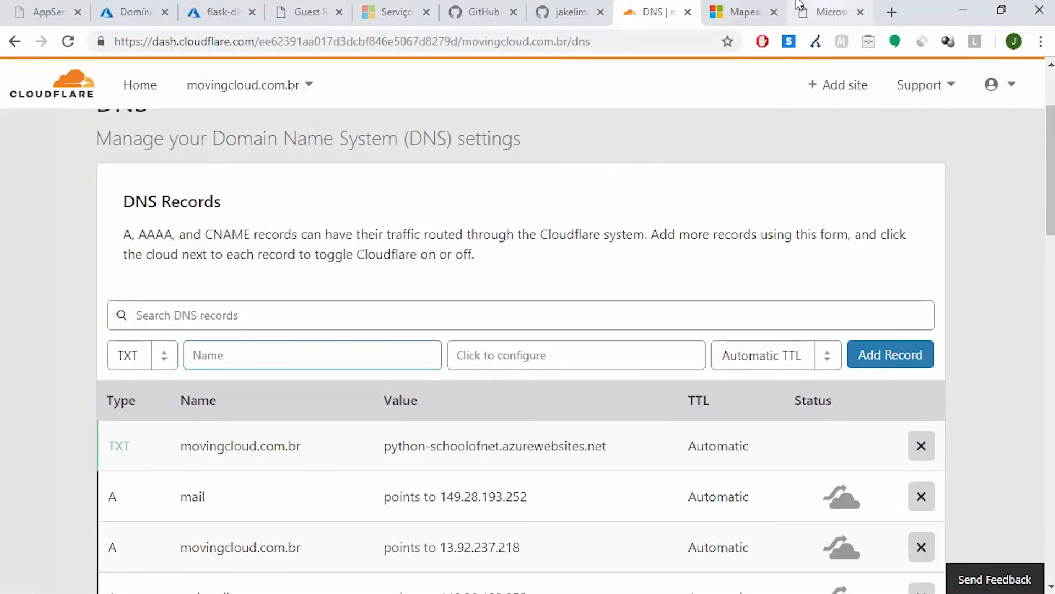
click(742, 11)
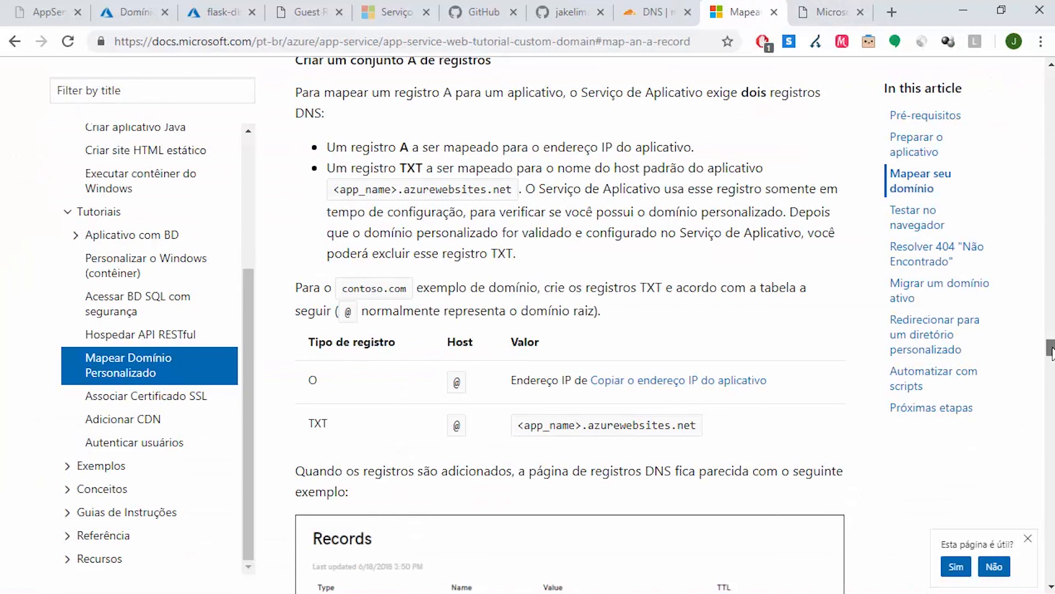
scroll(675, 325, down, 10)
scroll(675, 324, down, 1)
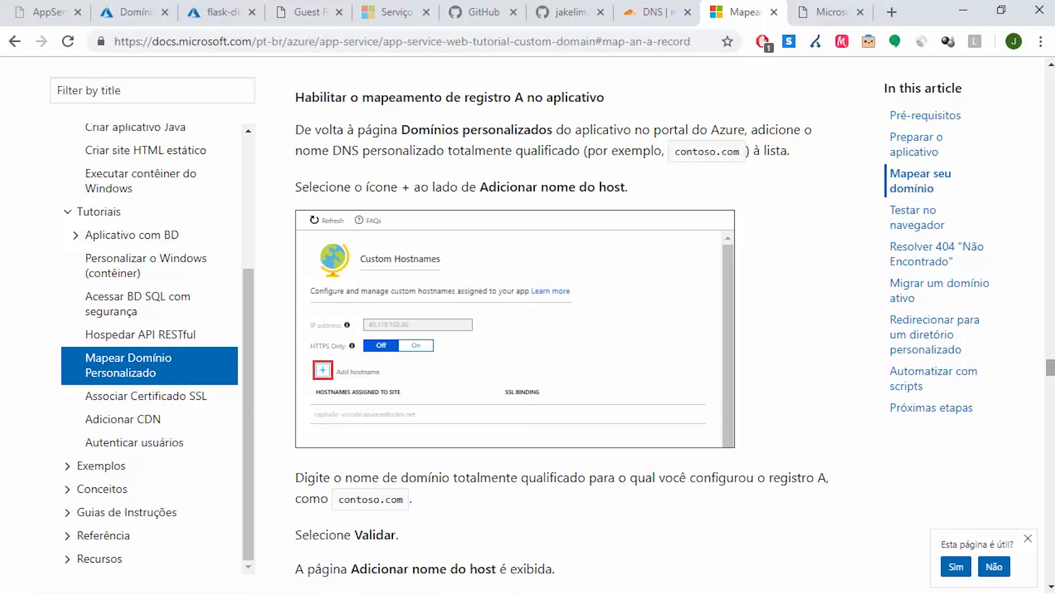
click(144, 8)
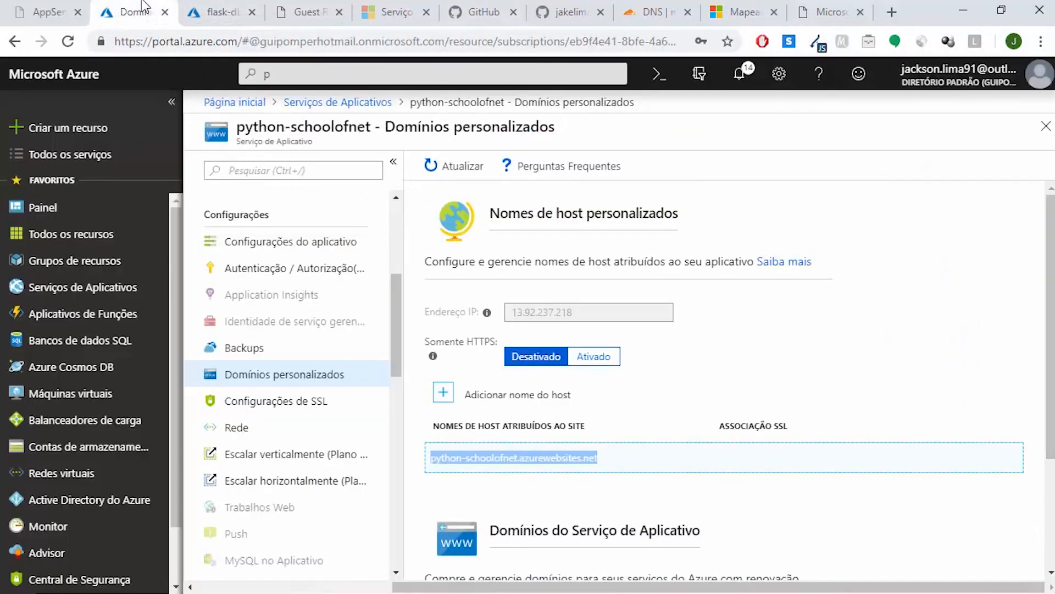
Start a new custom hostname for the python-schoolofnet app, enter movingcloud.com.br, and validate it
click(458, 395)
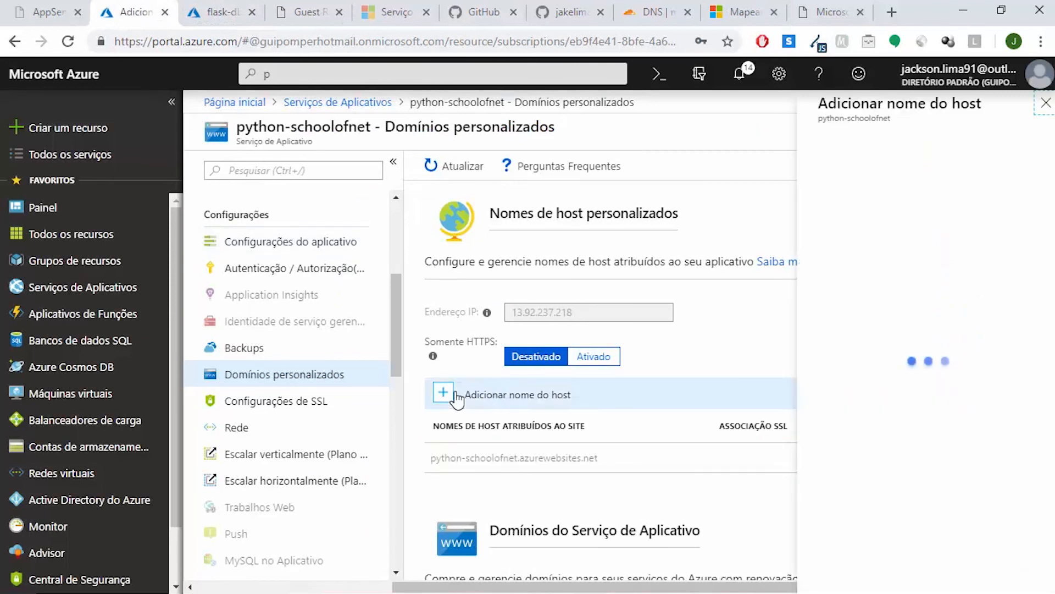
text(movingcloud.com.br)
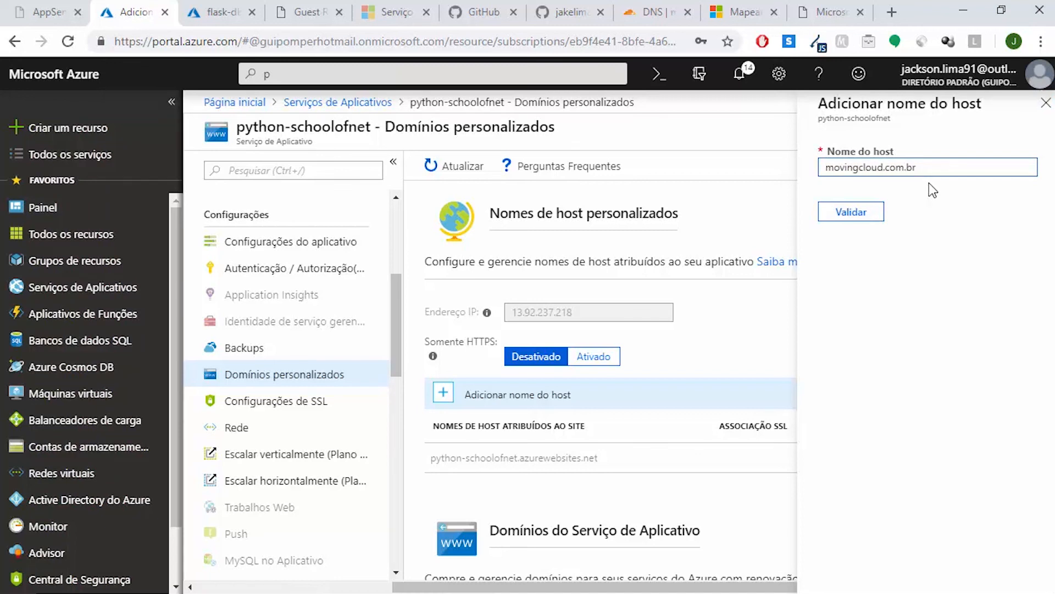
click(872, 214)
Set the hostname record type to A record (example.com), add the hostname to the app, and close the form
click(884, 282)
click(847, 307)
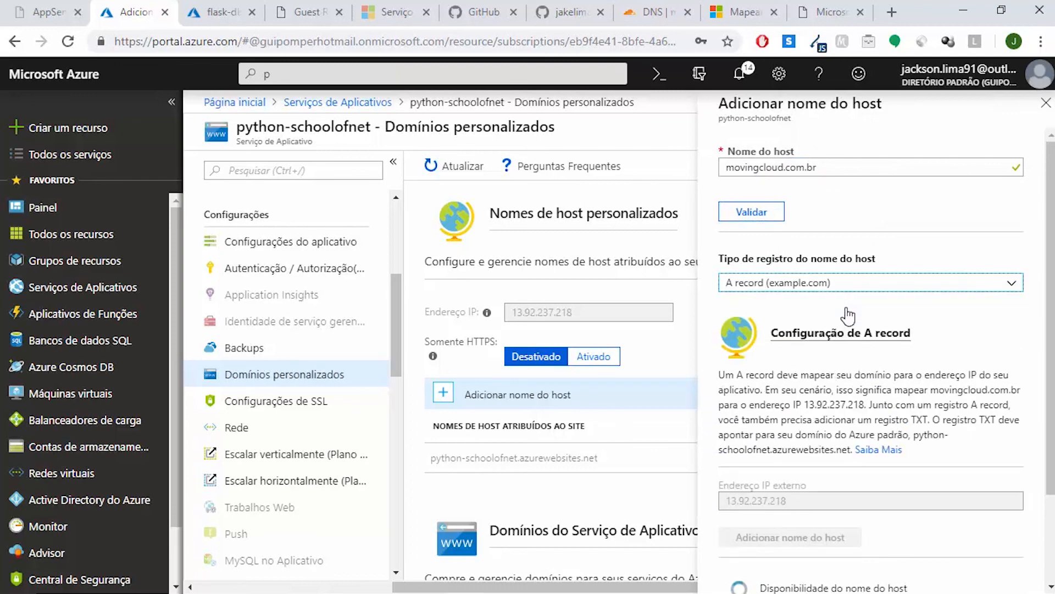
scroll(1044, 295, down, 2)
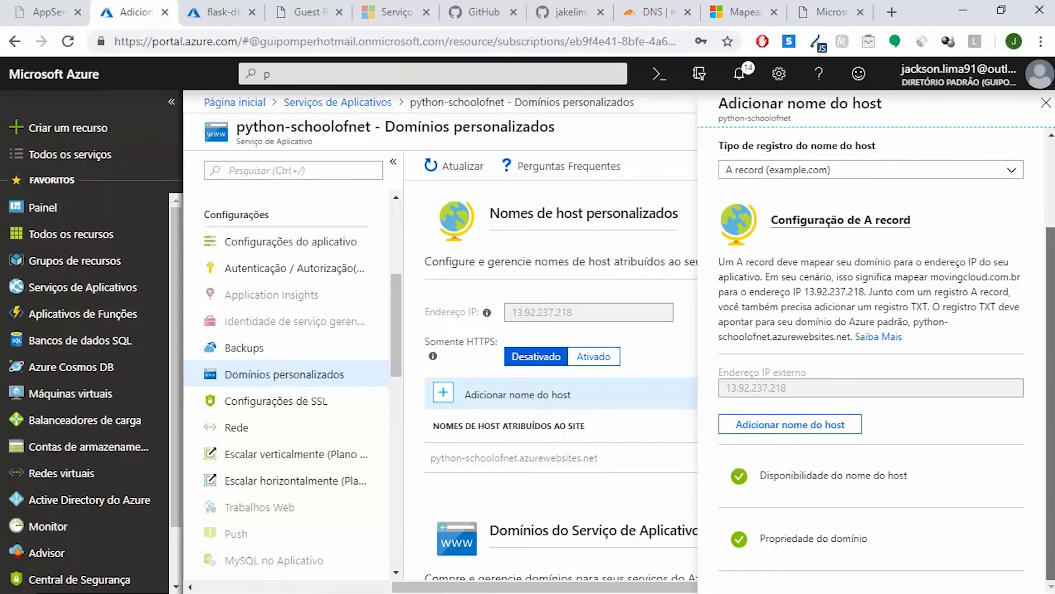
scroll(871, 352, up, 2)
scroll(871, 352, down, 2)
click(808, 432)
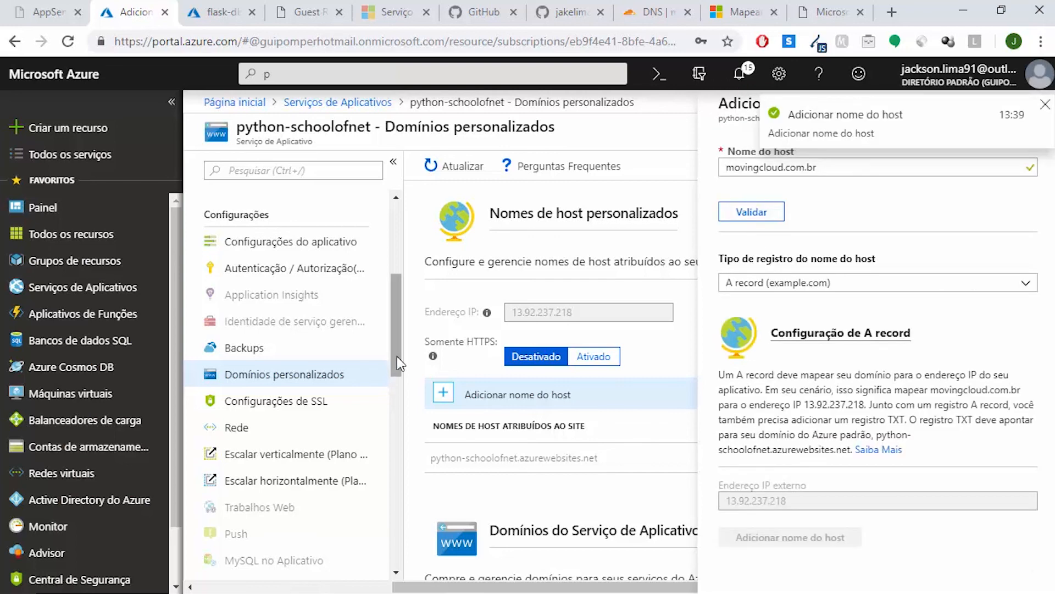
click(1045, 105)
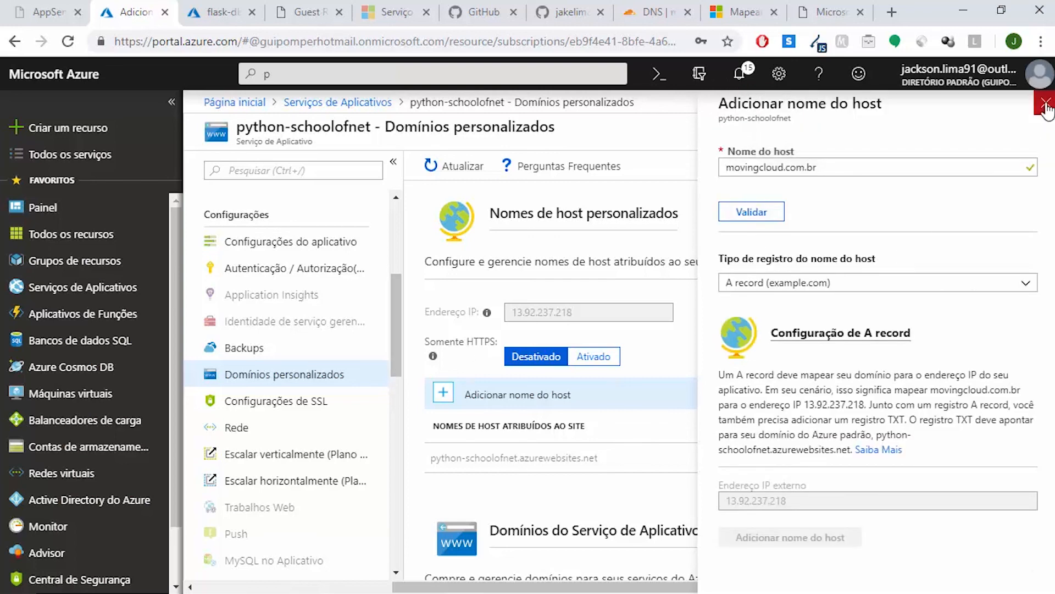
click(1045, 106)
Check the assigned hostnames and the portal notifications, then reload the movingcloud.com.br site to test the domain
scroll(1049, 330, down, 3)
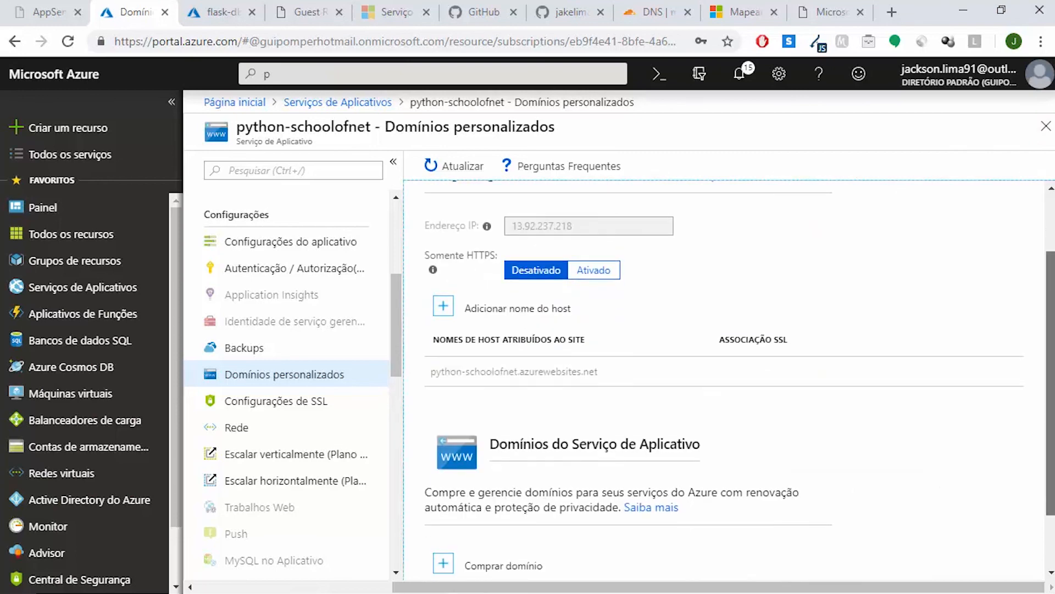
scroll(448, 190, up, 3)
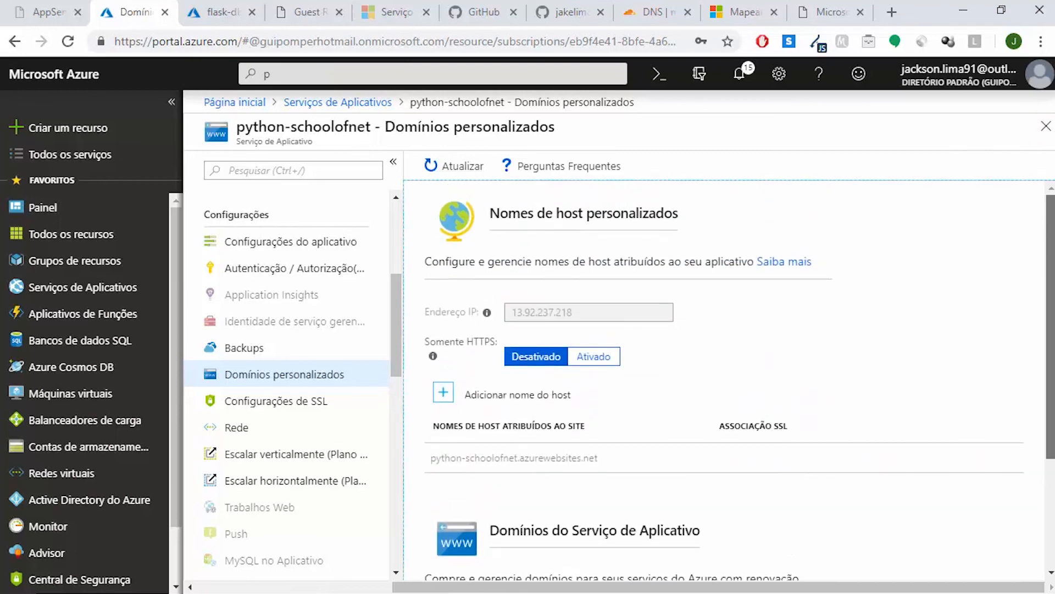
click(734, 75)
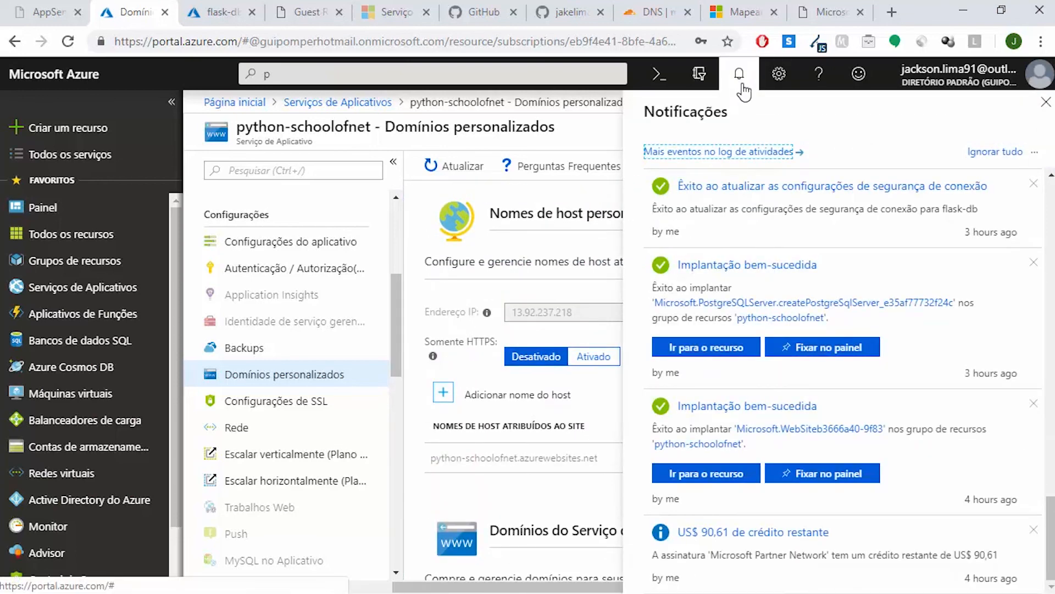
click(819, 6)
click(69, 42)
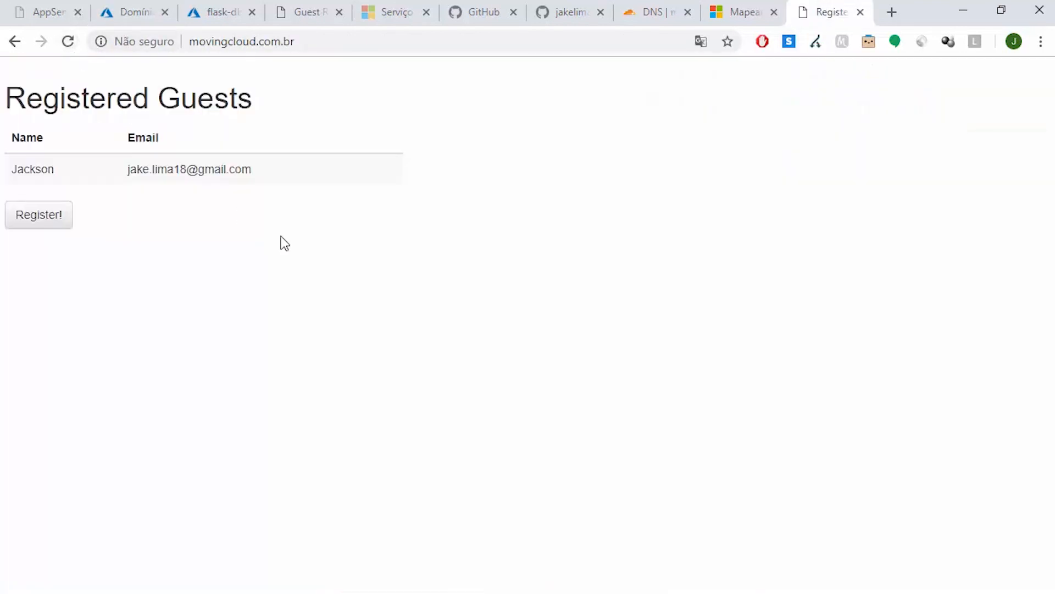